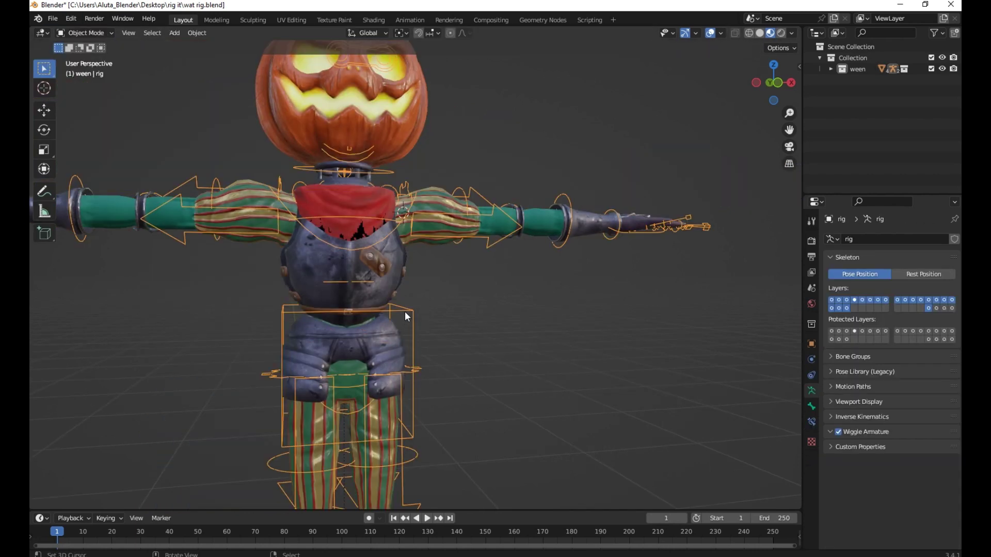
{"action": "left_click", "coordinate": [411, 317]}
{"action": "middle_click_drag", "start_coordinate": [411, 317], "coordinate": [601, 261]}
{"action": "left_click", "coordinate": [601, 261]}
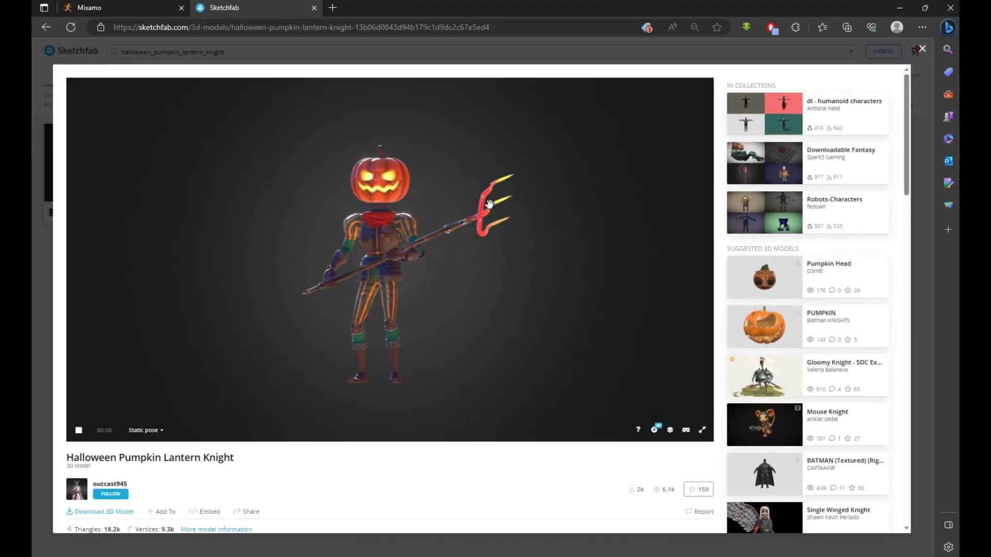
{"action": "mouse_move", "coordinate": [379, 210]}
{"action": "left_mouse_down"}
{"action": "mouse_move", "coordinate": [310, 294]}
{"action": "mouse_move", "coordinate": [436, 346]}
{"action": "mouse_move", "coordinate": [459, 325]}
{"action": "mouse_move", "coordinate": [457, 293]}
{"action": "left_mouse_up"}
{"action": "scroll", "coordinate": [246, 516], "scroll_direction": "down", "scroll_amount": 3}
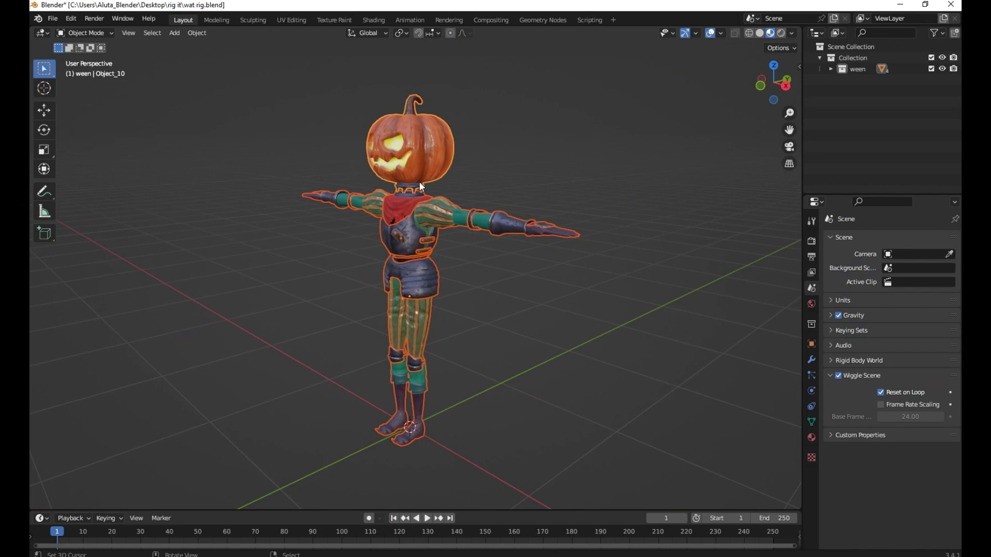
{"action": "middle_click_drag", "start_coordinate": [384, 215], "coordinate": [438, 205]}
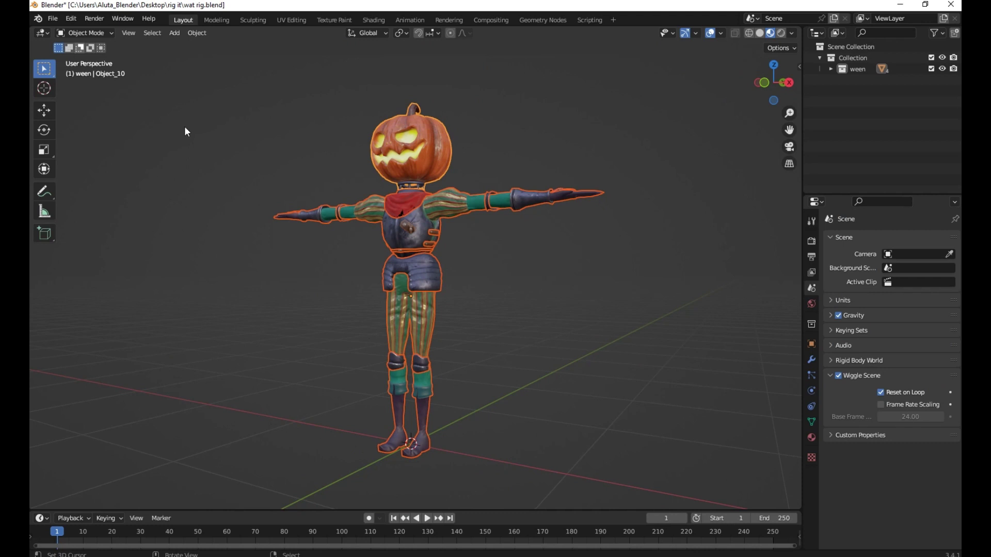
Search the add-on preferences for "RIGI", check that the Rigify add-on is enabled, and close the preferences.
{"action": "left_click", "coordinate": [72, 20]}
{"action": "left_click", "coordinate": [123, 178]}
{"action": "left_click", "coordinate": [338, 53]}
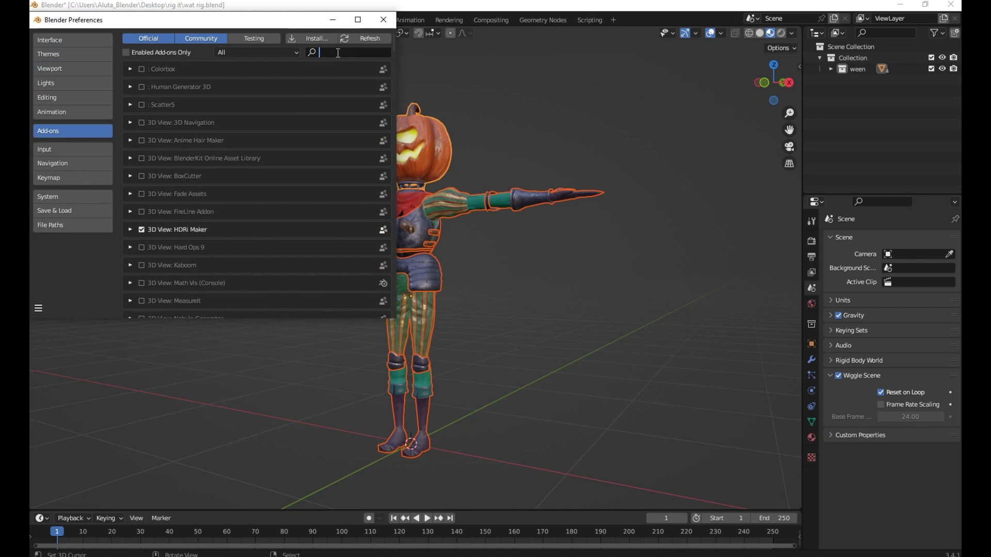
{"action": "type", "text": "RI"}
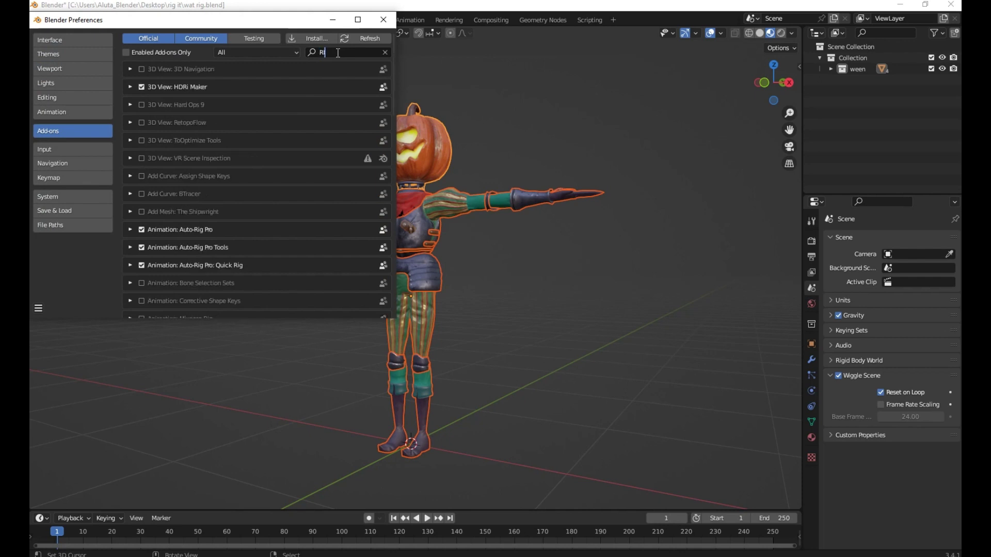
{"action": "type", "text": "GI"}
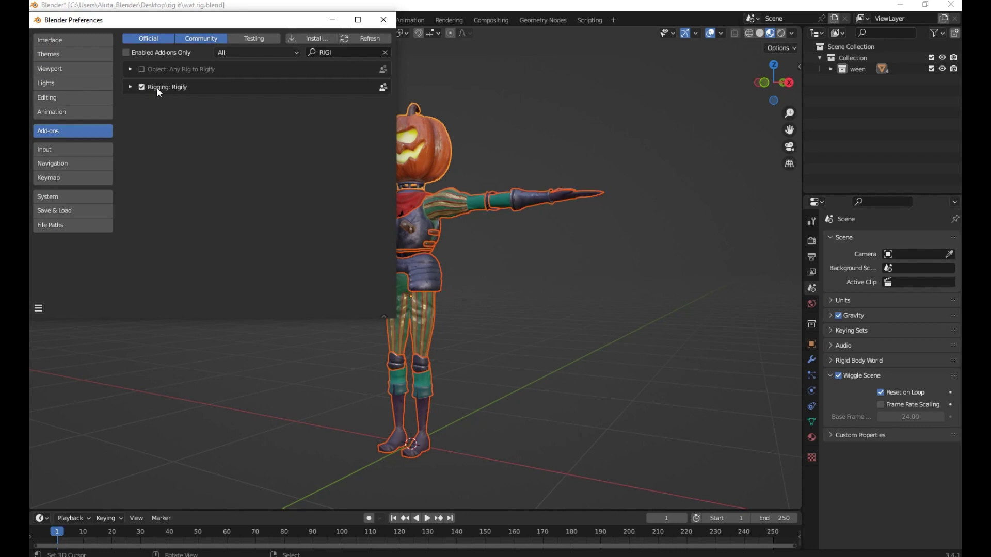
{"action": "left_click", "coordinate": [378, 22]}
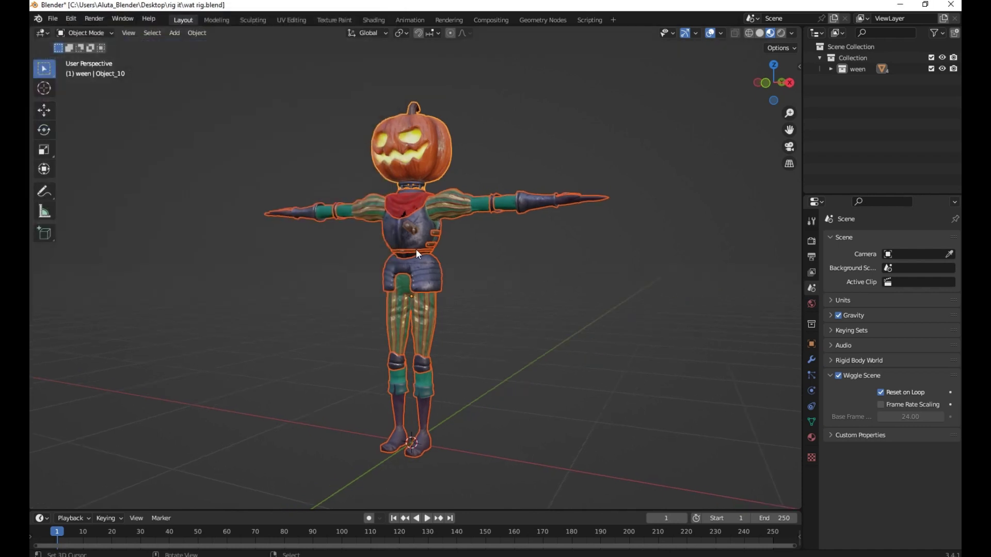
Try snapping the 3D cursor to the selected character meshes, and return it to the world origin.
{"action": "key", "text": "KP_1"}
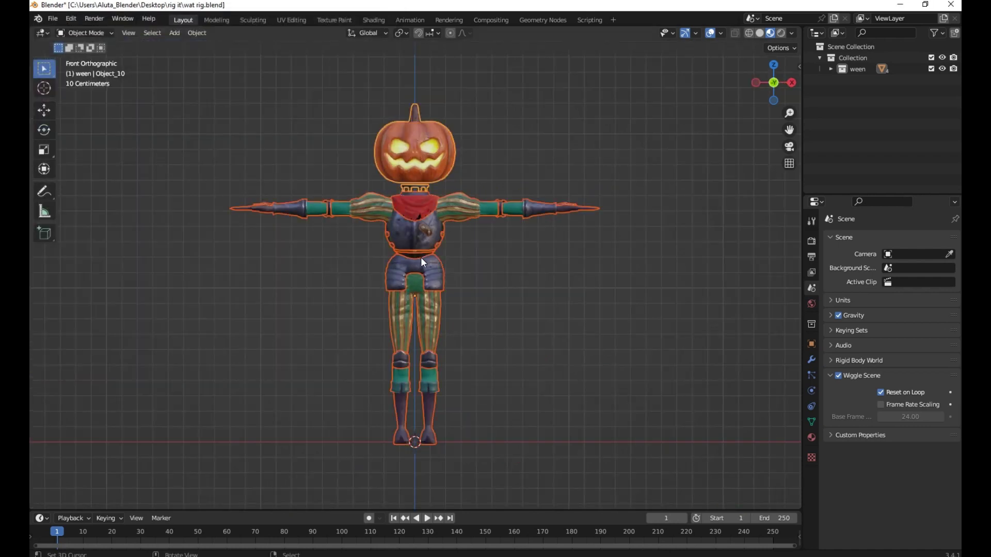
{"action": "scroll", "coordinate": [419, 293], "scroll_direction": "up", "scroll_amount": 2}
{"action": "middle_click_drag", "start_coordinate": [419, 292], "coordinate": [416, 172], "text": "shift"}
{"action": "key", "text": "shift+s"}
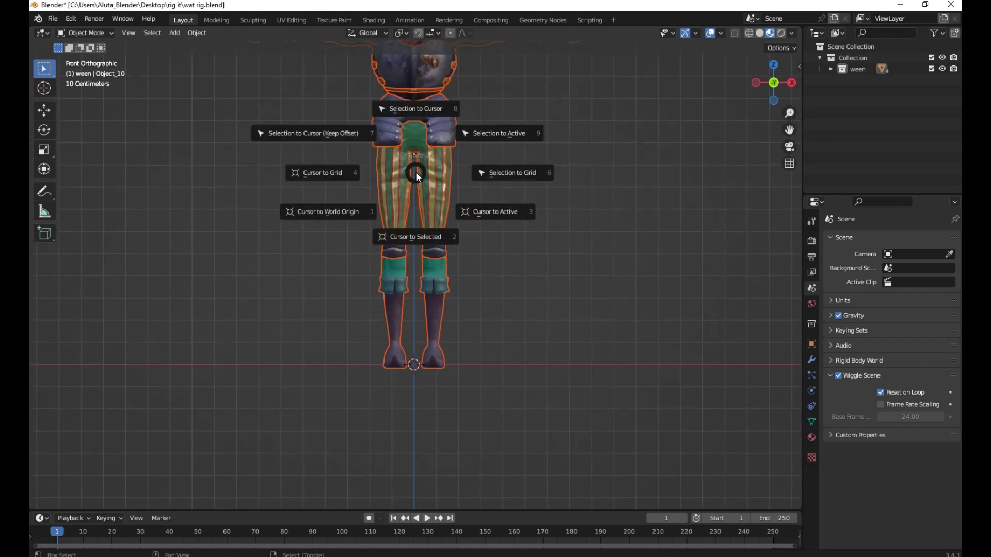
{"action": "left_click", "coordinate": [408, 380]}
{"action": "key", "text": "shift+s"}
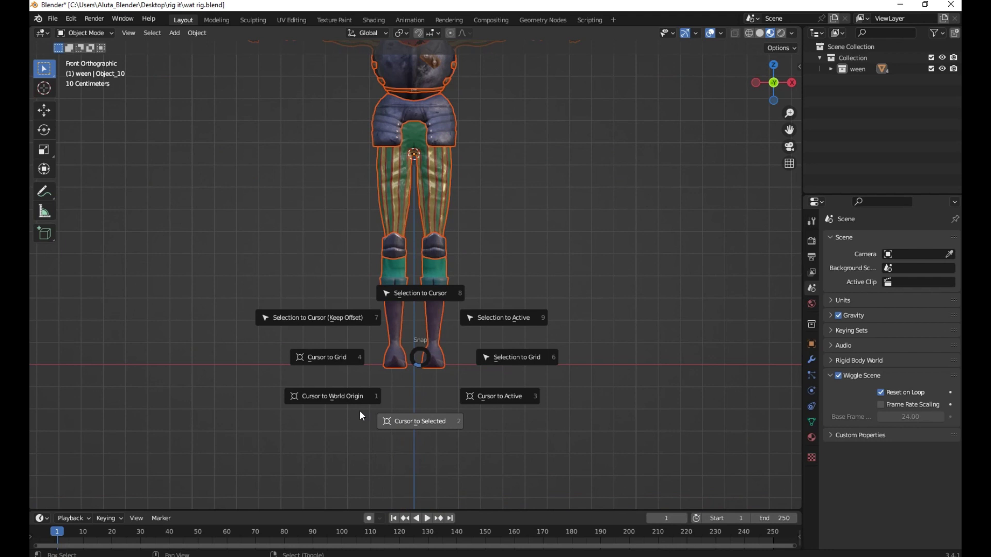
{"action": "left_click", "coordinate": [329, 401]}
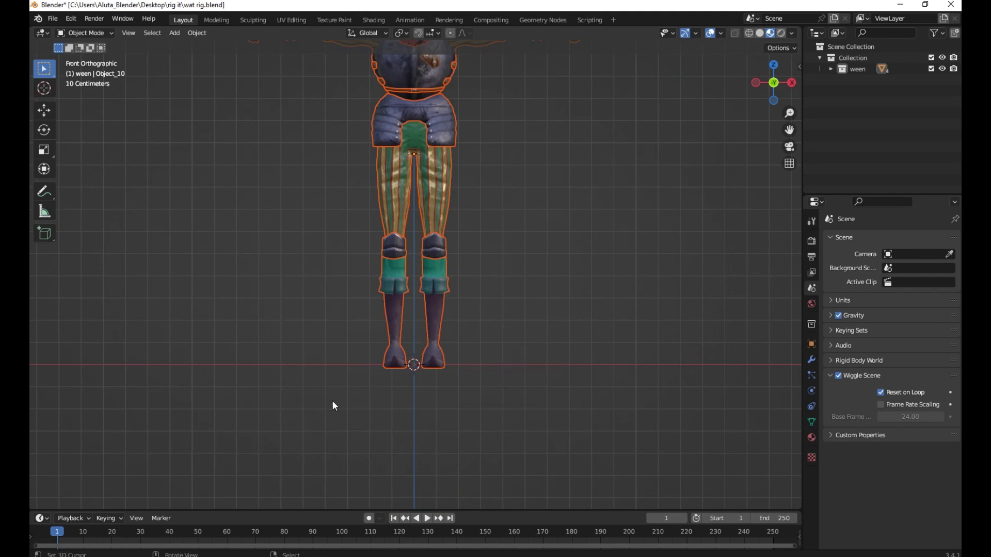
{"action": "key", "text": "shift+s"}
{"action": "key", "text": "Escape"}
Add a Human (Meta-Rig) armature at the world origin.
{"action": "scroll", "coordinate": [360, 209], "scroll_direction": "down", "scroll_amount": 4}
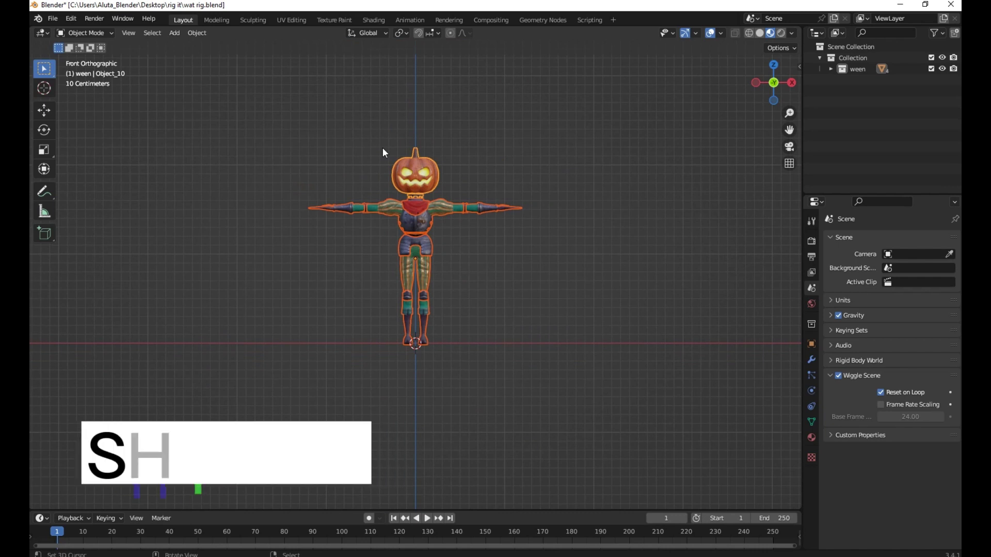
{"action": "key", "text": "shift+a"}
{"action": "mouse_move", "coordinate": [382, 147]}
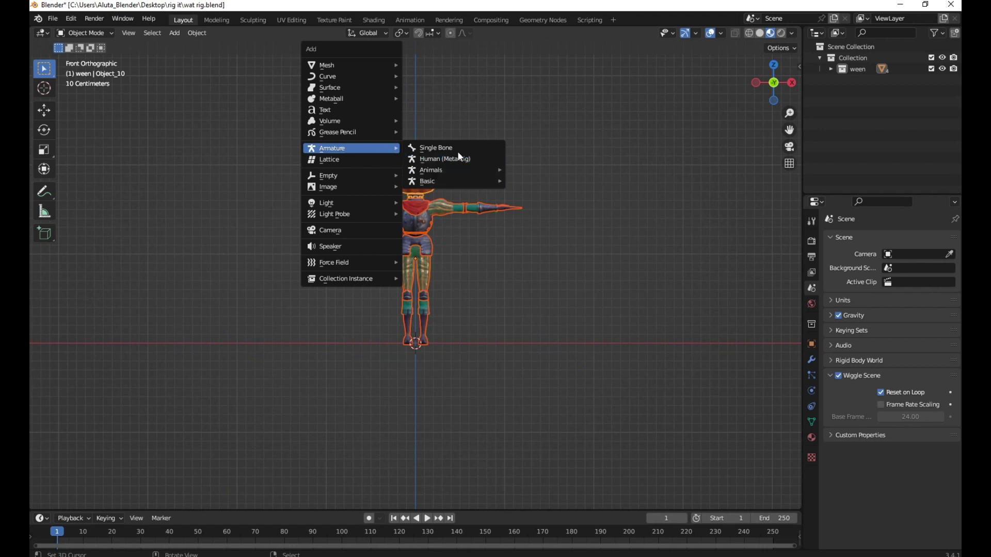
{"action": "left_click", "coordinate": [473, 159]}
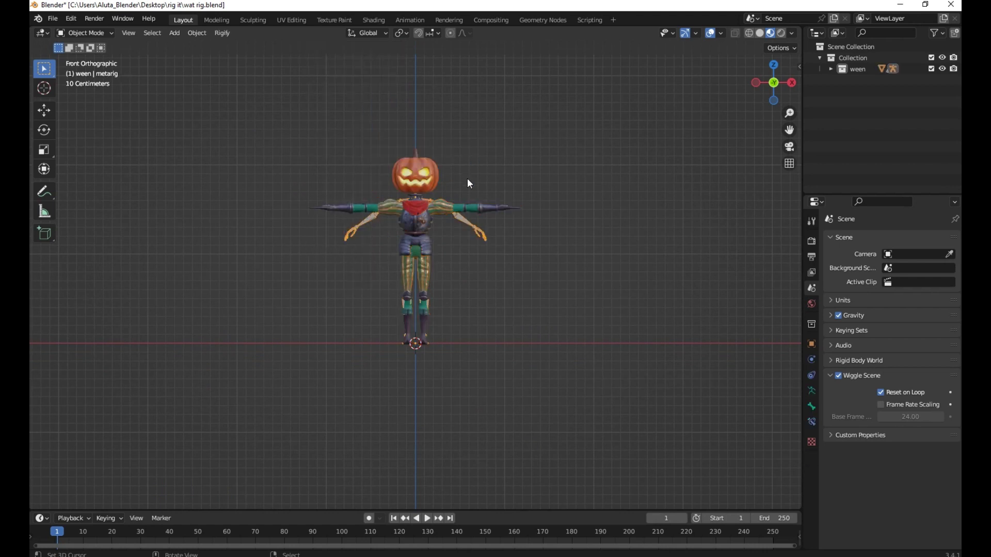
{"action": "scroll", "coordinate": [467, 180], "scroll_direction": "up", "scroll_amount": 3}
{"action": "scroll", "coordinate": [468, 179], "scroll_direction": "down", "scroll_amount": 3}
{"action": "key", "text": "s"}
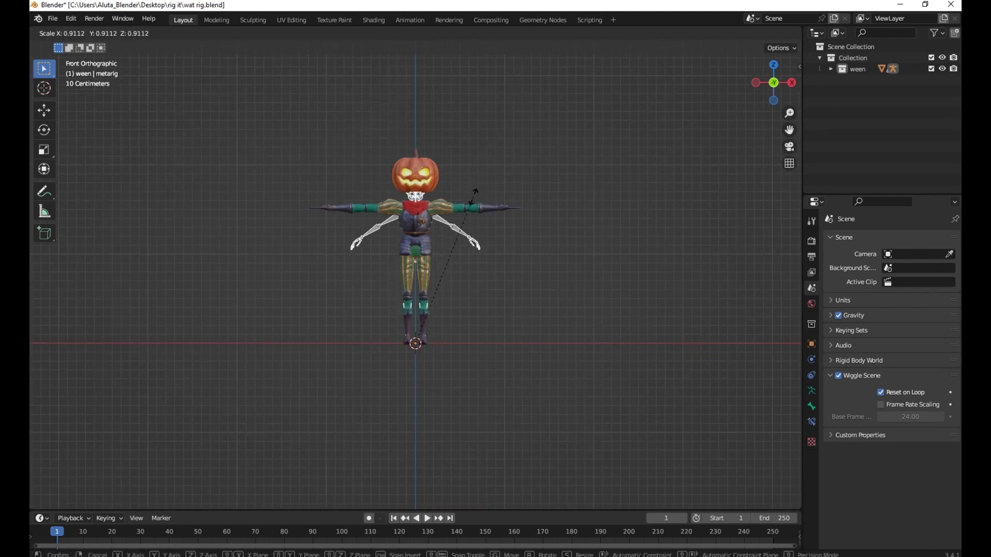
{"action": "key", "text": "Return"}
Set the metarig's viewport display to In Front so its bones are drawn over the character mesh.
{"action": "scroll", "coordinate": [440, 167], "scroll_direction": "up", "scroll_amount": 2}
{"action": "scroll", "coordinate": [441, 167], "scroll_direction": "up", "scroll_amount": 1}
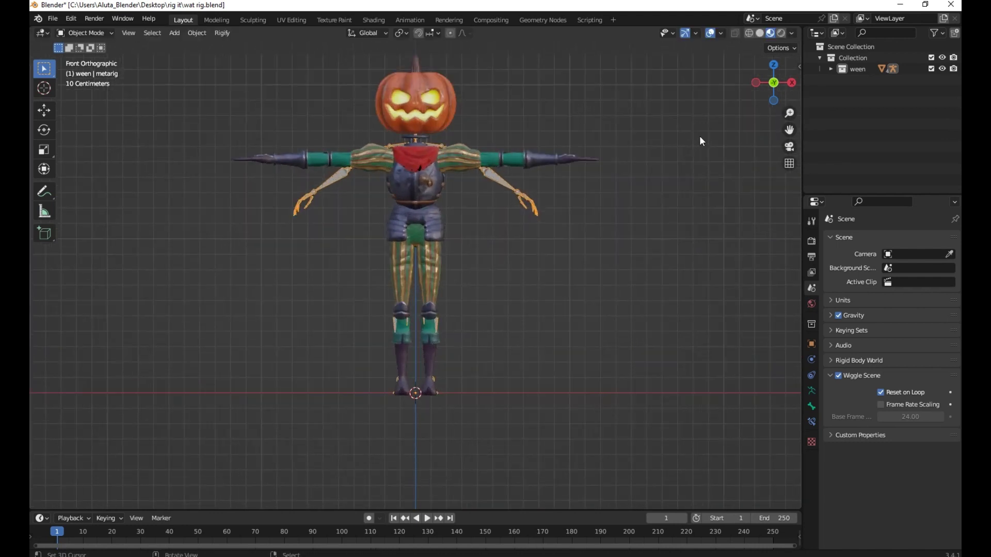
{"action": "left_click", "coordinate": [811, 345]}
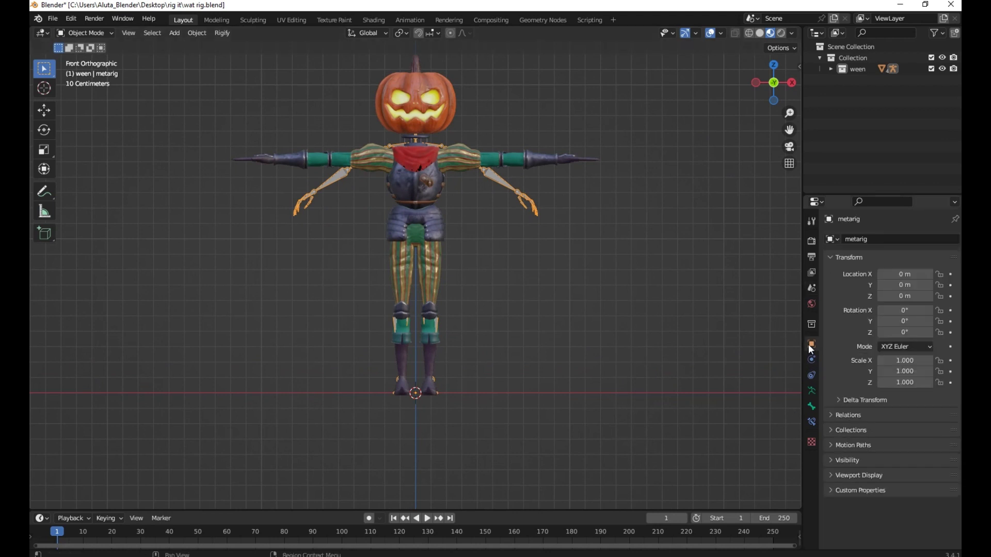
{"action": "left_click", "coordinate": [851, 476]}
{"action": "left_click", "coordinate": [880, 517]}
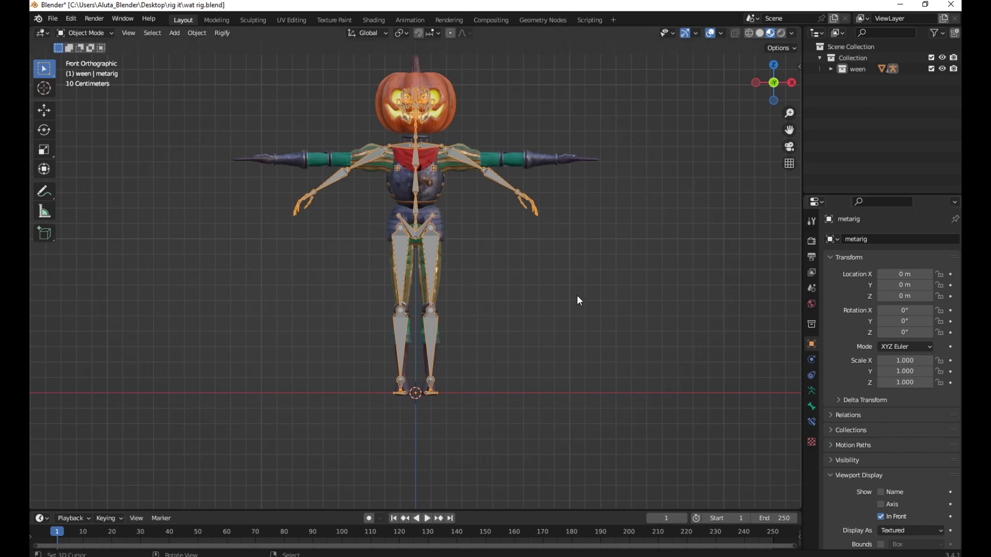
Scale the metarig down uniformly to about 0.978 to fit the character's body.
{"action": "scroll", "coordinate": [577, 310], "scroll_direction": "up", "scroll_amount": 5}
{"action": "scroll", "coordinate": [563, 300], "scroll_direction": "up", "scroll_amount": 1}
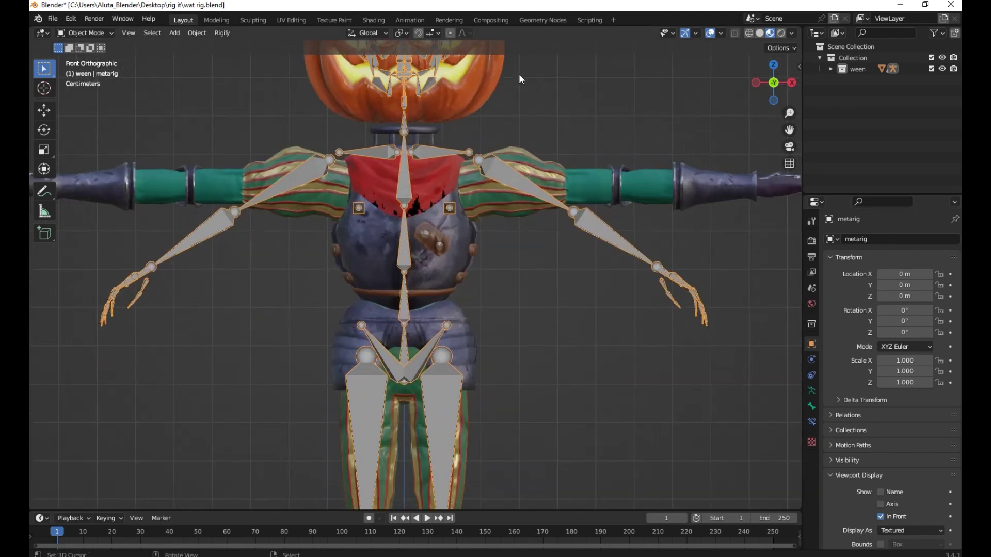
{"action": "key", "text": "s"}
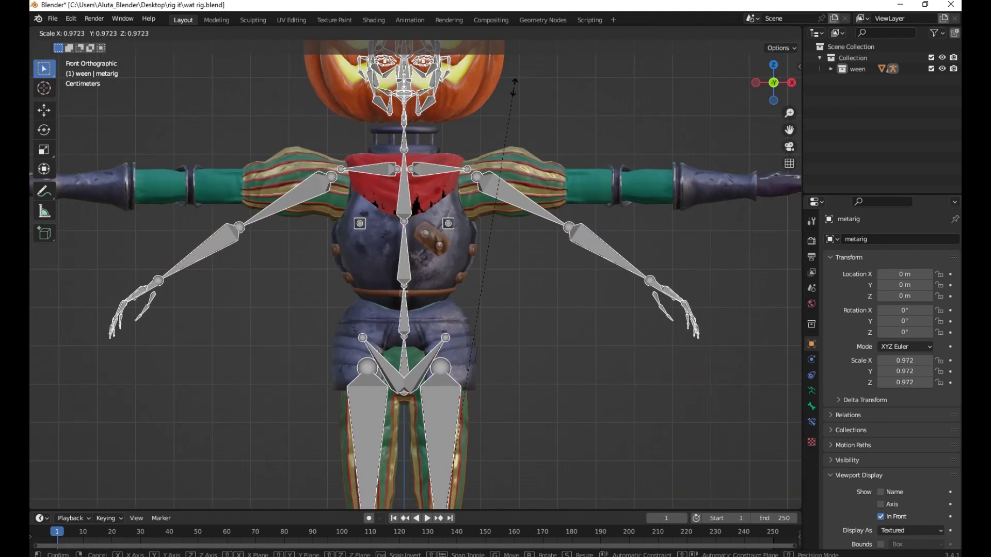
{"action": "left_click", "coordinate": [514, 82]}
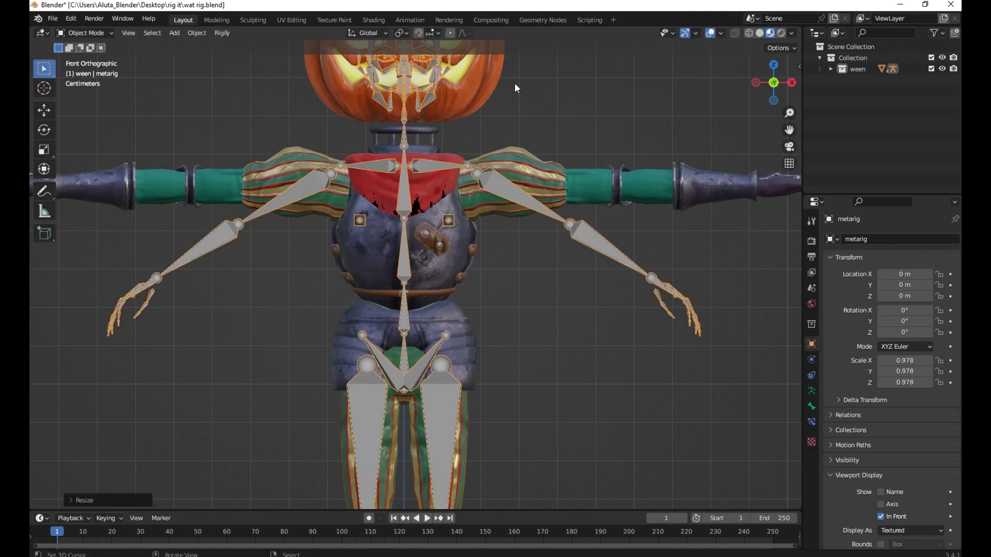
Enter Edit Mode on the metarig and deselect all of its bones.
{"action": "left_click", "coordinate": [72, 30]}
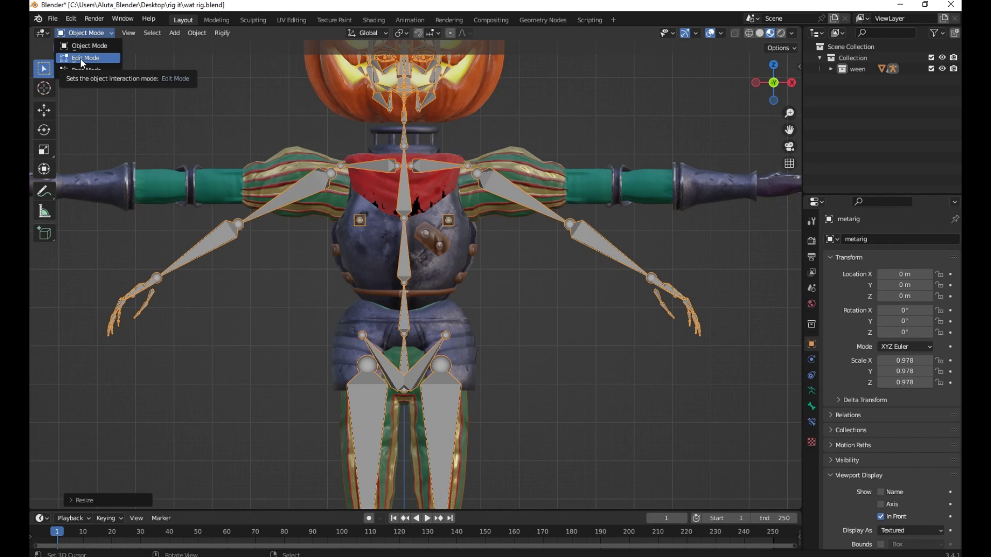
{"action": "left_click", "coordinate": [94, 58]}
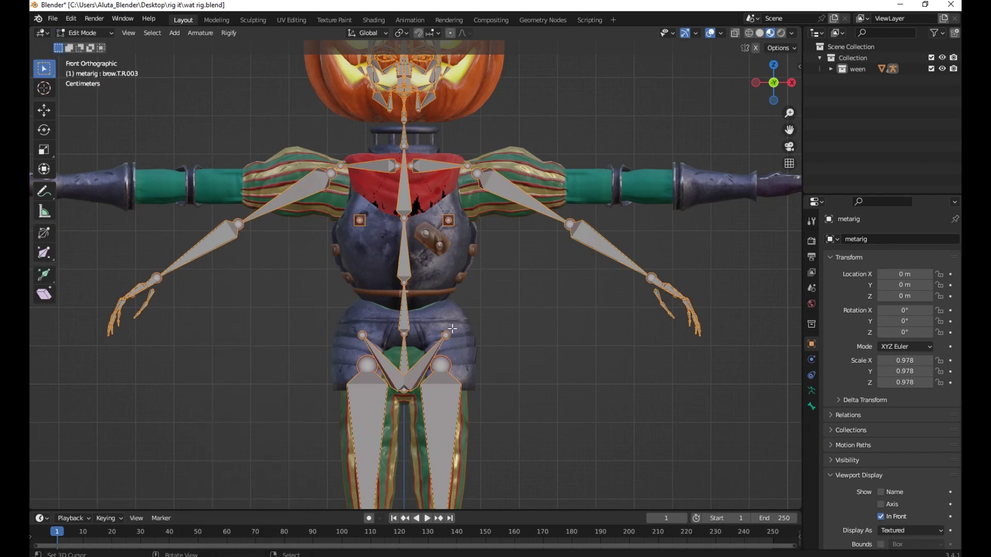
{"action": "scroll", "coordinate": [452, 328], "scroll_direction": "down", "scroll_amount": 3}
{"action": "scroll", "coordinate": [697, 82], "scroll_direction": "up", "scroll_amount": 3}
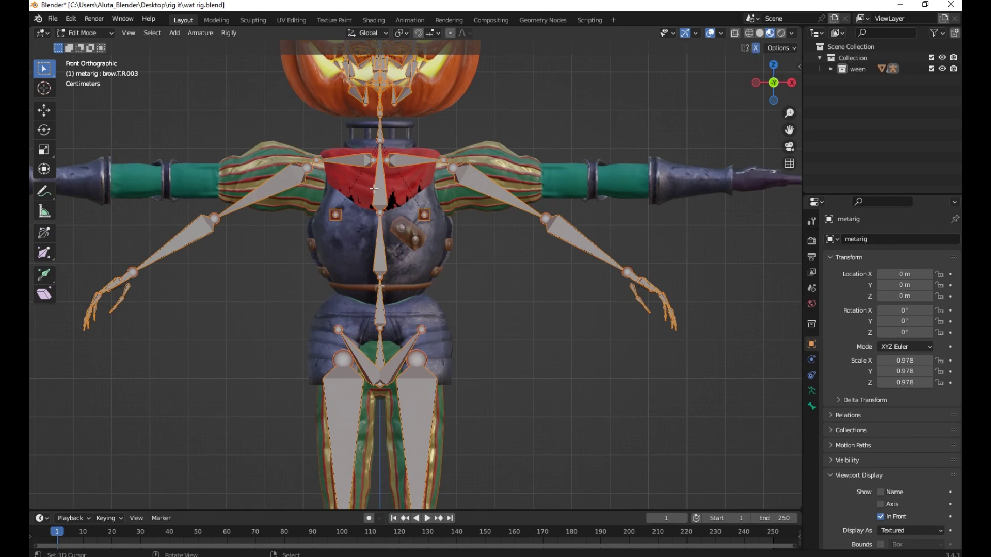
{"action": "middle_click_drag", "start_coordinate": [374, 189], "coordinate": [369, 222], "text": "shift"}
{"action": "key", "text": "alt+a"}
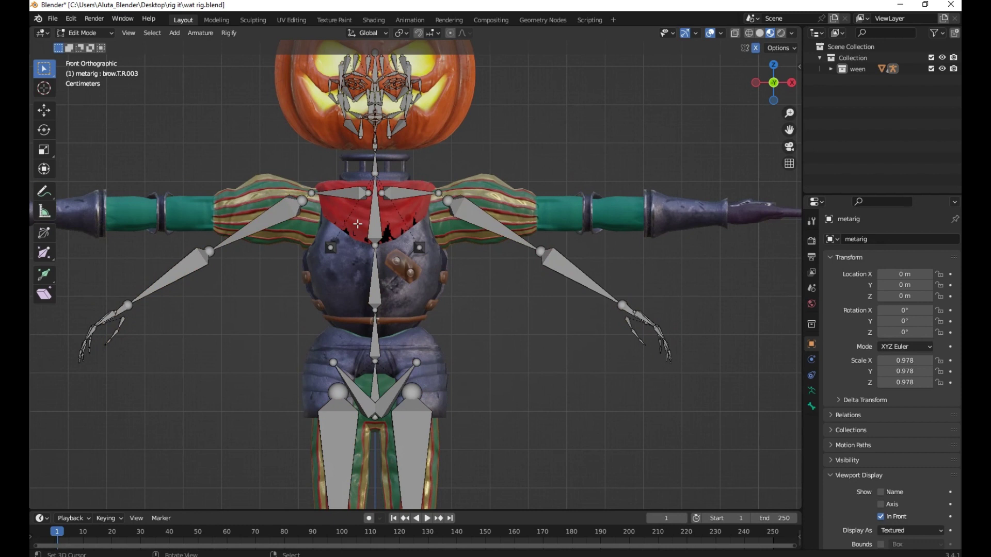
Box-select the chest spine, shoulder, breast and left arm bones, and move them slightly down along the Z axis.
{"action": "scroll", "coordinate": [358, 224], "scroll_direction": "down", "scroll_amount": 2}
{"action": "scroll", "coordinate": [332, 224], "scroll_direction": "up", "scroll_amount": 5}
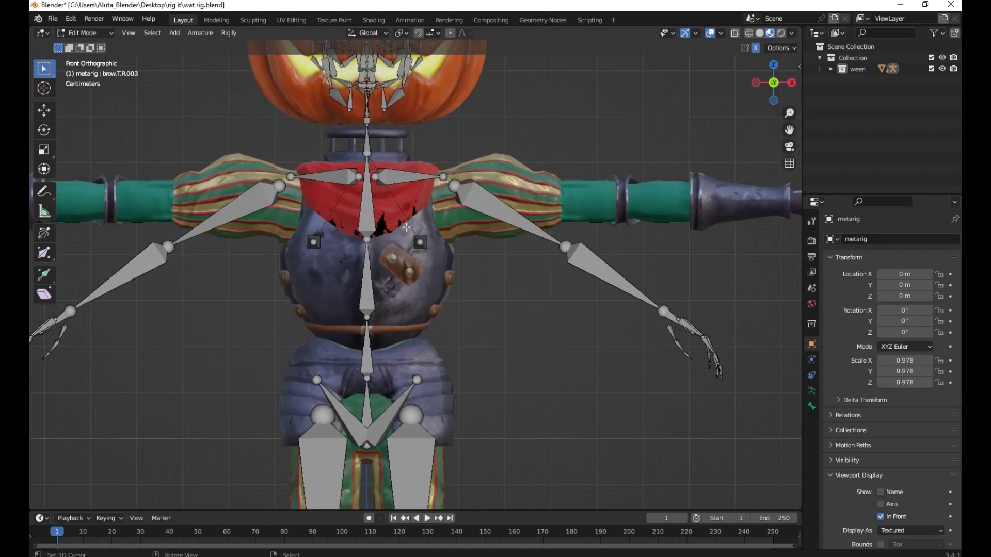
{"action": "key", "text": "b"}
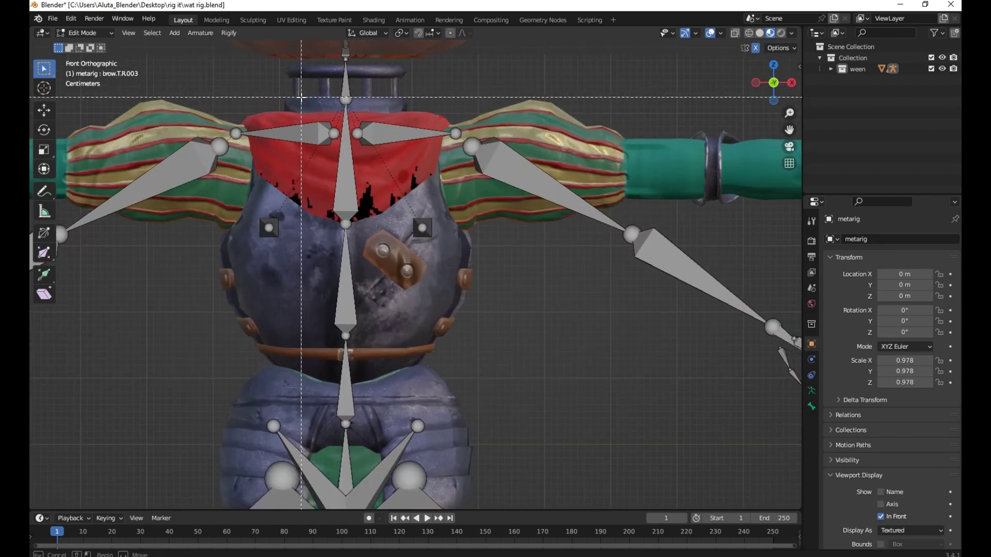
{"action": "left_click_drag", "start_coordinate": [305, 84], "coordinate": [763, 387]}
{"action": "scroll", "coordinate": [763, 387], "scroll_direction": "down", "scroll_amount": 5}
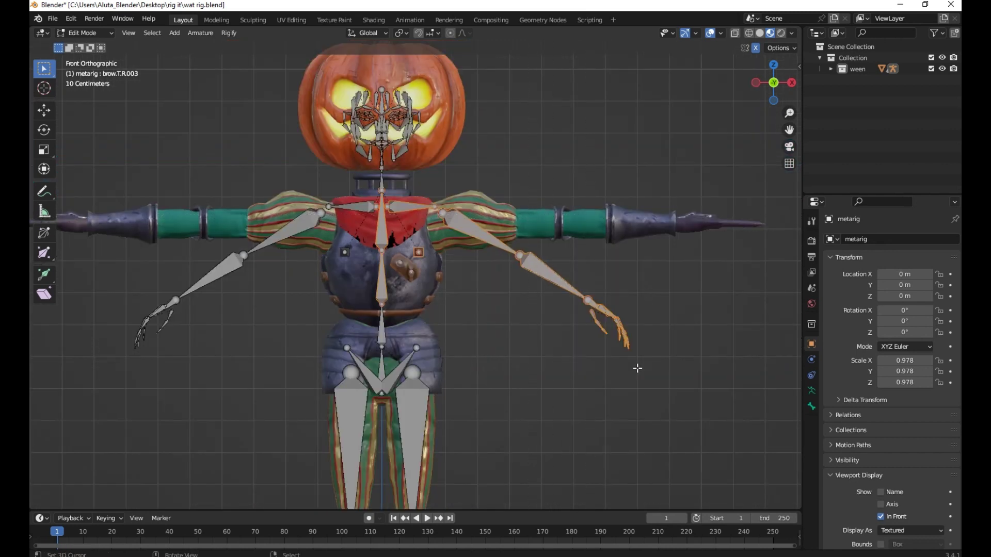
{"action": "scroll", "coordinate": [638, 368], "scroll_direction": "up", "scroll_amount": 3}
{"action": "key", "text": "g"}
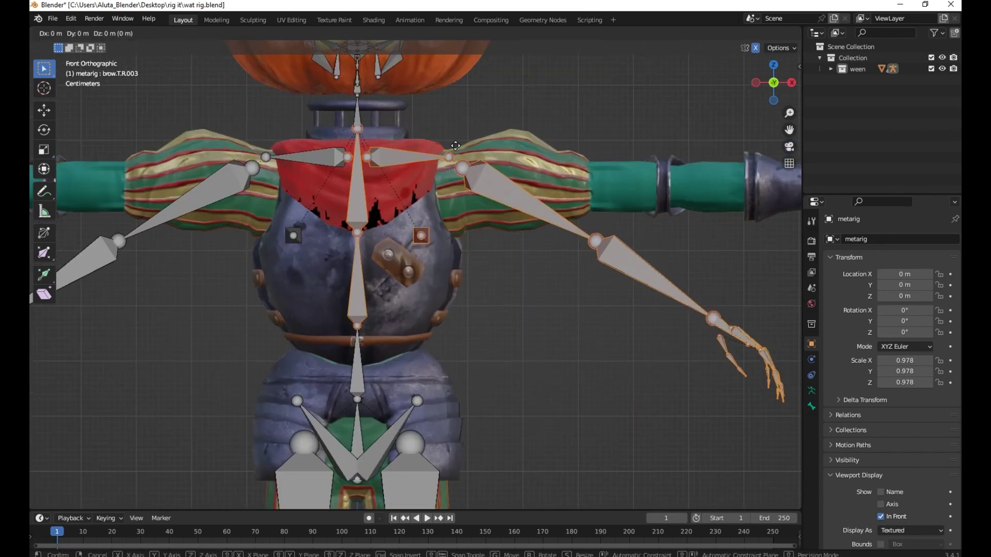
{"action": "key", "text": "z"}
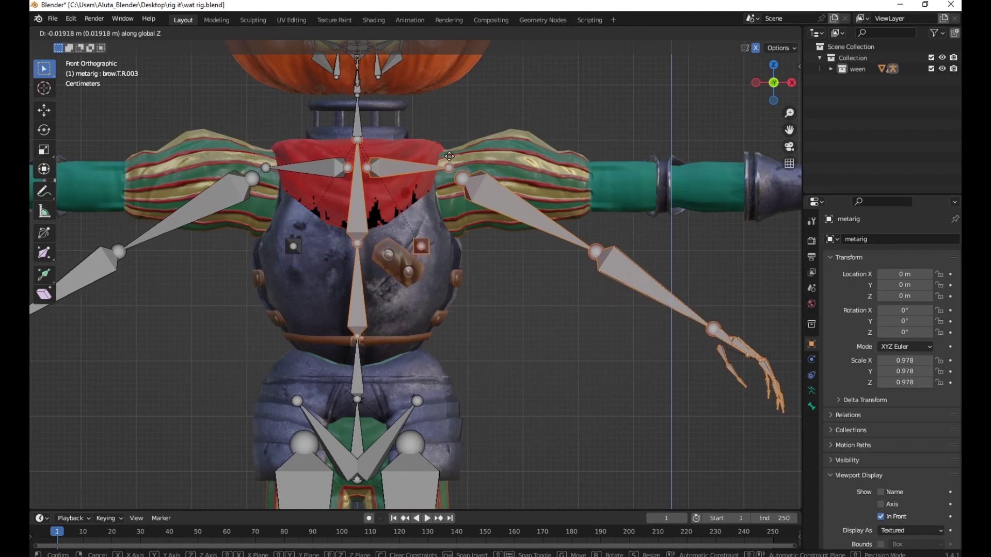
{"action": "left_click", "coordinate": [451, 161]}
Move the joint at the upper end of the neck bone slightly down along the Z axis.
{"action": "left_click", "coordinate": [357, 99]}
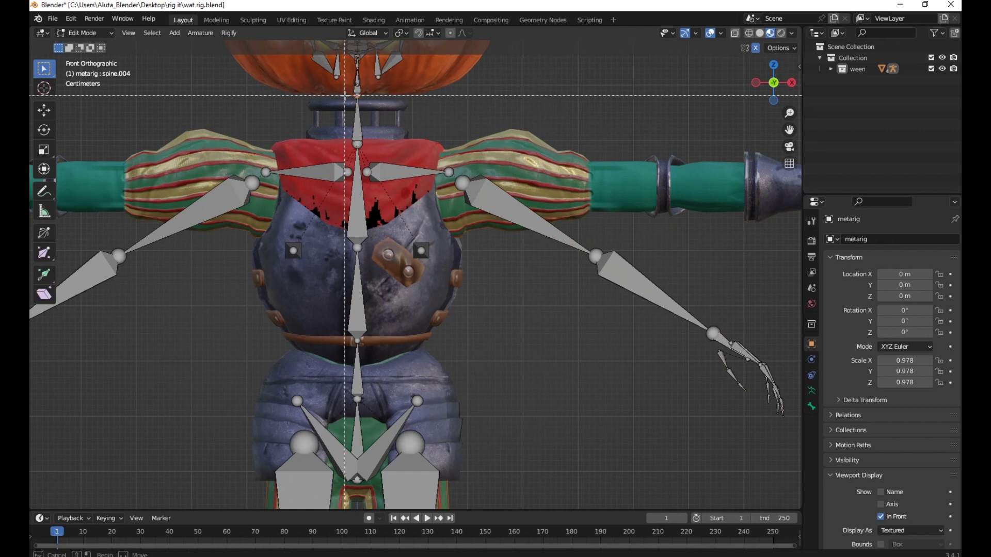
{"action": "key", "text": "g"}
{"action": "key", "text": "z"}
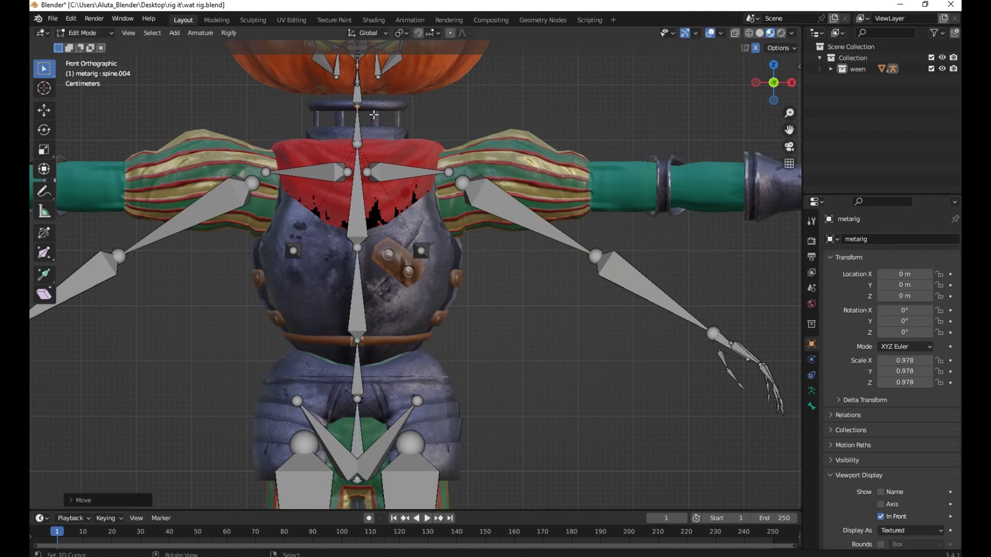
{"action": "left_click", "coordinate": [374, 115]}
Box-select the left upper arm, forearm and hand bones and flatten them with a scale of 0 along the Z axis.
{"action": "scroll", "coordinate": [373, 114], "scroll_direction": "down", "scroll_amount": 5}
{"action": "scroll", "coordinate": [441, 300], "scroll_direction": "up", "scroll_amount": 2}
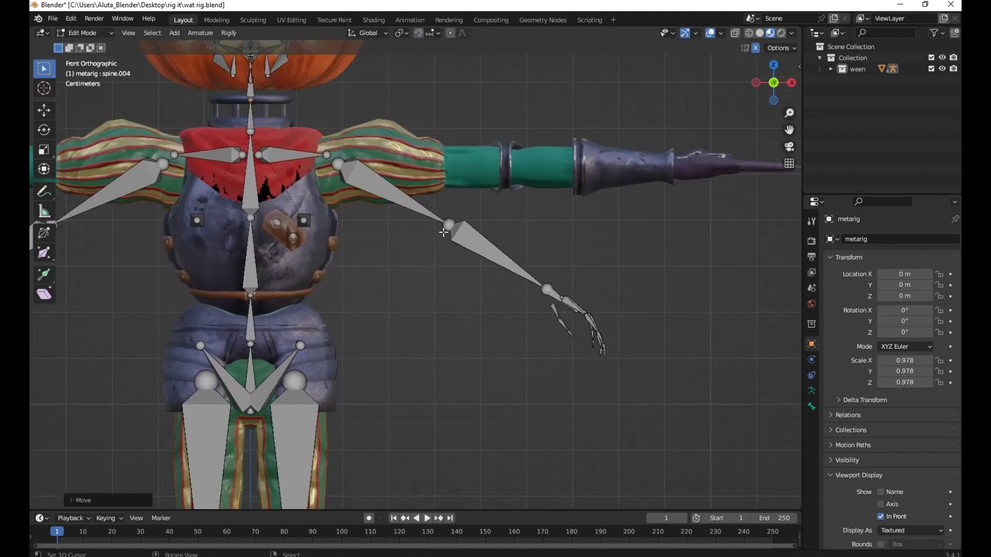
{"action": "left_click", "coordinate": [341, 166]}
{"action": "key", "text": "b"}
{"action": "left_click_drag", "start_coordinate": [371, 180], "coordinate": [674, 397]}
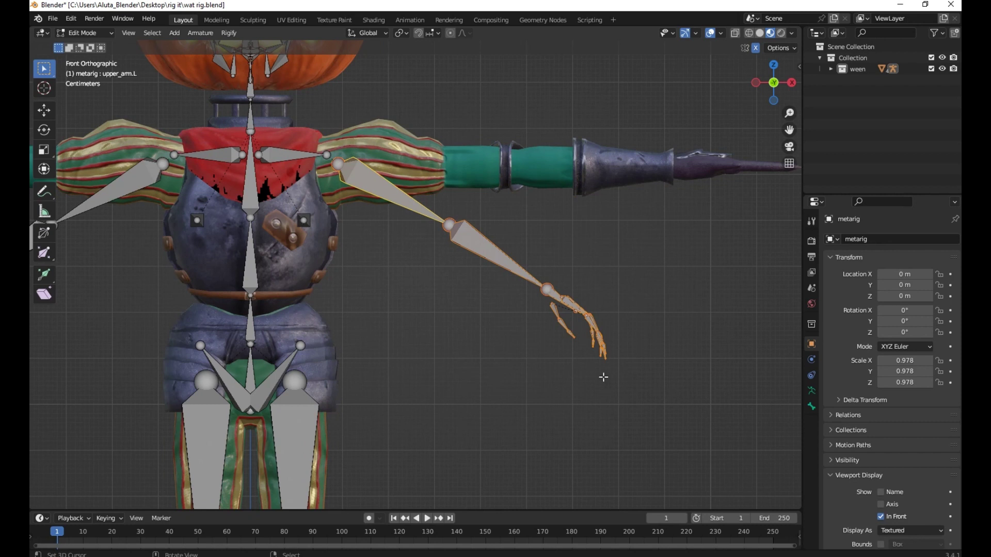
{"action": "key", "text": "s"}
{"action": "key", "text": "z"}
{"action": "key", "text": "0"}
{"action": "key", "text": "s"}
{"action": "key", "text": "z"}
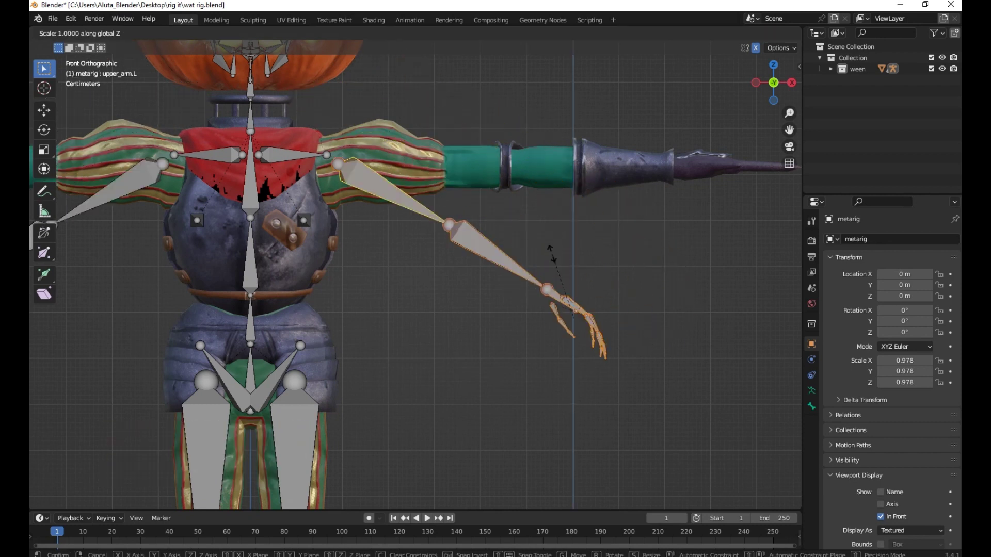
{"action": "key", "text": "0"}
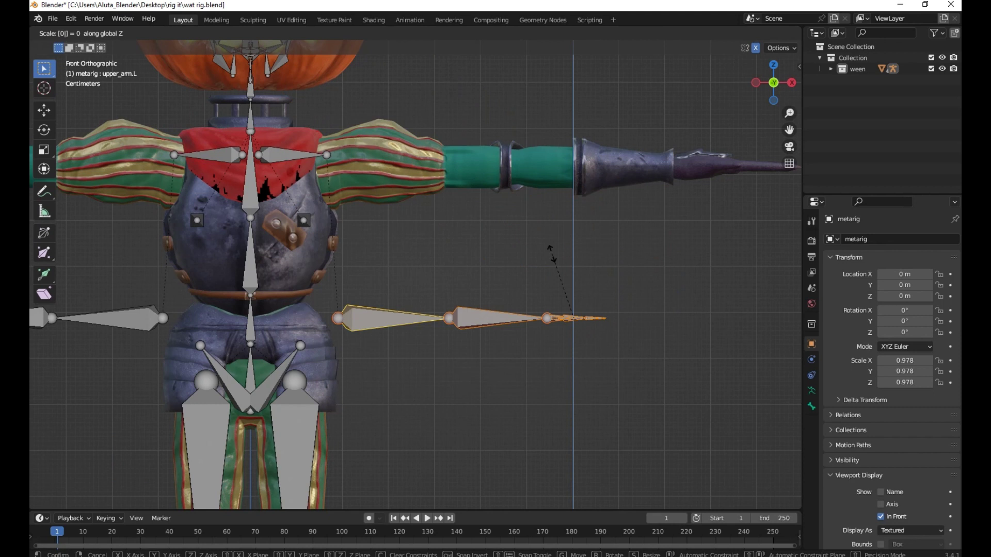
{"action": "key", "text": "Return"}
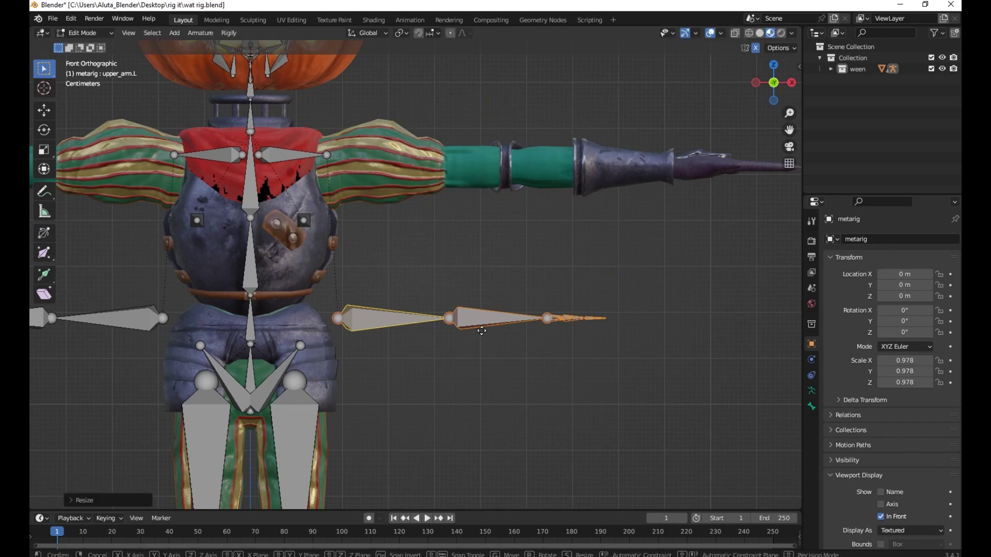
Move the flattened left arm bones up about 0.36 m along the Z axis to the height of the arm mesh.
{"action": "key", "text": "g"}
{"action": "key", "text": "z"}
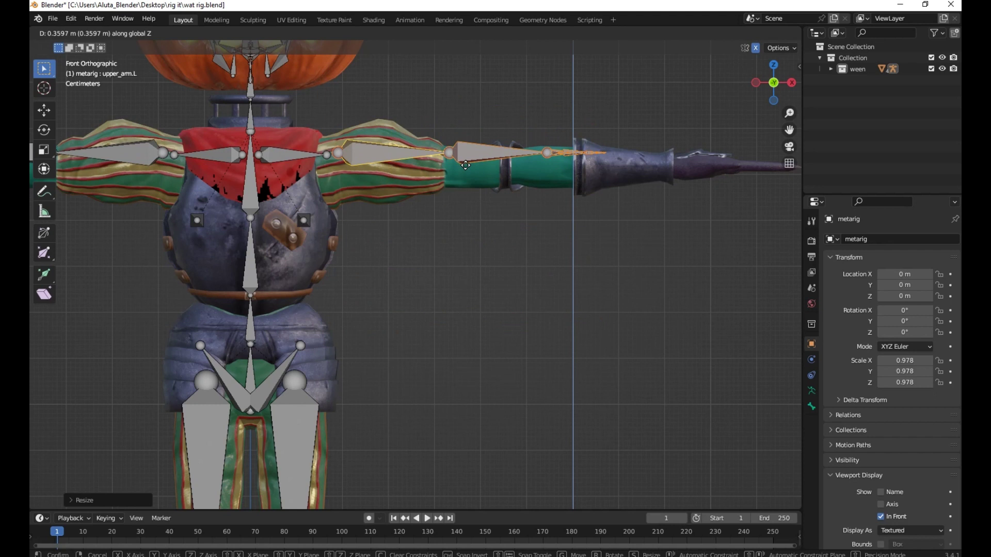
{"action": "left_click", "coordinate": [466, 169]}
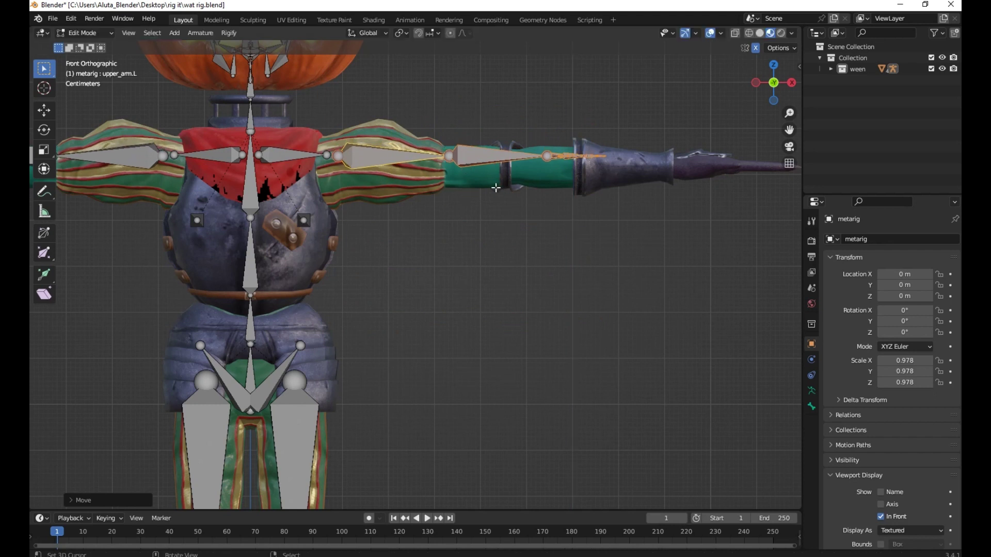
Snap the 3D cursor to the left upper arm's shoulder joint and set the transform pivot point to the 3D Cursor.
{"action": "scroll", "coordinate": [495, 188], "scroll_direction": "down", "scroll_amount": 1}
{"action": "middle_click_drag", "start_coordinate": [533, 213], "coordinate": [470, 228]}
{"action": "scroll", "coordinate": [471, 228], "scroll_direction": "up", "scroll_amount": 5}
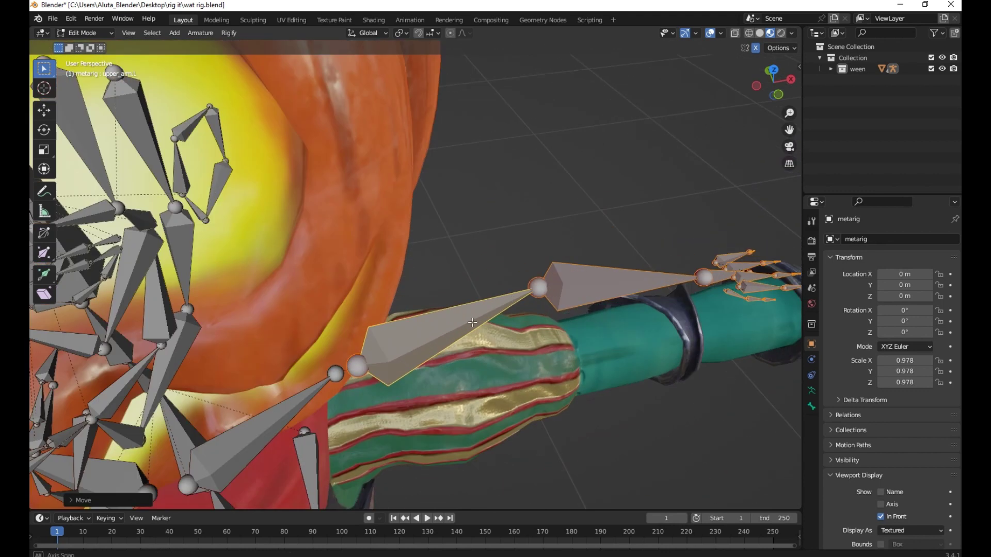
{"action": "left_click", "coordinate": [335, 352]}
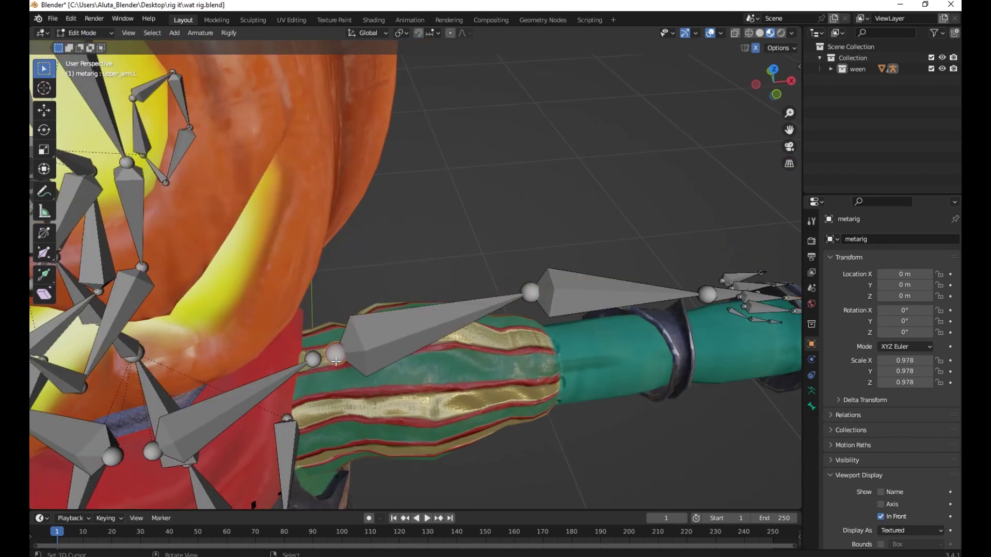
{"action": "key", "text": "shift+s"}
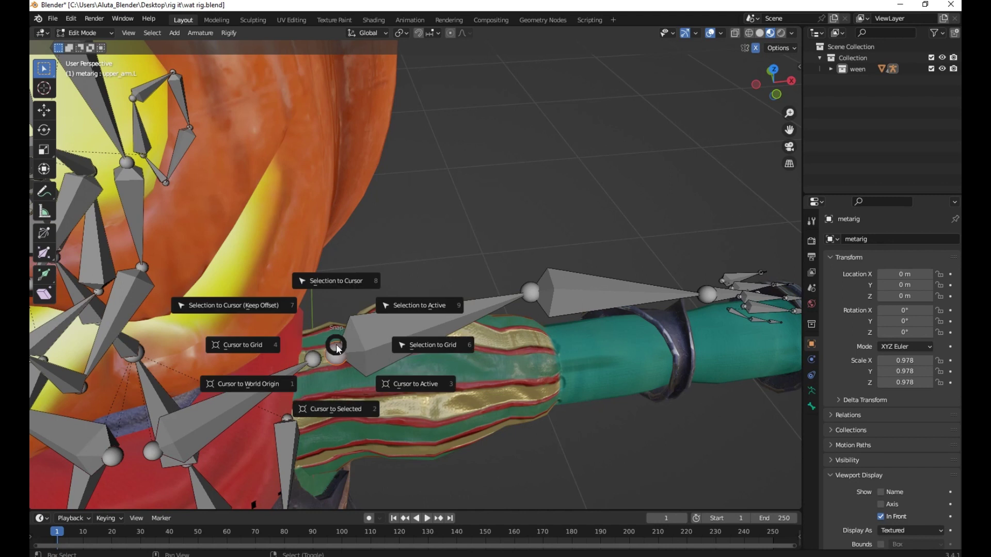
{"action": "left_click", "coordinate": [335, 397]}
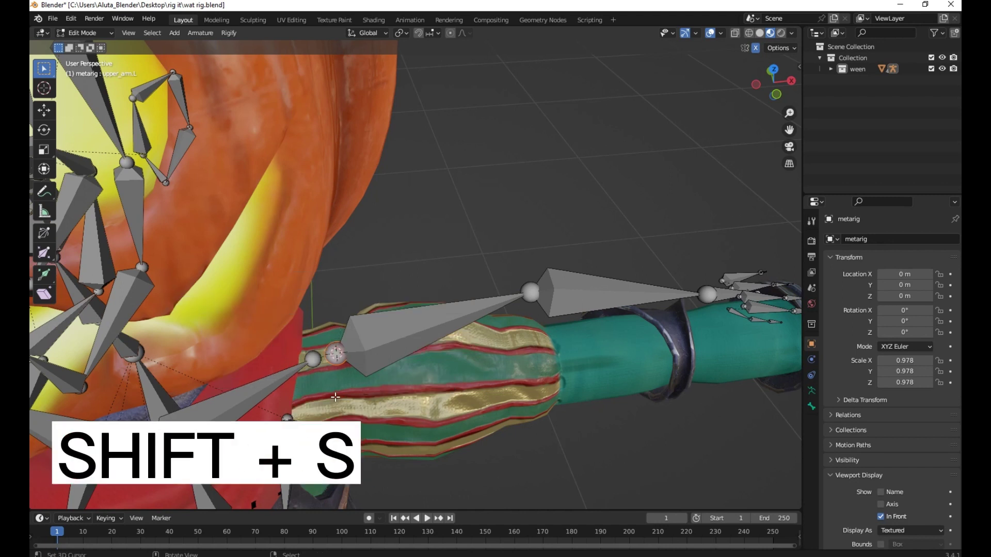
{"action": "left_click", "coordinate": [403, 30]}
{"action": "left_click", "coordinate": [413, 58]}
Box-select the left arm and hand bones and scale them up uniformly from the shoulder to lengthen them along the arm mesh.
{"action": "scroll", "coordinate": [408, 276], "scroll_direction": "down", "scroll_amount": 6}
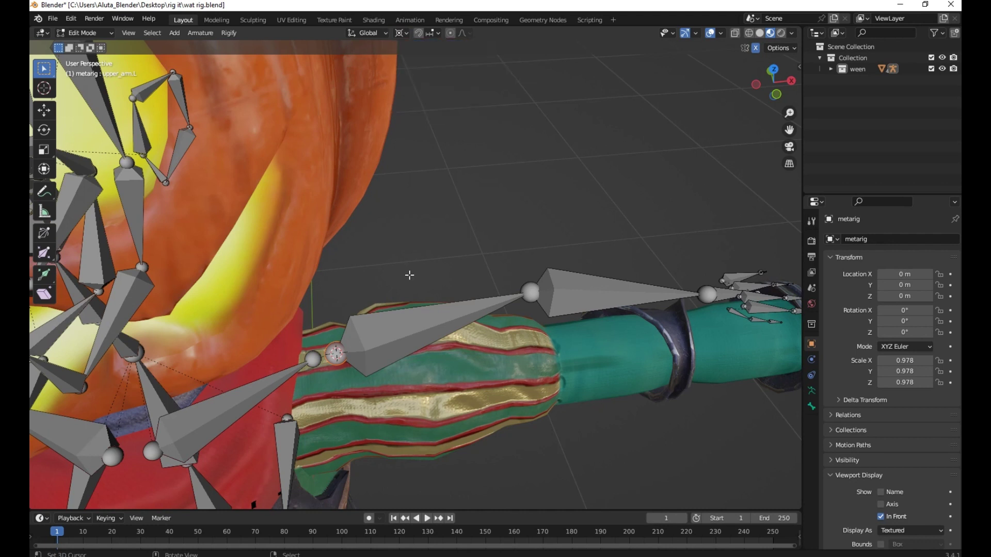
{"action": "left_click_drag", "start_coordinate": [387, 267], "coordinate": [614, 336]}
{"action": "middle_click_drag", "start_coordinate": [615, 336], "coordinate": [491, 307], "text": "shift"}
{"action": "key", "text": "s"}
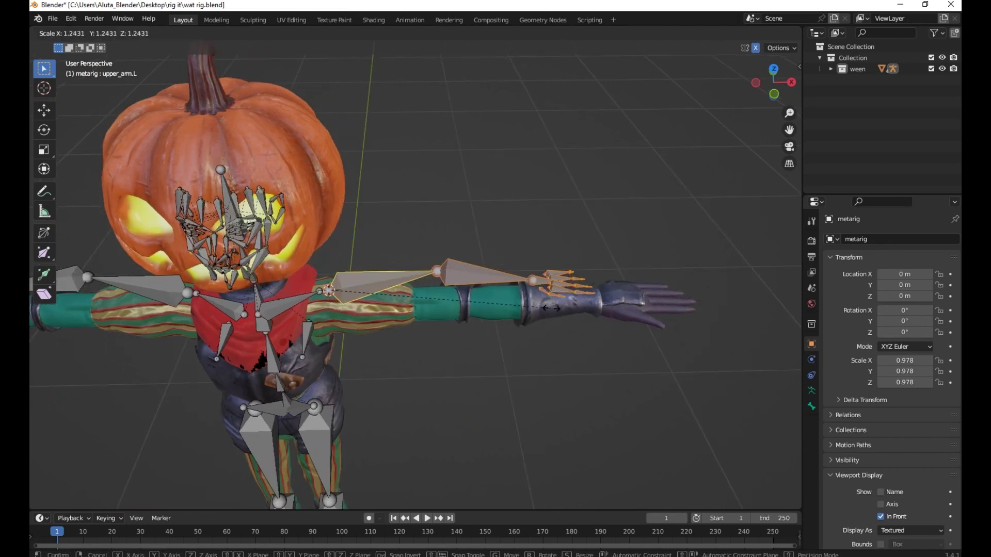
{"action": "left_click", "coordinate": [598, 321]}
Move the left arm bones about -0.0125 m along the Y axis to bring them closer to the arm mesh.
{"action": "middle_click_drag", "start_coordinate": [599, 321], "coordinate": [436, 305]}
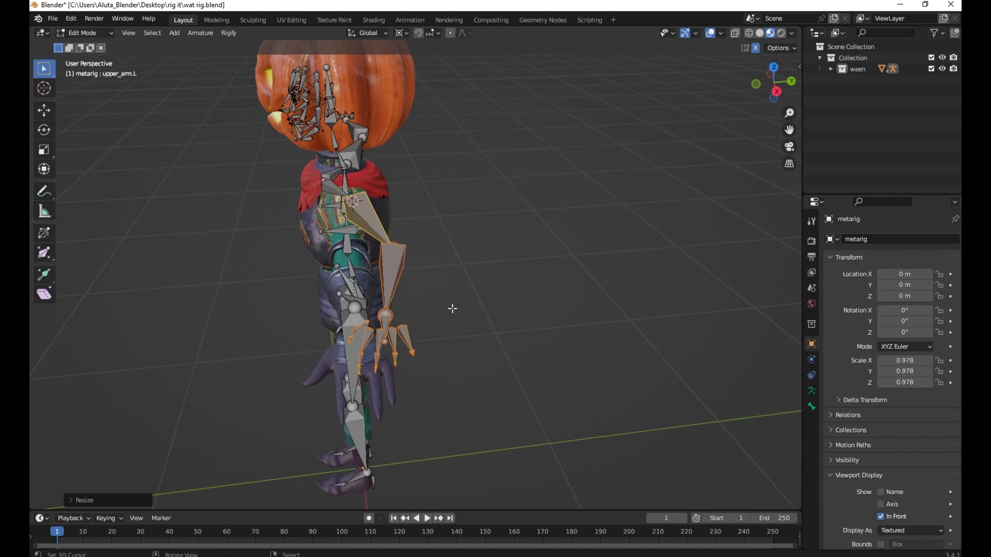
{"action": "middle_click_drag", "start_coordinate": [448, 307], "coordinate": [397, 336]}
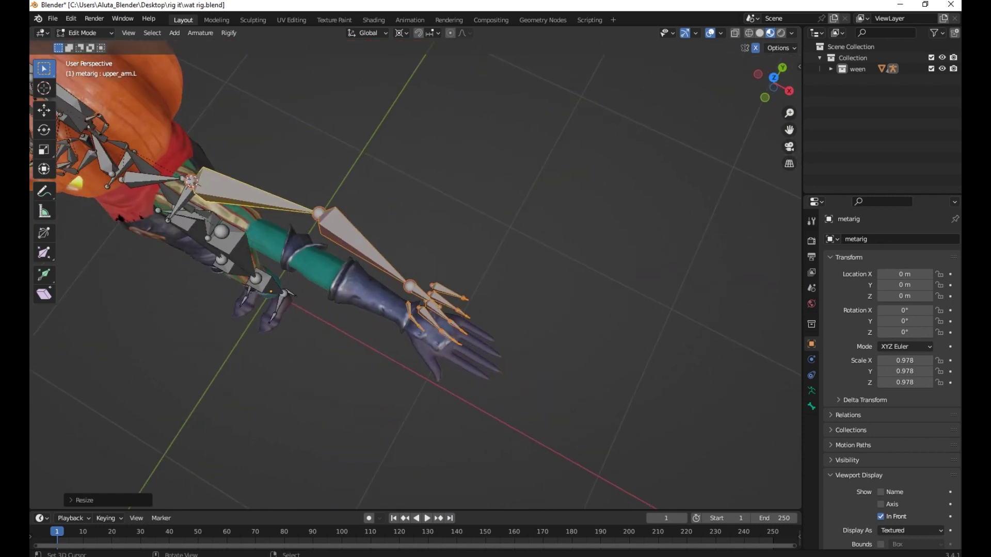
{"action": "middle_click_drag", "start_coordinate": [485, 324], "coordinate": [416, 239]}
{"action": "key", "text": "g"}
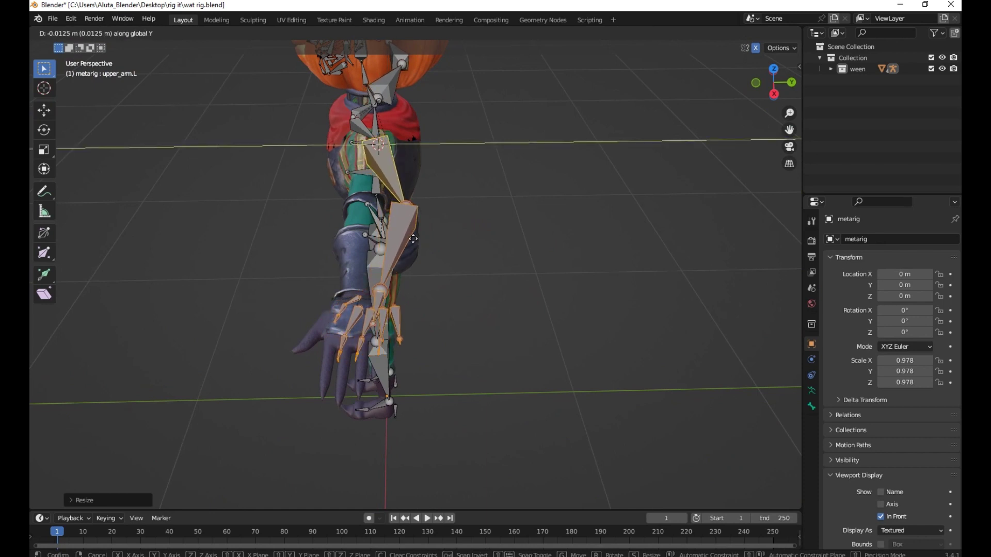
{"action": "left_click", "coordinate": [413, 239]}
Move the left elbow joint about -0.08 m along the Y axis and slightly toward the shoulder, placing it near the elbow armor.
{"action": "middle_click_drag", "start_coordinate": [403, 212], "coordinate": [463, 258]}
{"action": "scroll", "coordinate": [463, 259], "scroll_direction": "up", "scroll_amount": 3}
{"action": "middle_click_drag", "start_coordinate": [498, 362], "coordinate": [419, 379], "text": "shift"}
{"action": "left_click", "coordinate": [359, 226]}
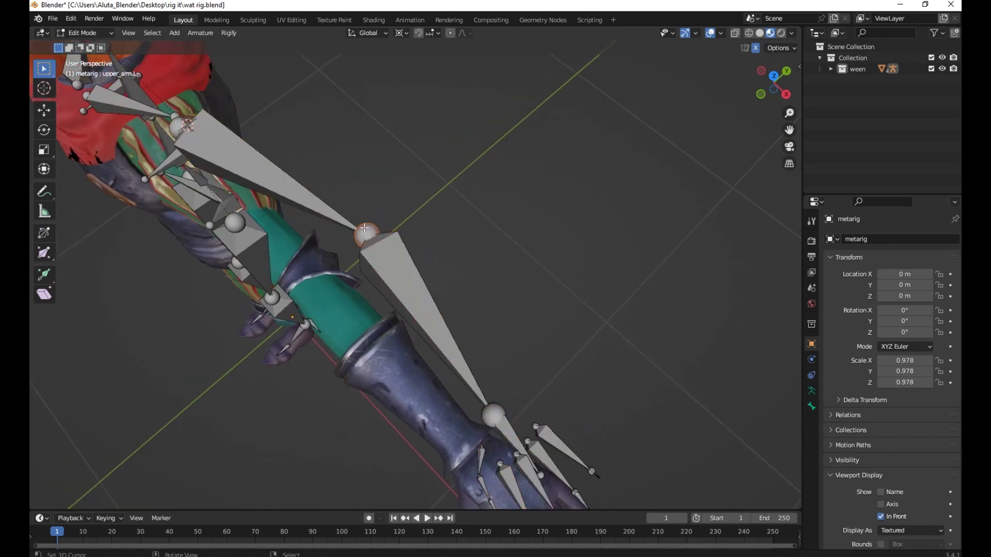
{"action": "middle_click_drag", "start_coordinate": [359, 226], "coordinate": [383, 229], "text": "shift"}
{"action": "key", "text": "g"}
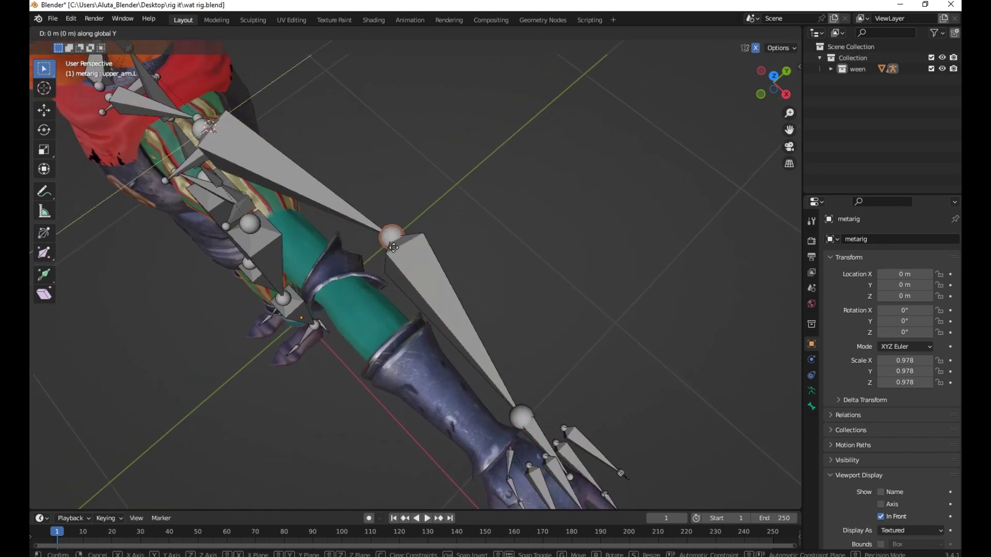
{"action": "key", "text": "y"}
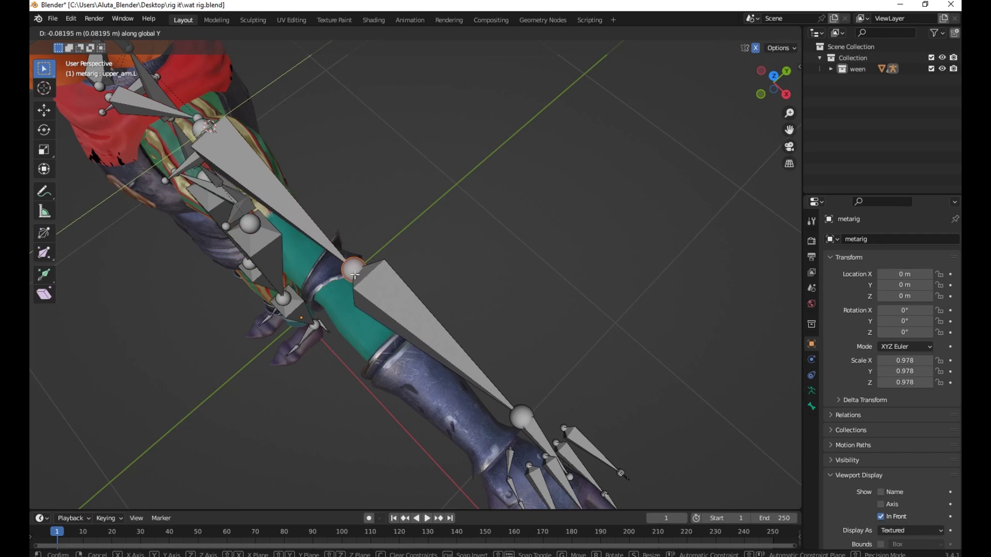
{"action": "left_click", "coordinate": [355, 274]}
{"action": "left_click", "coordinate": [345, 271]}
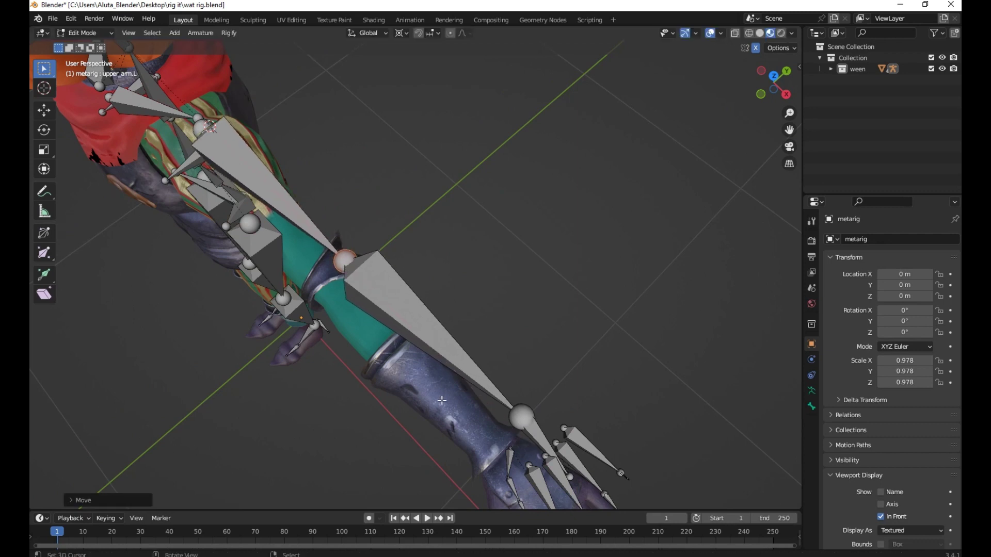
Box-select the left wrist joint and hand bones and move them along the Y axis over the hand mesh.
{"action": "middle_click_drag", "start_coordinate": [503, 447], "coordinate": [420, 337], "text": "shift"}
{"action": "left_click_drag", "start_coordinate": [415, 279], "coordinate": [568, 462]}
{"action": "key", "text": "g"}
{"action": "key", "text": "y"}
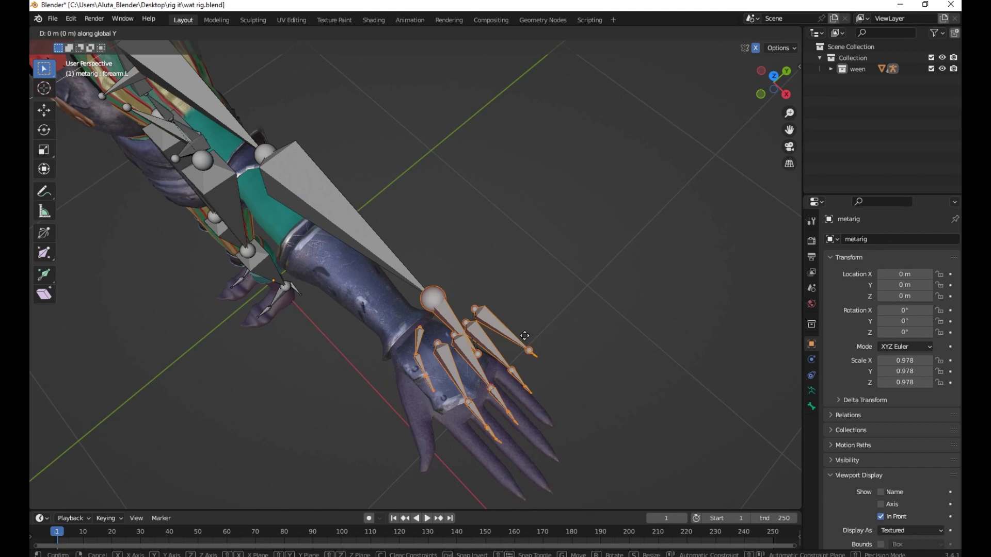
{"action": "left_click", "coordinate": [508, 363]}
Set the transform pivot point to Bounding Box Center and scale the left hand bones up uniformly to about 1.16.
{"action": "middle_click_drag", "start_coordinate": [508, 363], "coordinate": [518, 184]}
{"action": "left_click", "coordinate": [399, 34]}
{"action": "left_click", "coordinate": [403, 45]}
{"action": "key", "text": "s"}
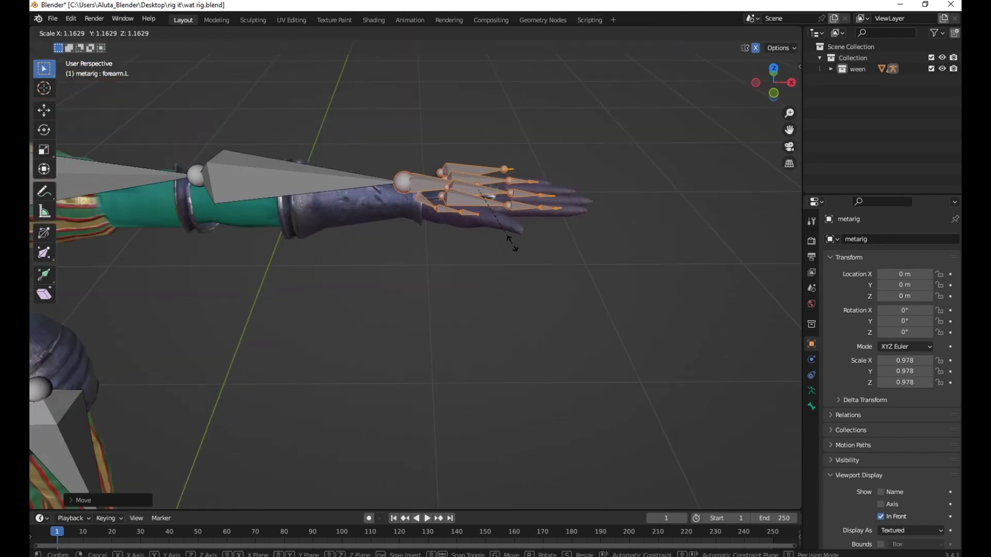
{"action": "left_click", "coordinate": [516, 244]}
Move the left hand bones outward along X and slightly down along Z so they sit inside the hand mesh.
{"action": "key", "text": "x"}
{"action": "left_click", "coordinate": [525, 241]}
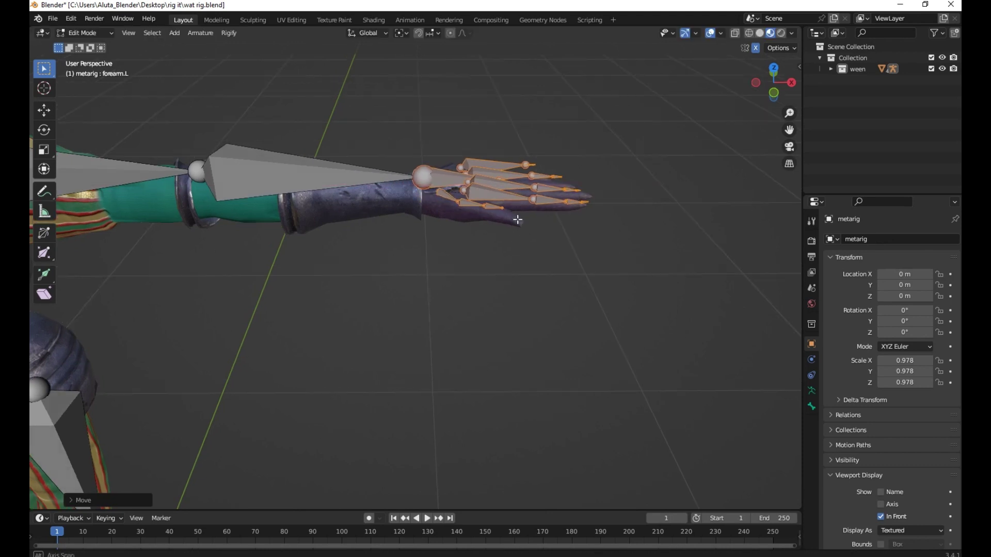
{"action": "middle_click_drag", "start_coordinate": [525, 241], "coordinate": [518, 172]}
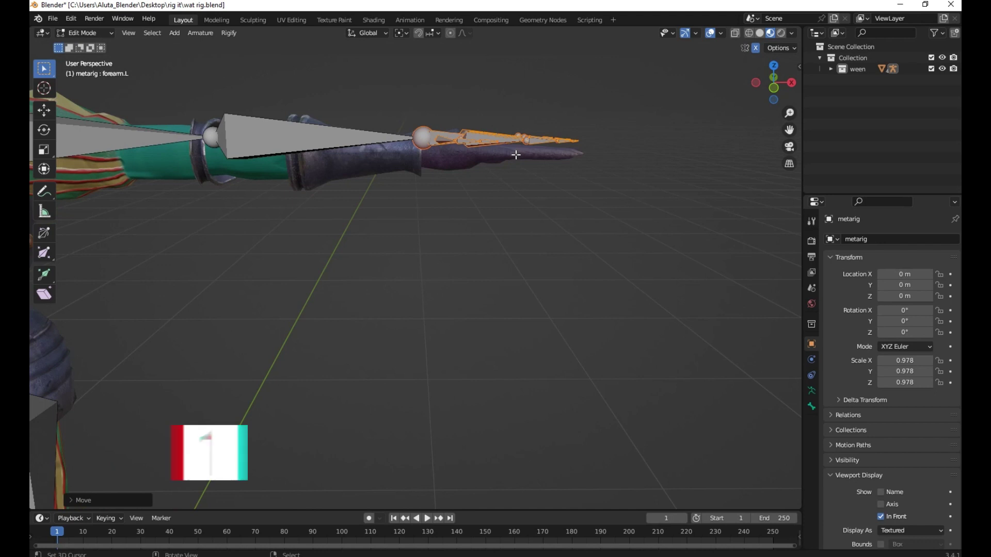
{"action": "key", "text": "1"}
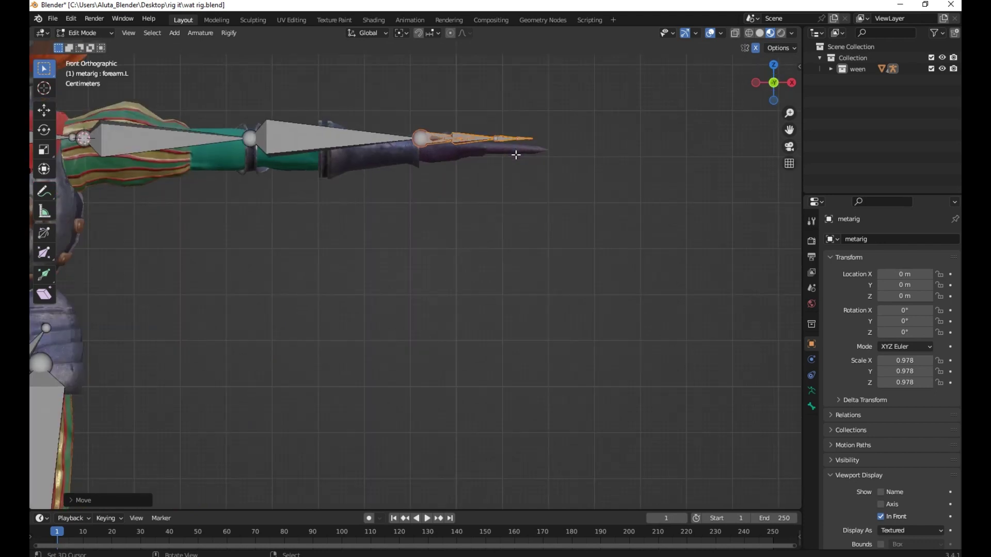
{"action": "key", "text": "g"}
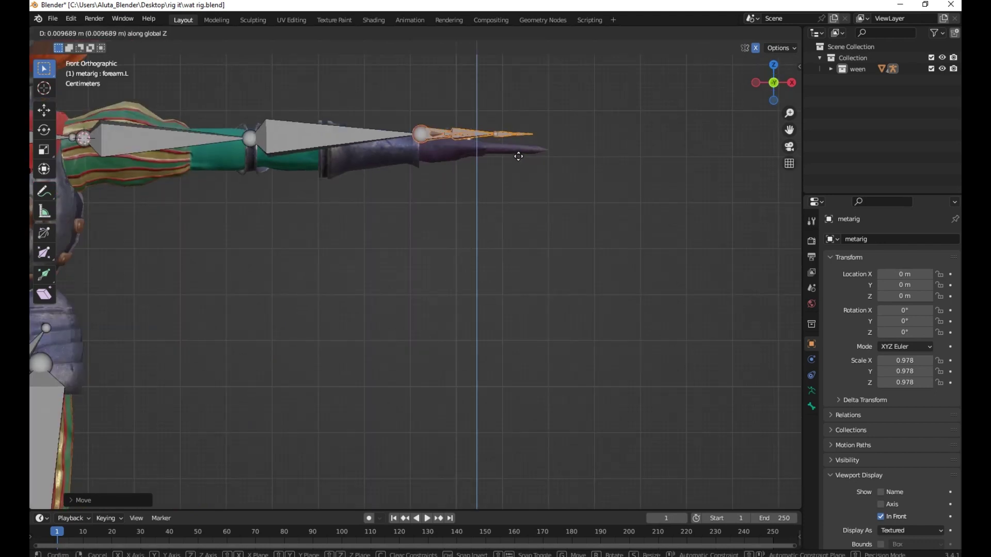
{"action": "left_click", "coordinate": [520, 162]}
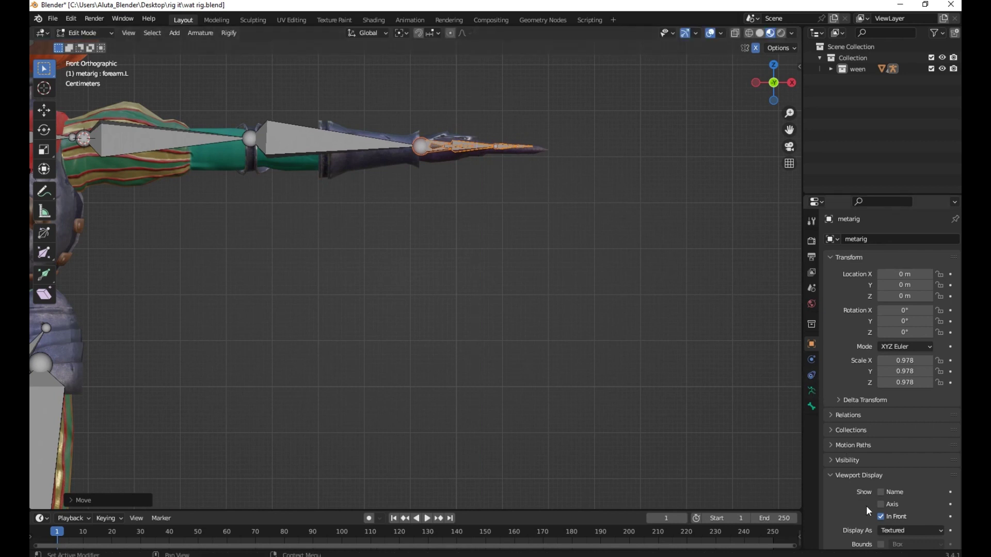
Adjust the uniform size of the left hand bones to the hand mesh, finishing with a reduction to about 0.79.
{"action": "middle_click_drag", "start_coordinate": [560, 276], "coordinate": [508, 319]}
{"action": "key", "text": "s"}
{"action": "left_click", "coordinate": [487, 279]}
{"action": "middle_click_drag", "start_coordinate": [487, 279], "coordinate": [460, 277]}
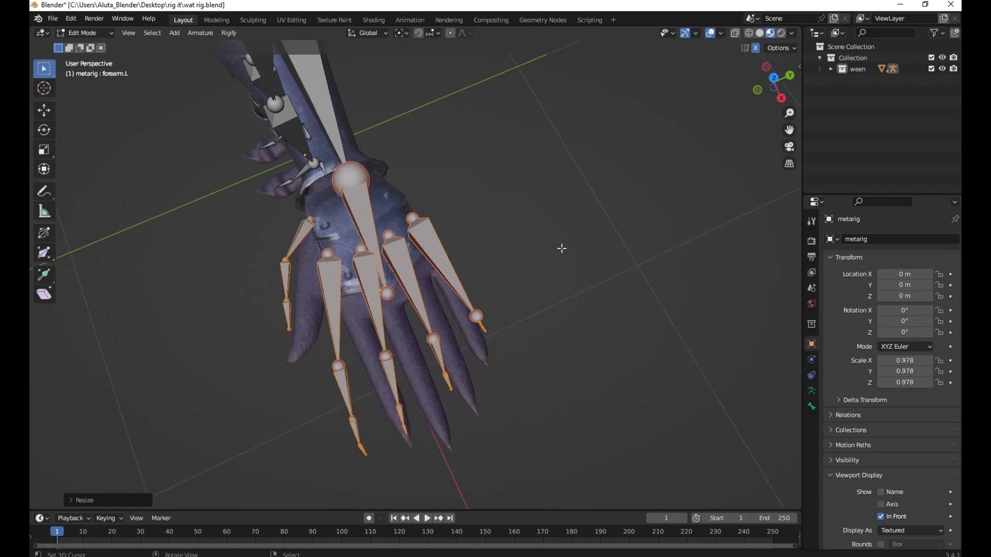
{"action": "key", "text": "s"}
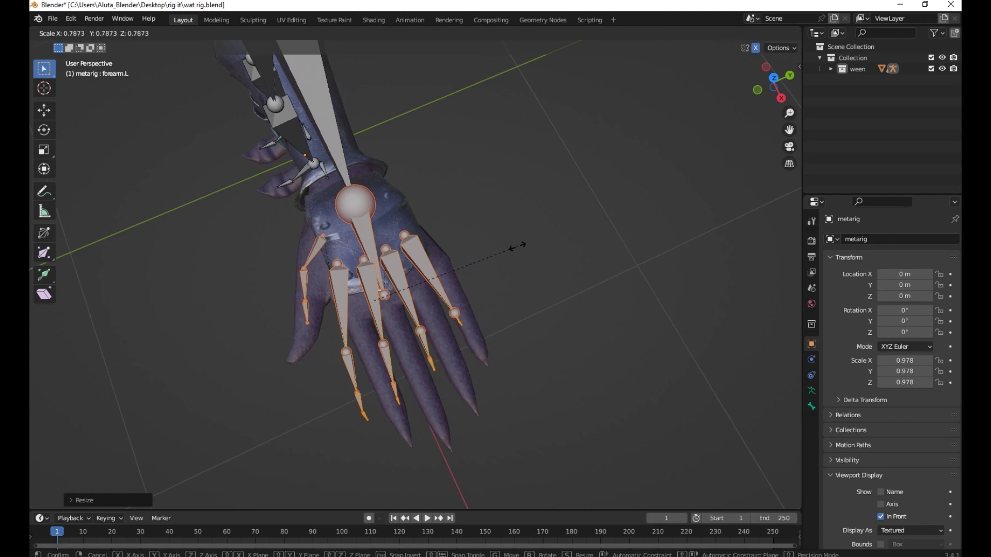
{"action": "left_click", "coordinate": [518, 247]}
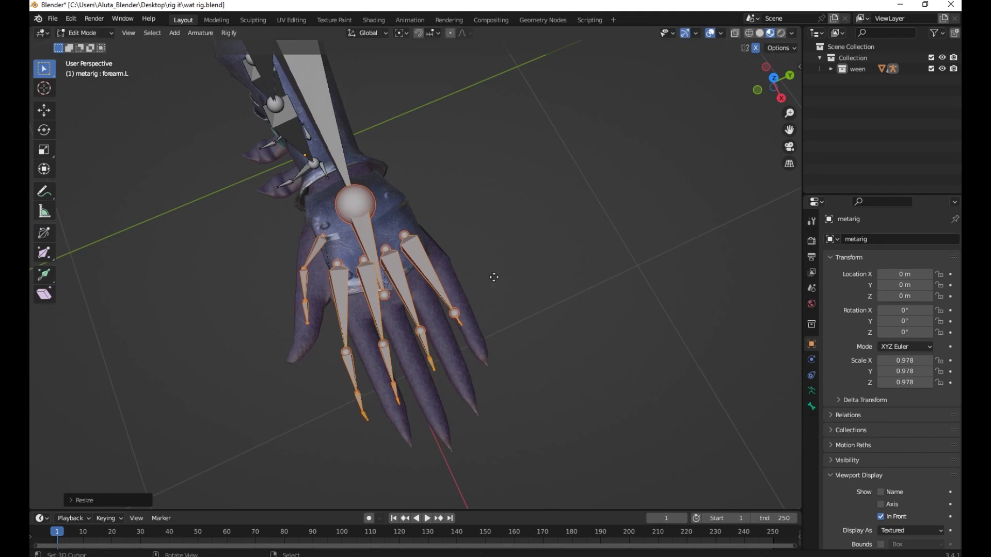
Move the left hand bones about 0.013 m along the Y axis and scale them uniformly to about 0.97.
{"action": "key", "text": "g"}
{"action": "key", "text": "y"}
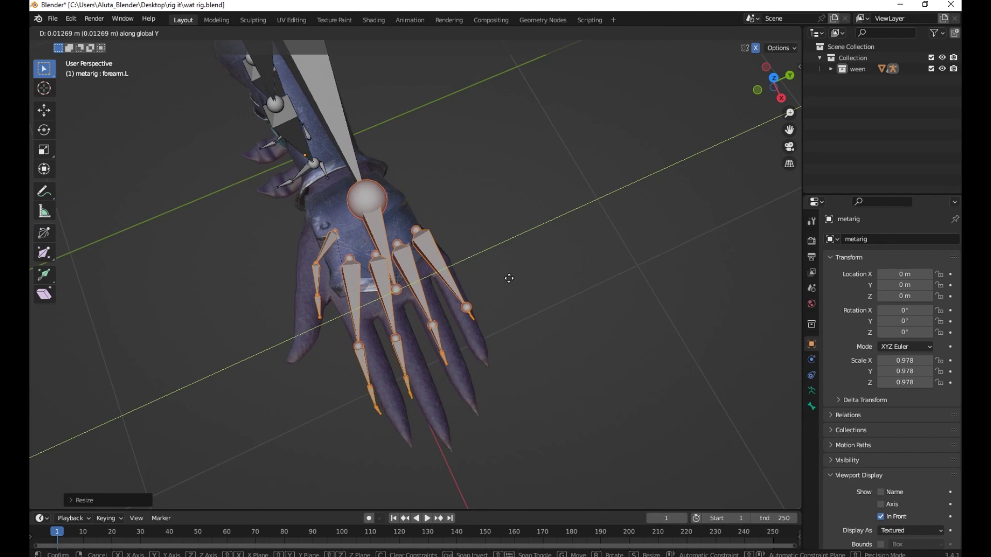
{"action": "left_click", "coordinate": [511, 278]}
{"action": "key", "text": "s"}
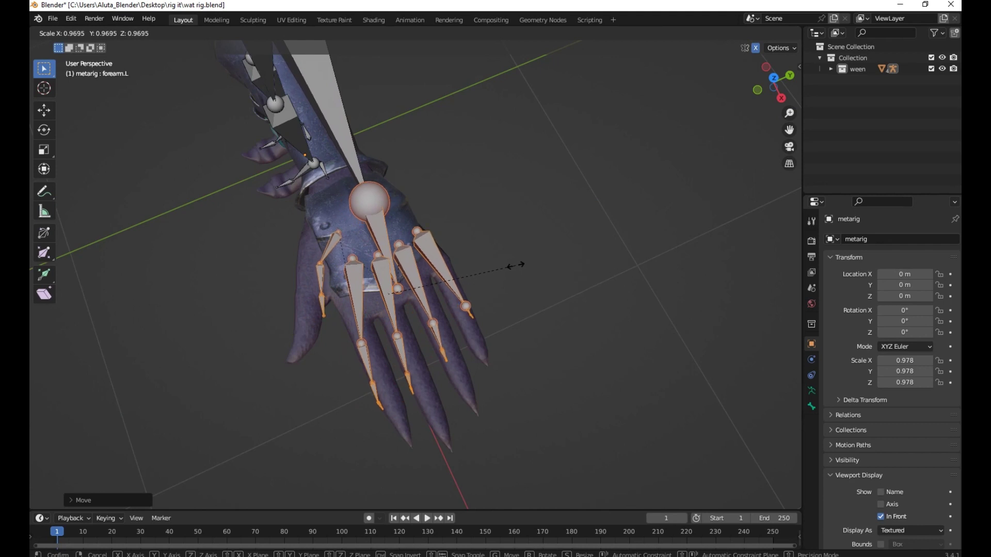
{"action": "left_click", "coordinate": [515, 266]}
Move the left wrist joint back toward the forearm, placing it at the cuff of the gauntlet.
{"action": "middle_click_drag", "start_coordinate": [478, 336], "coordinate": [229, 172]}
{"action": "left_click", "coordinate": [227, 171]}
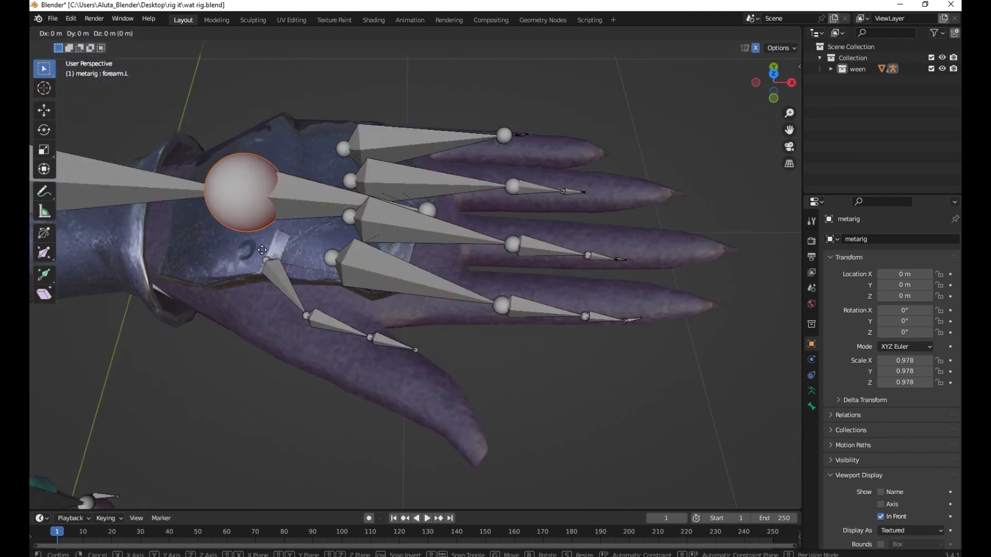
{"action": "left_click", "coordinate": [167, 239]}
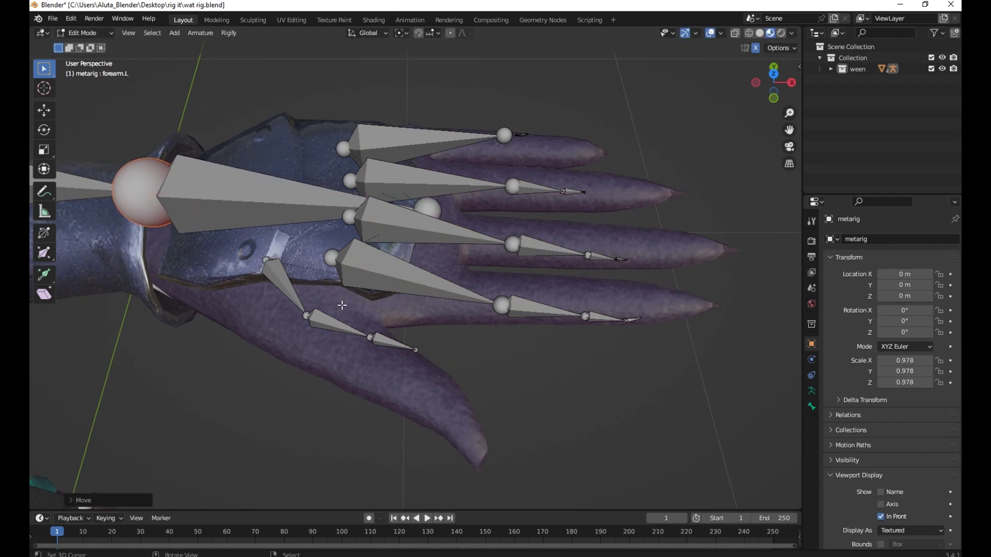
Extend the index fingertip joint along X to the end of the finger mesh, and in wireframe shading move its knuckle back along X.
{"action": "middle_click_drag", "start_coordinate": [437, 353], "coordinate": [350, 337], "text": "shift"}
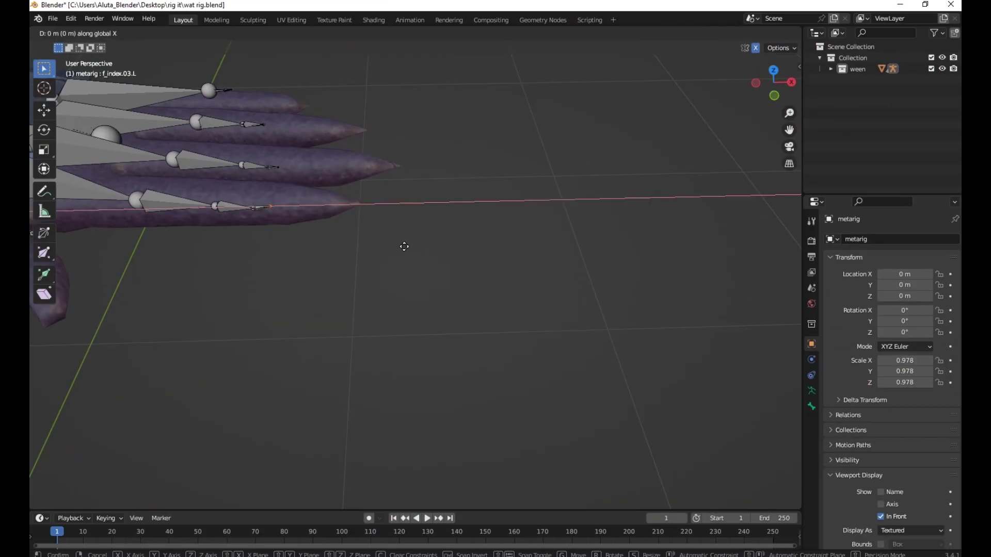
{"action": "left_click", "coordinate": [405, 245]}
{"action": "left_click", "coordinate": [299, 209]}
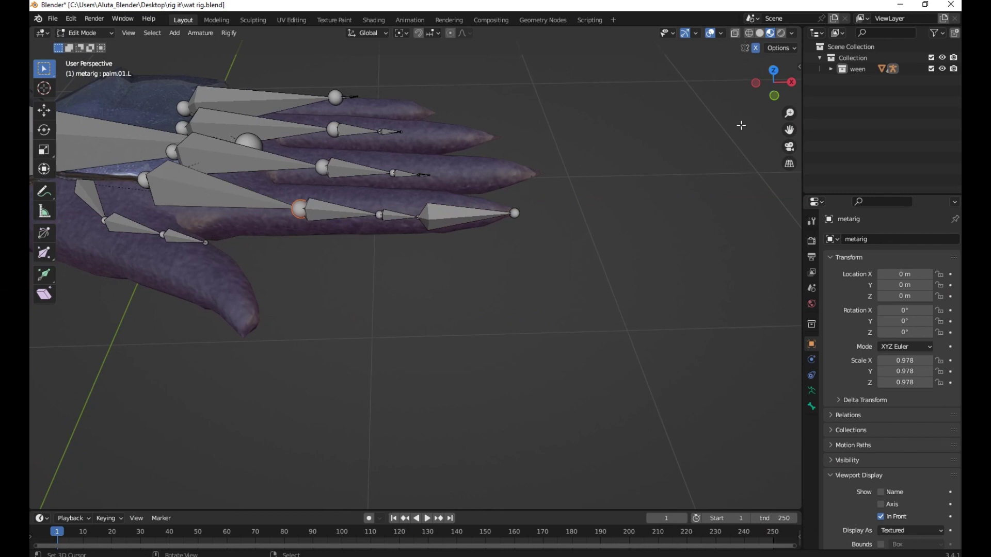
{"action": "key", "text": "shift+z"}
{"action": "key", "text": "g"}
{"action": "key", "text": "x"}
{"action": "left_click", "coordinate": [290, 233]}
Move the joint between the first and second index finger bones back along X, and return to the textured shading.
{"action": "key", "text": "b"}
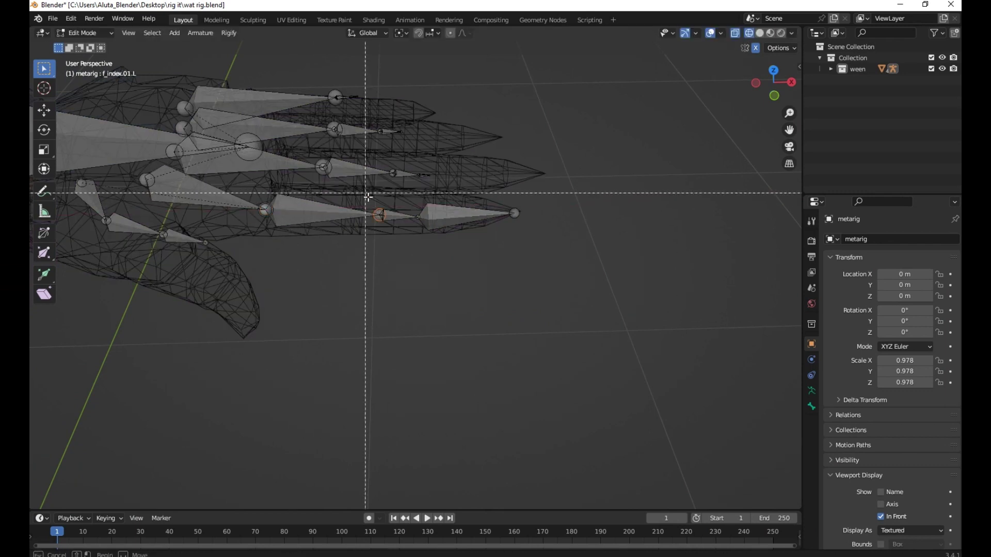
{"action": "left_click_drag", "start_coordinate": [370, 193], "coordinate": [392, 232]}
{"action": "key", "text": "g"}
{"action": "key", "text": "x"}
{"action": "left_click", "coordinate": [359, 230]}
{"action": "key", "text": "shift+z"}
Shift the index finger joints along Y into the centre of the finger mesh and fine-tune the position of one joint.
{"action": "middle_click_drag", "start_coordinate": [473, 279], "coordinate": [447, 305]}
{"action": "middle_click_drag", "start_coordinate": [323, 161], "coordinate": [232, 159]}
{"action": "left_click_drag", "start_coordinate": [224, 157], "coordinate": [302, 316]}
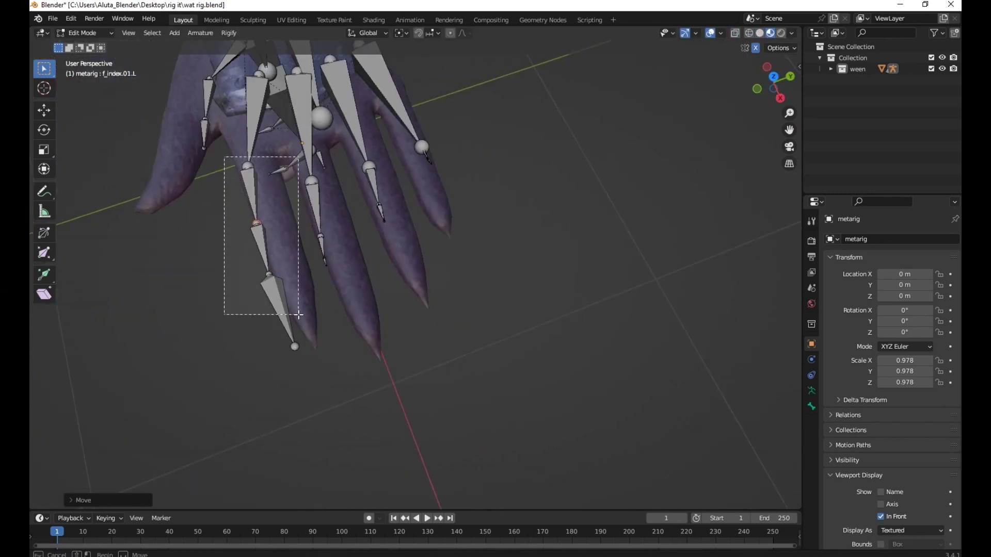
{"action": "middle_click_drag", "start_coordinate": [294, 217], "coordinate": [243, 150]}
{"action": "key", "text": "b"}
{"action": "left_click_drag", "start_coordinate": [232, 118], "coordinate": [296, 330]}
{"action": "key", "text": "g"}
{"action": "key", "text": "y"}
{"action": "left_click", "coordinate": [275, 237]}
{"action": "middle_click_drag", "start_coordinate": [258, 109], "coordinate": [305, 254], "text": "shift"}
{"action": "key", "text": "b"}
{"action": "left_click_drag", "start_coordinate": [284, 238], "coordinate": [345, 281]}
{"action": "key", "text": "g"}
{"action": "left_click", "coordinate": [340, 273]}
Extend the middle fingertip joint to the end of the finger mesh and align the joint behind it along Y.
{"action": "scroll", "coordinate": [366, 420], "scroll_direction": "up", "scroll_amount": 2}
{"action": "right_click", "coordinate": [385, 339]}
{"action": "scroll", "coordinate": [402, 343], "scroll_direction": "down", "scroll_amount": 4}
{"action": "key", "text": "g"}
{"action": "left_click", "coordinate": [433, 444]}
{"action": "left_click", "coordinate": [408, 345]}
{"action": "key", "text": "g"}
{"action": "key", "text": "y"}
{"action": "left_click", "coordinate": [427, 345]}
Centre the joint at the end of f_middle.01.L in the middle finger along Y and move it back along X.
{"action": "middle_click_drag", "start_coordinate": [428, 345], "coordinate": [400, 343]}
{"action": "left_click", "coordinate": [362, 255]}
{"action": "key", "text": "b"}
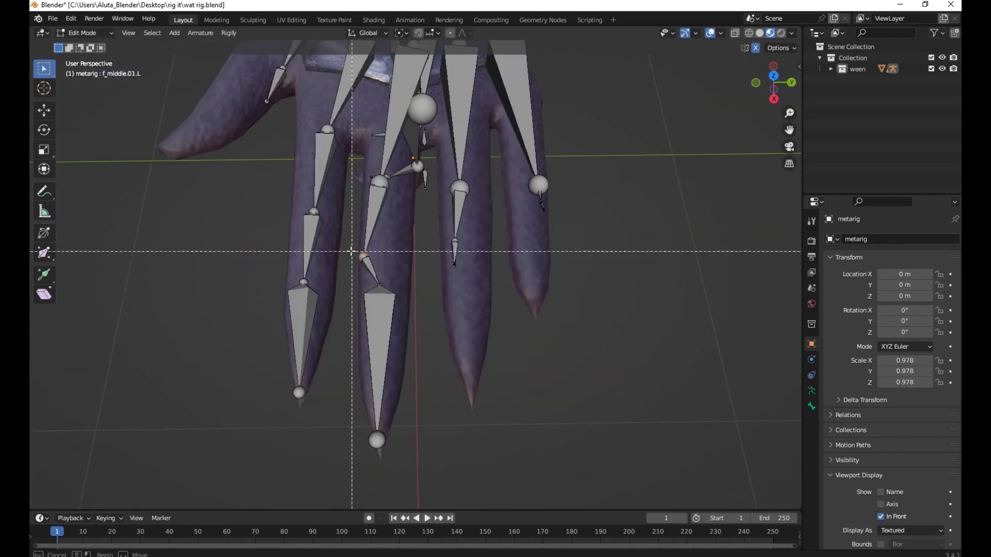
{"action": "key", "text": "g"}
{"action": "key", "text": "y"}
{"action": "key", "text": "z"}
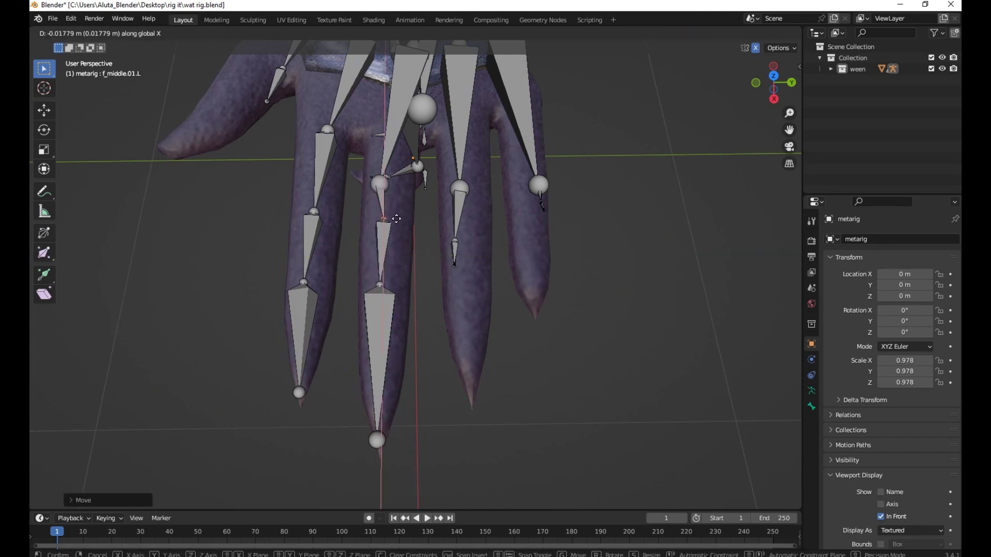
{"action": "left_click", "coordinate": [395, 213]}
Move the middle finger's knuckle joint back along X about 0.028 m to the finger's base and adjust it along Y.
{"action": "left_click", "coordinate": [384, 177]}
{"action": "middle_click_drag", "start_coordinate": [401, 184], "coordinate": [405, 204]}
{"action": "key", "text": "g"}
{"action": "key", "text": "z"}
{"action": "key", "text": "y"}
{"action": "key", "text": "x"}
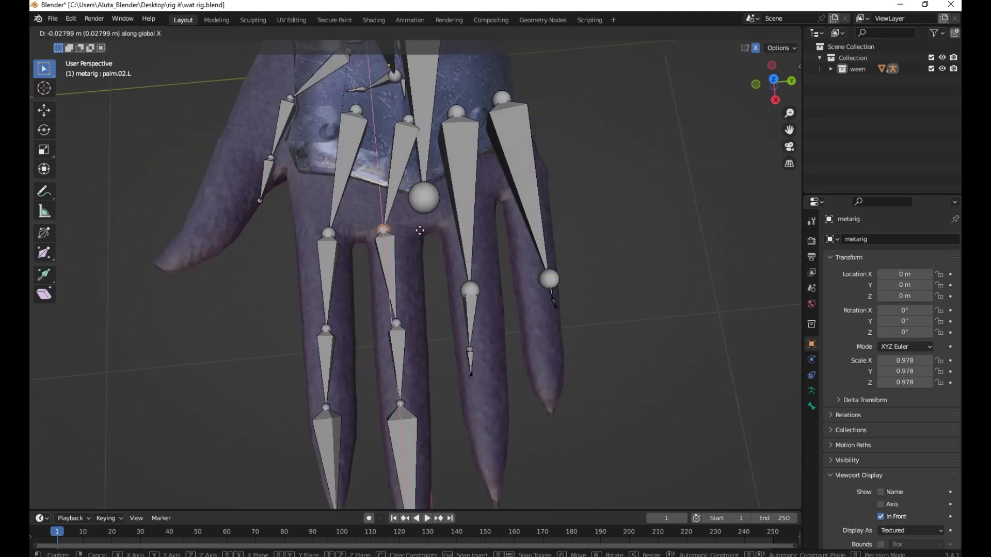
{"action": "key", "text": "y"}
{"action": "left_click", "coordinate": [411, 273]}
Extend the ring fingertip joint to the pointed end of the ring finger mesh.
{"action": "middle_click_drag", "start_coordinate": [411, 273], "coordinate": [406, 251]}
{"action": "scroll", "coordinate": [346, 356], "scroll_direction": "down", "scroll_amount": 3}
{"action": "left_click", "coordinate": [333, 316]}
{"action": "scroll", "coordinate": [347, 353], "scroll_direction": "up", "scroll_amount": 2}
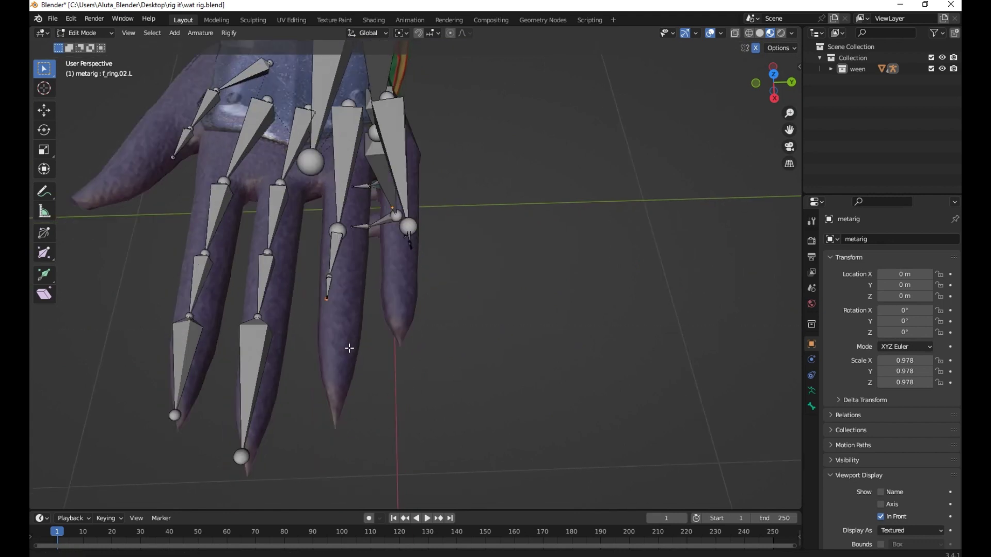
{"action": "key", "text": "x"}
{"action": "left_click", "coordinate": [353, 343]}
{"action": "middle_click_drag", "start_coordinate": [353, 343], "coordinate": [408, 313]}
{"action": "scroll", "coordinate": [568, 273], "scroll_direction": "up", "scroll_amount": 4}
{"action": "left_click", "coordinate": [505, 230]}
{"action": "left_click", "coordinate": [537, 250]}
{"action": "key", "text": "g"}
{"action": "right_click", "coordinate": [699, 389]}
{"action": "left_click", "coordinate": [540, 254]}
{"action": "key", "text": "g"}
{"action": "left_click", "coordinate": [777, 448]}
Nudge the ring finger's inner joints so the bones lie inside the finger mesh.
{"action": "left_click", "coordinate": [258, 186]}
{"action": "key", "text": "g"}
{"action": "left_click", "coordinate": [267, 183]}
{"action": "left_click", "coordinate": [251, 345]}
{"action": "key", "text": "g"}
Move the ring finger's knuckle joint along X to the finger's base and adjust its height along Z.
{"action": "middle_click_drag", "start_coordinate": [268, 207], "coordinate": [302, 289]}
{"action": "key", "text": "g"}
{"action": "key", "text": "x"}
{"action": "left_click", "coordinate": [284, 267]}
{"action": "scroll", "coordinate": [285, 265], "scroll_direction": "down", "scroll_amount": 5}
{"action": "key", "text": "g"}
{"action": "key", "text": "z"}
{"action": "left_click", "coordinate": [351, 297]}
Reposition the joint between the first and second ring finger bones along X for more even bone lengths.
{"action": "left_click", "coordinate": [362, 375]}
{"action": "key", "text": "g"}
{"action": "key", "text": "z"}
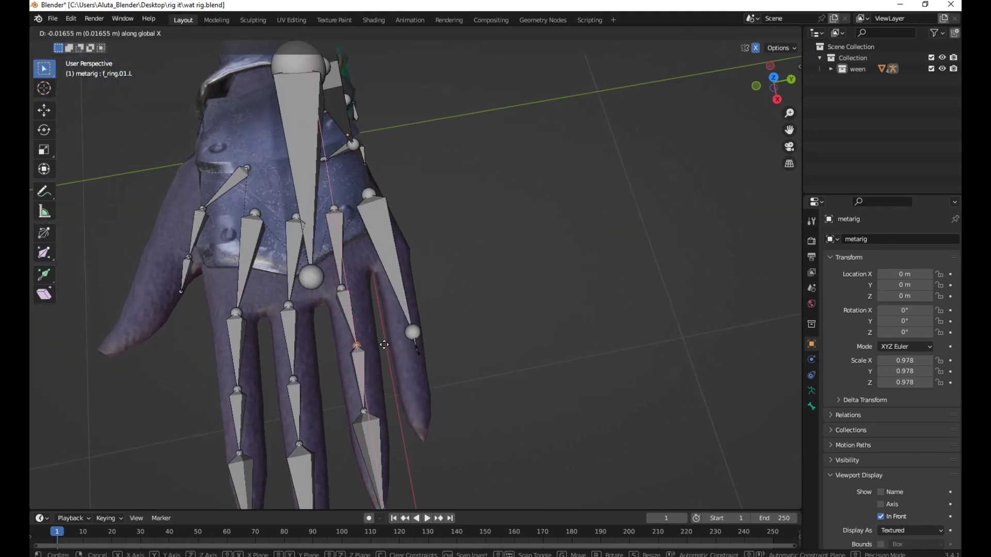
{"action": "left_click", "coordinate": [384, 345]}
{"action": "middle_click_drag", "start_coordinate": [370, 409], "coordinate": [394, 339], "text": "shift"}
{"action": "left_click", "coordinate": [404, 360]}
{"action": "left_click", "coordinate": [383, 272]}
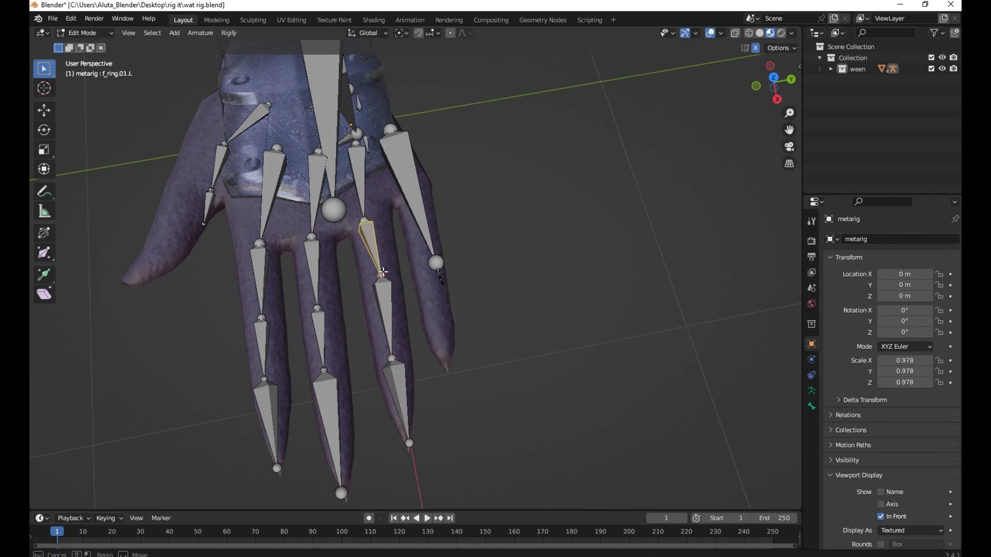
{"action": "key", "text": "g"}
{"action": "key", "text": "x"}
{"action": "left_click", "coordinate": [393, 294]}
Extend the little finger's tip joint to the end of the little finger mesh.
{"action": "scroll", "coordinate": [448, 283], "scroll_direction": "up", "scroll_amount": 3}
{"action": "right_click", "coordinate": [378, 283]}
{"action": "middle_click_drag", "start_coordinate": [454, 284], "coordinate": [254, 241], "text": "shift"}
{"action": "right_click", "coordinate": [255, 207]}
{"action": "key", "text": "g"}
{"action": "left_click", "coordinate": [71, 340]}
Move the joint at the end of f_pinky.02.L outward and lower it into the little finger mesh.
{"action": "right_click", "coordinate": [244, 209]}
{"action": "key", "text": "g"}
{"action": "left_click", "coordinate": [198, 237]}
{"action": "middle_click_drag", "start_coordinate": [191, 282], "coordinate": [166, 233]}
{"action": "key", "text": "g"}
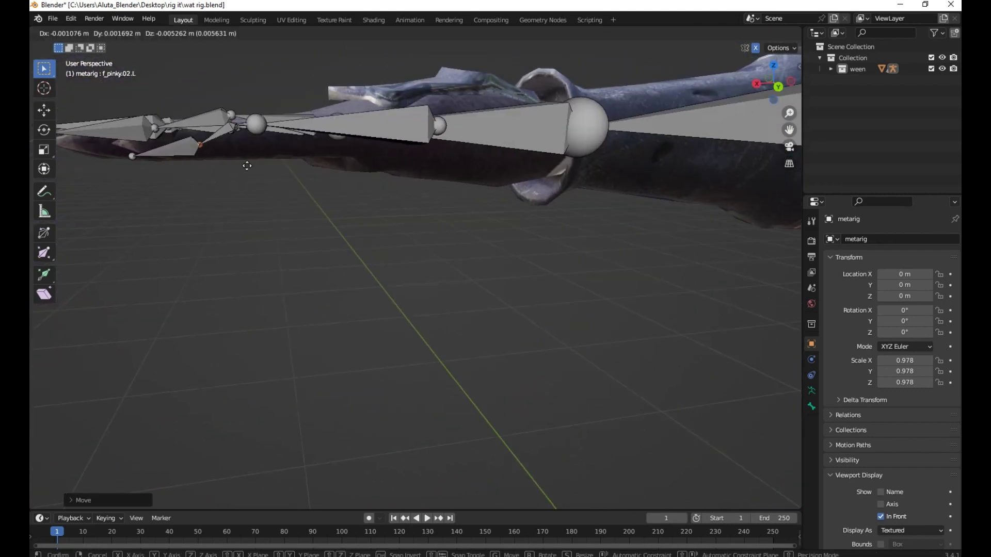
{"action": "left_click", "coordinate": [199, 160]}
Lower the joint at the end of f_pinky.01.L into the little finger mesh.
{"action": "middle_click_drag", "start_coordinate": [194, 168], "coordinate": [178, 219]}
{"action": "right_click", "coordinate": [191, 230]}
{"action": "right_click", "coordinate": [234, 192]}
{"action": "key", "text": "g"}
{"action": "left_click", "coordinate": [226, 215]}
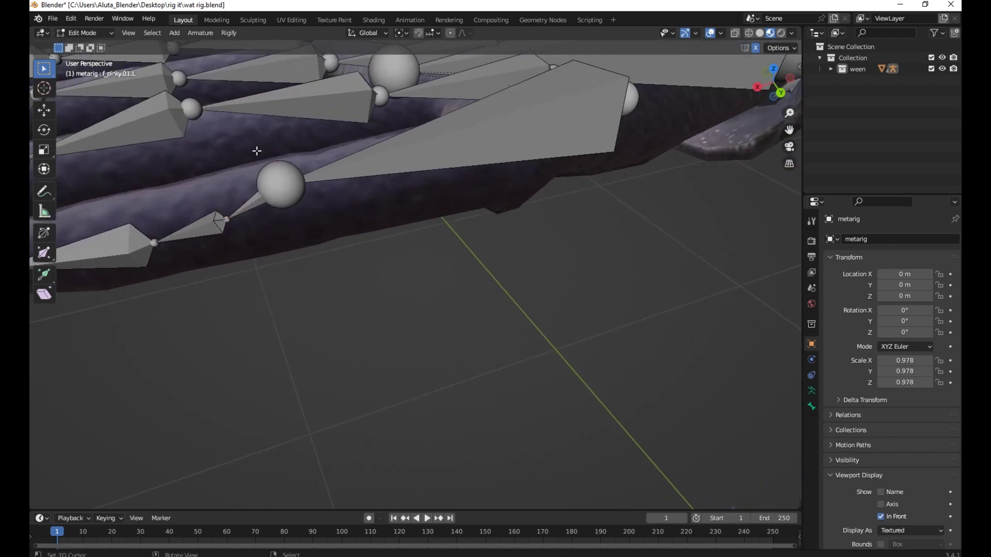
Move the little finger's knuckle joint back toward the palm to the base of the finger.
{"action": "right_click", "coordinate": [274, 177]}
{"action": "key", "text": "g"}
{"action": "left_click", "coordinate": [289, 170]}
{"action": "middle_click_drag", "start_coordinate": [294, 178], "coordinate": [356, 227]}
{"action": "key", "text": "g"}
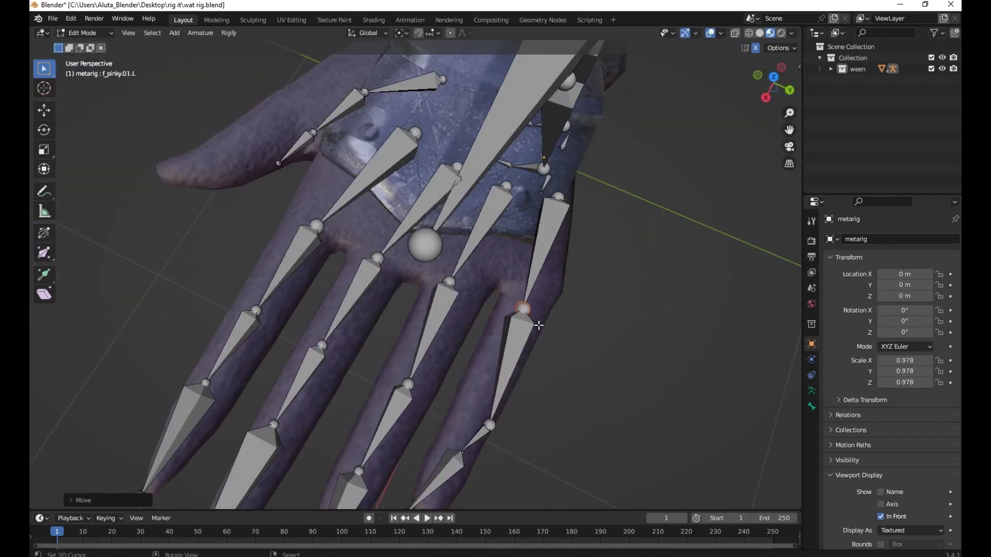
{"action": "scroll", "coordinate": [539, 325], "scroll_direction": "down", "scroll_amount": 2}
{"action": "scroll", "coordinate": [538, 325], "scroll_direction": "down", "scroll_amount": 3}
{"action": "scroll", "coordinate": [537, 325], "scroll_direction": "up", "scroll_amount": 5}
{"action": "middle_click_drag", "start_coordinate": [537, 325], "coordinate": [535, 308]}
Fine-tune the joint between the first and second little finger bones so it sits centred in the finger mesh.
{"action": "right_click", "coordinate": [402, 407]}
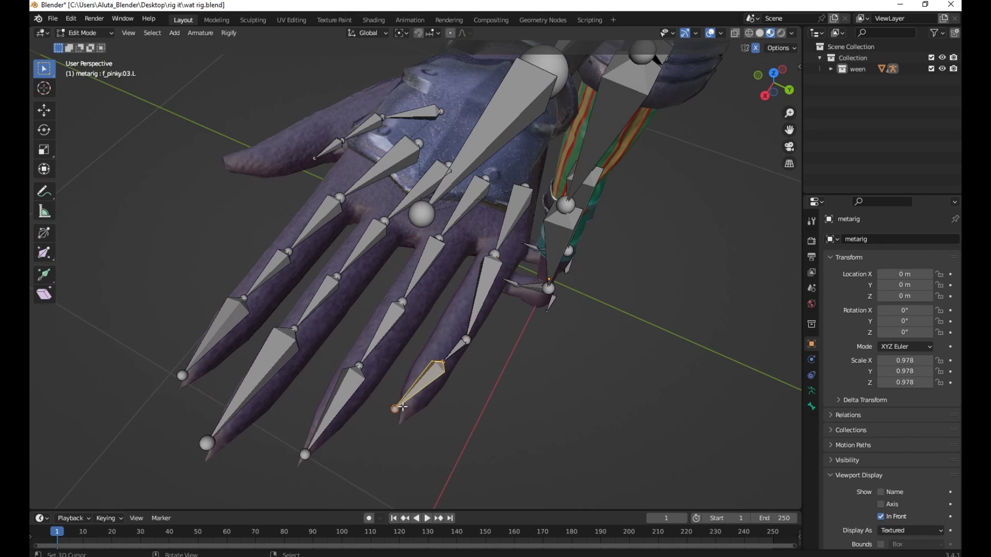
{"action": "right_click", "coordinate": [465, 341]}
{"action": "key", "text": "g"}
{"action": "left_click", "coordinate": [464, 332]}
{"action": "middle_click_drag", "start_coordinate": [465, 332], "coordinate": [418, 325]}
{"action": "right_click", "coordinate": [482, 337]}
{"action": "key", "text": "g"}
{"action": "left_click", "coordinate": [491, 339]}
Extend the thumb's tip joint toward the end of the thumb mesh and adjust the neighbouring thumb joint.
{"action": "middle_click_drag", "start_coordinate": [490, 339], "coordinate": [583, 304]}
{"action": "right_click", "coordinate": [317, 290]}
{"action": "key", "text": "g"}
{"action": "left_click", "coordinate": [273, 381]}
{"action": "right_click", "coordinate": [314, 155]}
{"action": "key", "text": "g"}
{"action": "middle_click_drag", "start_coordinate": [383, 290], "coordinate": [437, 299]}
{"action": "right_click", "coordinate": [460, 330]}
Disable In Front display for the metarig and lower the little finger's protruding knuckle joint into the hand mesh.
{"action": "scroll", "coordinate": [439, 289], "scroll_direction": "down", "scroll_amount": 8}
{"action": "middle_click_drag", "start_coordinate": [439, 258], "coordinate": [557, 258]}
{"action": "left_click", "coordinate": [881, 516]}
{"action": "scroll", "coordinate": [441, 212], "scroll_direction": "up", "scroll_amount": 8}
{"action": "middle_click_drag", "start_coordinate": [361, 216], "coordinate": [439, 199]}
{"action": "scroll", "coordinate": [442, 212], "scroll_direction": "up", "scroll_amount": 4}
{"action": "key", "text": "b"}
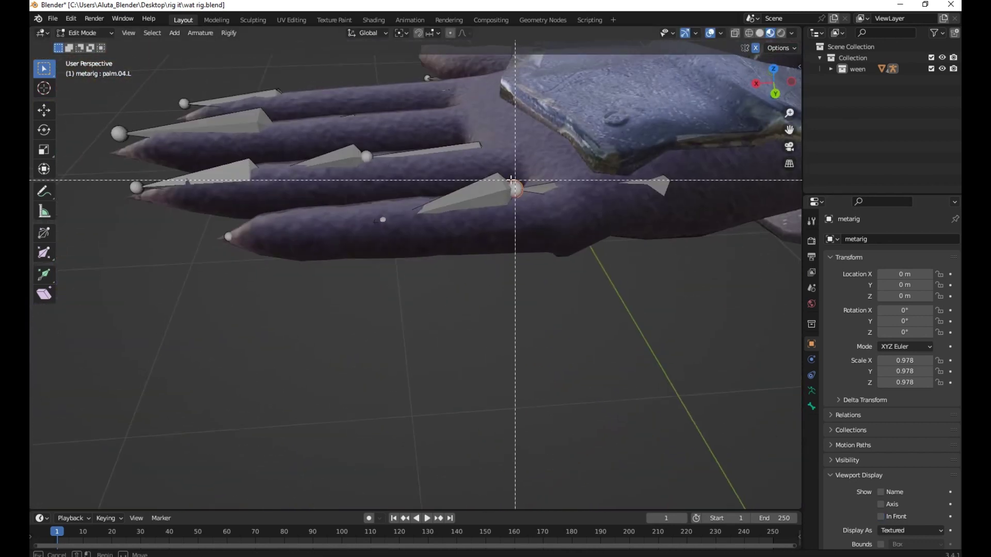
{"action": "left_click_drag", "start_coordinate": [505, 176], "coordinate": [528, 199]}
{"action": "key", "text": "g"}
{"action": "left_click", "coordinate": [522, 200]}
Lower the ring finger's protruding first joint and its tip joint into the finger mesh.
{"action": "right_click", "coordinate": [367, 154]}
{"action": "key", "text": "g"}
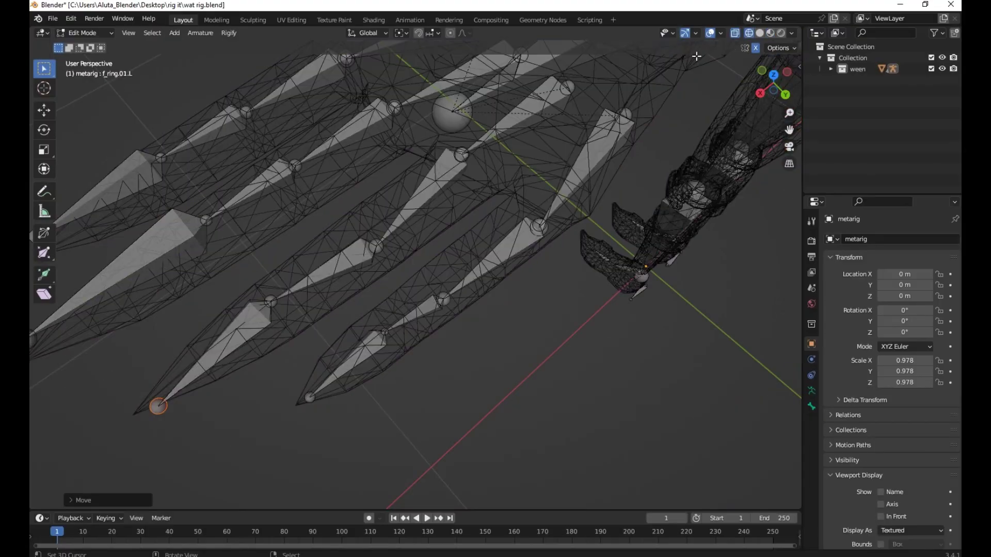
{"action": "middle_click_drag", "start_coordinate": [289, 243], "coordinate": [156, 170]}
{"action": "right_click", "coordinate": [137, 184]}
{"action": "key", "text": "g"}
{"action": "left_click", "coordinate": [131, 199]}
Move the end joint of thumb.03.L into the tip of the thumb mesh.
{"action": "middle_click_drag", "start_coordinate": [266, 205], "coordinate": [319, 254]}
{"action": "right_click", "coordinate": [118, 274]}
{"action": "key", "text": "g"}
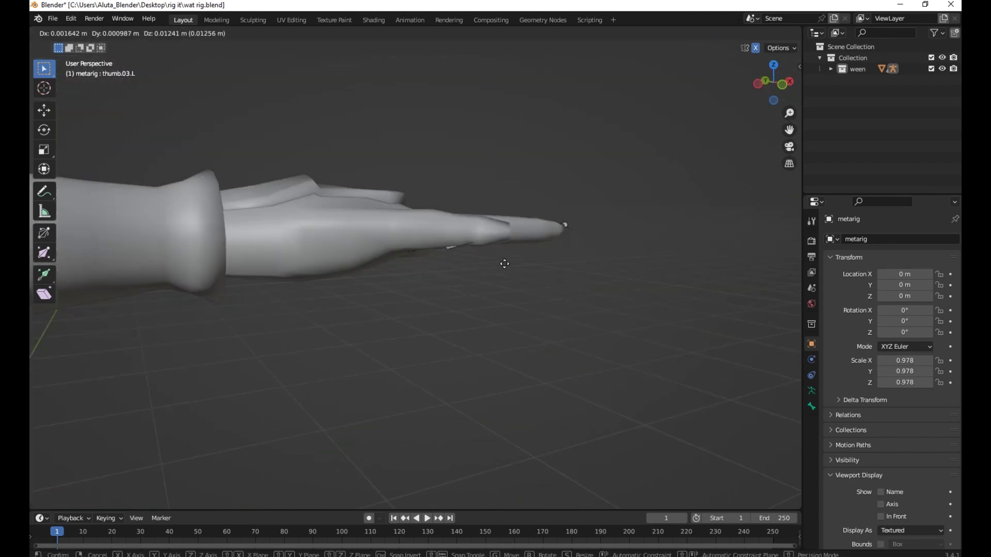
{"action": "left_click", "coordinate": [443, 241]}
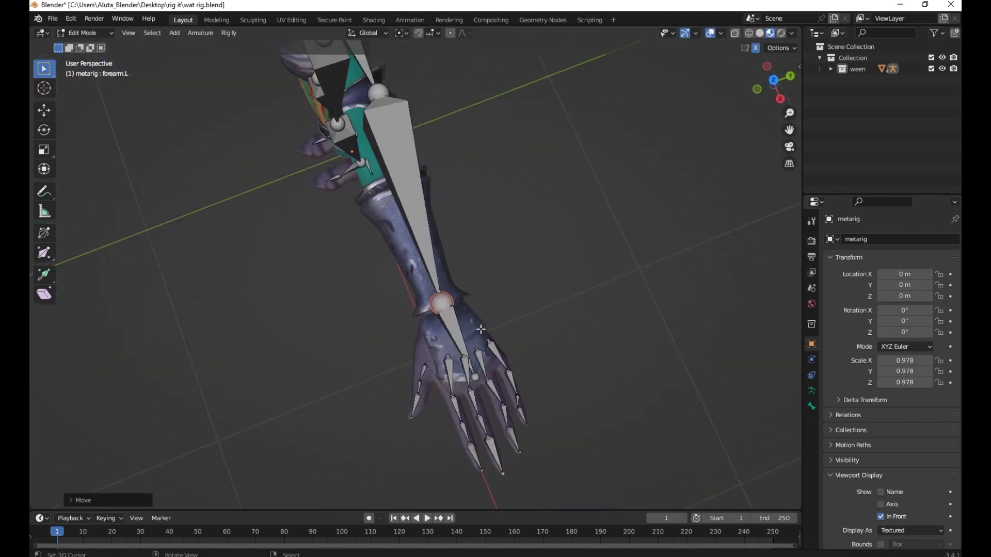
{"action": "middle_click_drag", "start_coordinate": [480, 329], "coordinate": [402, 453]}
{"action": "scroll", "coordinate": [401, 453], "scroll_direction": "up", "scroll_amount": 4}
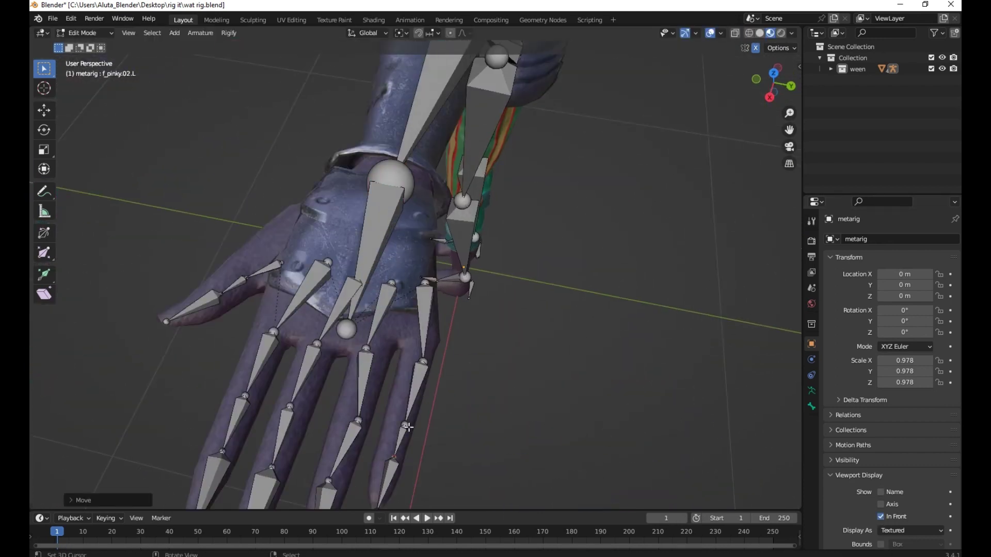
Return to Object Mode and generate the Rigify control rig from the fitted metarig.
{"action": "right_click_drag", "start_coordinate": [329, 481], "coordinate": [330, 479]}
{"action": "scroll", "coordinate": [361, 413], "scroll_direction": "down", "scroll_amount": 8}
{"action": "middle_click_drag", "start_coordinate": [361, 413], "coordinate": [351, 227]}
{"action": "scroll", "coordinate": [568, 335], "scroll_direction": "up", "scroll_amount": 3}
{"action": "scroll", "coordinate": [389, 259], "scroll_direction": "up", "scroll_amount": 3}
{"action": "right_click_drag", "start_coordinate": [351, 227], "coordinate": [356, 235]}
{"action": "scroll", "coordinate": [356, 235], "scroll_direction": "down", "scroll_amount": 8}
{"action": "key", "text": "Tab"}
{"action": "middle_click_drag", "start_coordinate": [247, 169], "coordinate": [348, 200]}
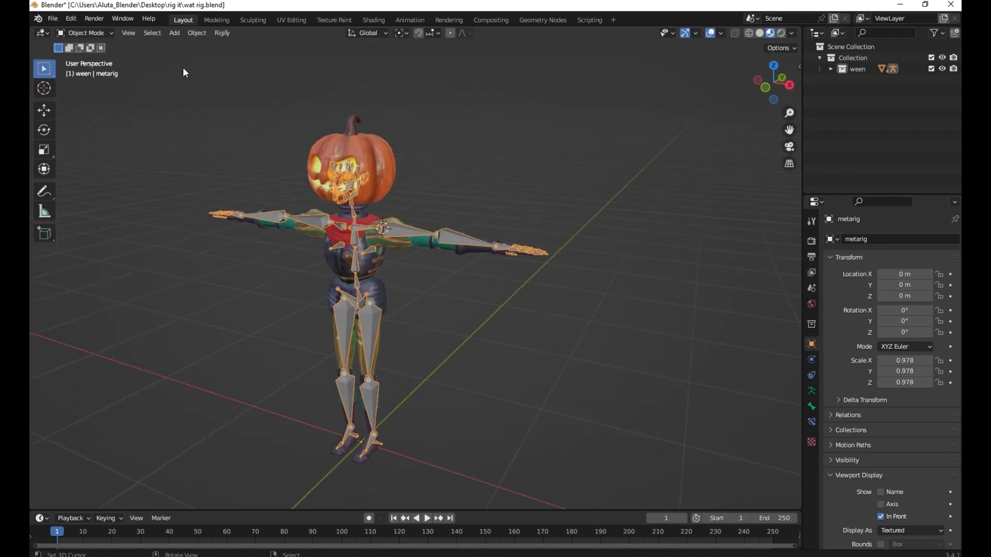
{"action": "left_click", "coordinate": [223, 33]}
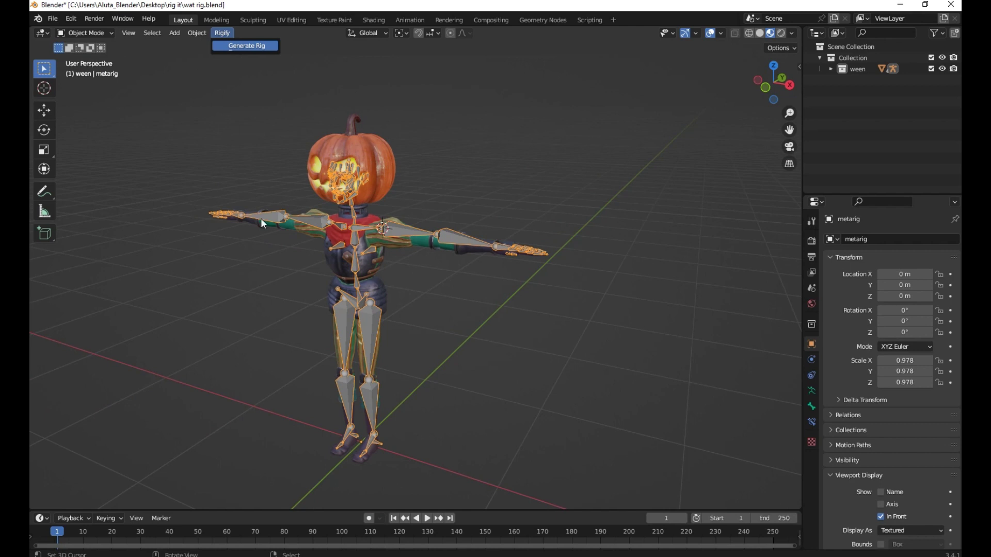
Hide the metarig so only the generated control rig remains around the character.
{"action": "middle_click_drag", "start_coordinate": [528, 261], "coordinate": [532, 200]}
{"action": "left_click", "coordinate": [525, 195]}
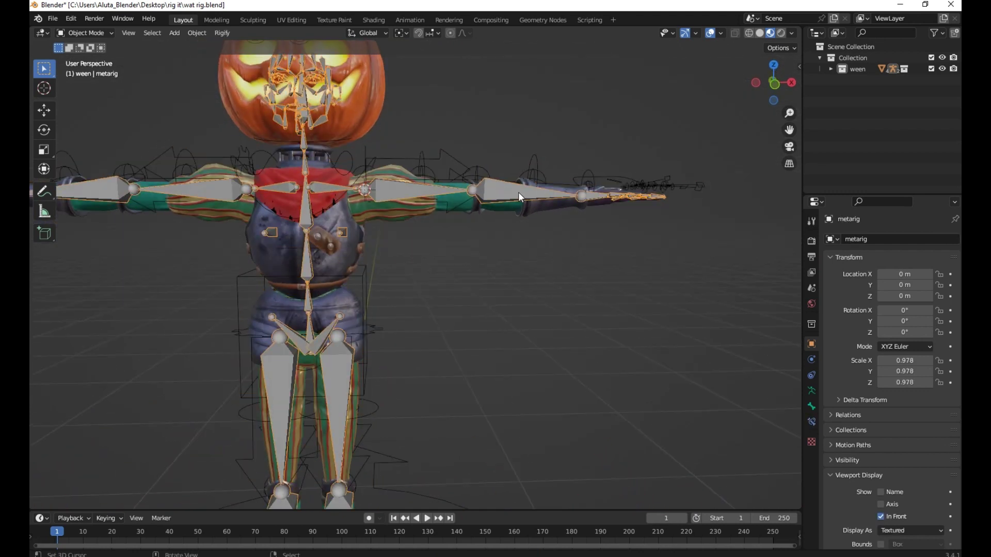
{"action": "key", "text": "h"}
Scale the generated rig down slightly to about 0.974 to fit the character mesh.
{"action": "left_click", "coordinate": [463, 153]}
{"action": "key", "text": "s"}
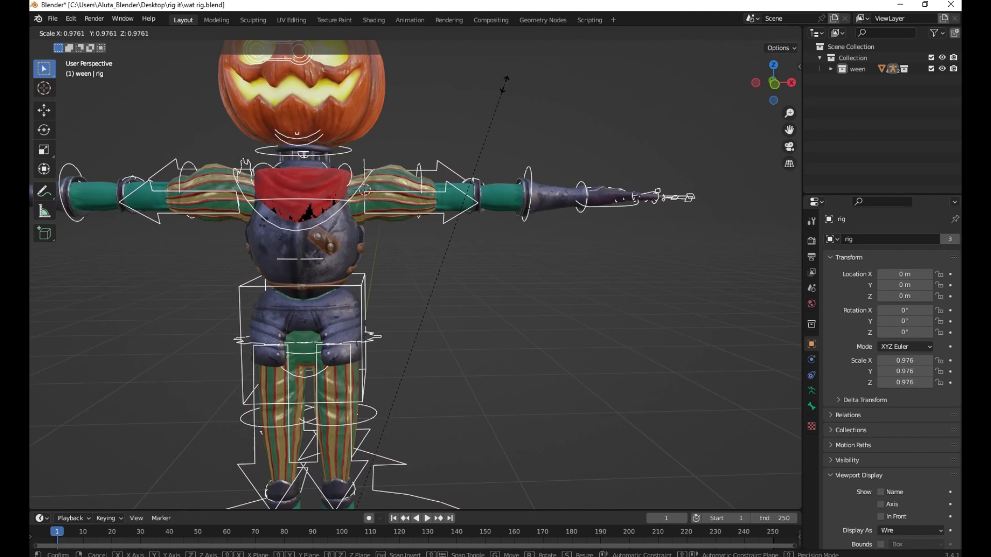
{"action": "left_click", "coordinate": [504, 85]}
{"action": "middle_click_drag", "start_coordinate": [504, 89], "coordinate": [455, 98]}
{"action": "key", "text": "s"}
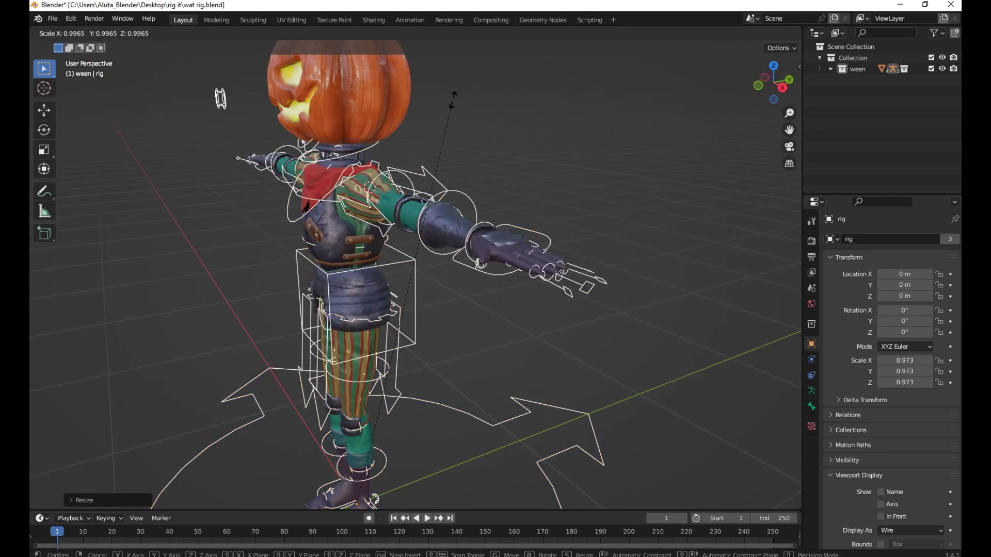
{"action": "left_click", "coordinate": [449, 137]}
{"action": "middle_click_drag", "start_coordinate": [449, 136], "coordinate": [472, 123]}
{"action": "scroll", "coordinate": [429, 135], "scroll_direction": "up", "scroll_amount": 3}
{"action": "key", "text": "s"}
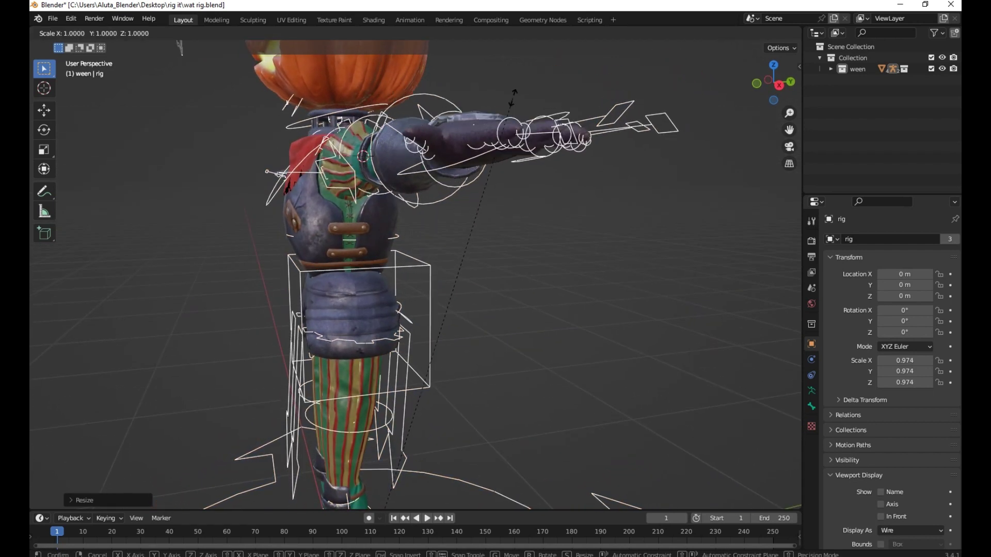
{"action": "right_click", "coordinate": [512, 98]}
Inspect the generated rig's arm and hand bones in Edit Mode with In Front display switched on temporarily.
{"action": "key", "text": "Tab"}
{"action": "middle_click_drag", "start_coordinate": [503, 126], "coordinate": [609, 217]}
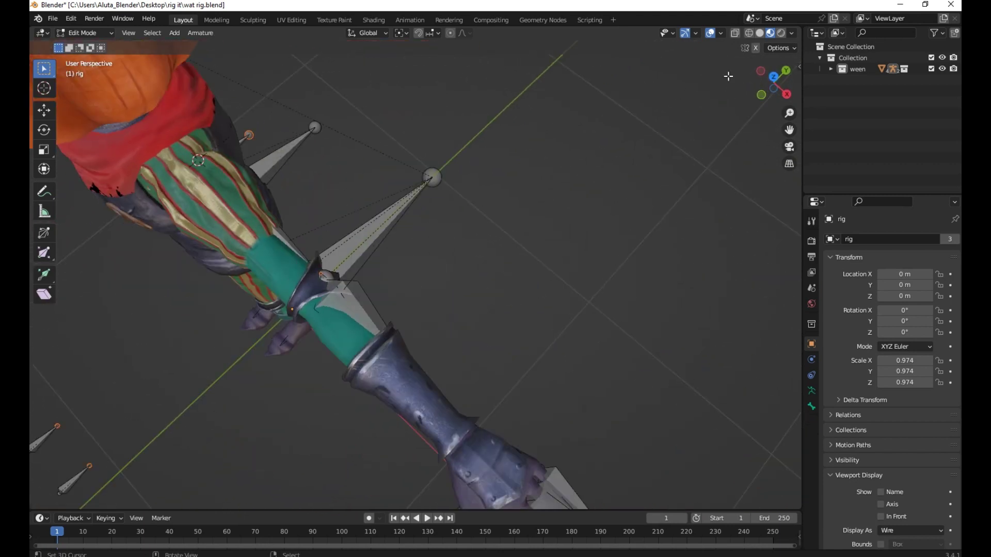
{"action": "left_click", "coordinate": [881, 516]}
{"action": "mouse_move", "coordinate": [544, 389]}
{"action": "middle_mouse_down"}
{"action": "mouse_move", "coordinate": [420, 382]}
{"action": "mouse_move", "coordinate": [392, 356]}
{"action": "mouse_move", "coordinate": [376, 355]}
{"action": "middle_mouse_up"}
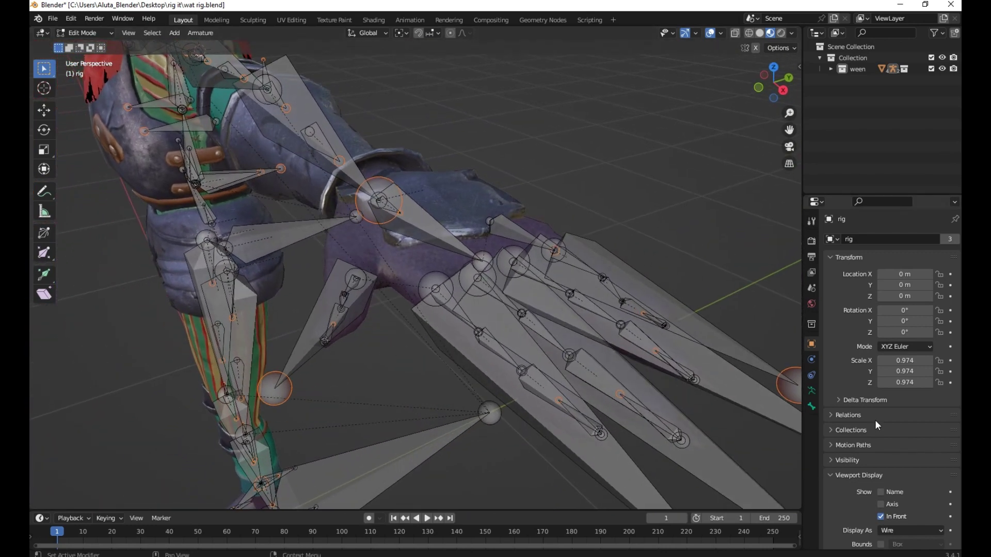
{"action": "left_click", "coordinate": [881, 517]}
{"action": "scroll", "coordinate": [650, 279], "scroll_direction": "down", "scroll_amount": 3}
Check the rig against the character in Solid shading, then return to Object Mode and Material Preview shading.
{"action": "left_click", "coordinate": [759, 33]}
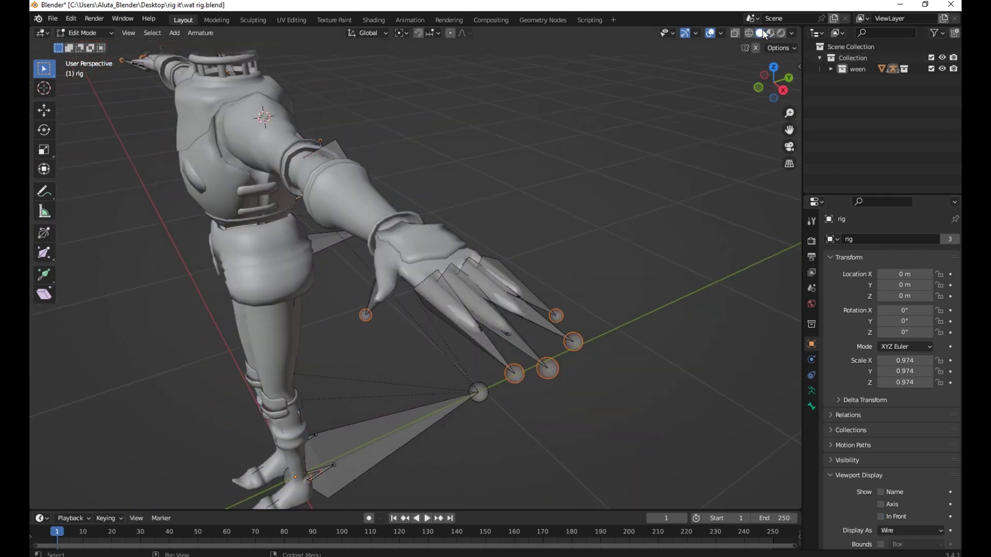
{"action": "key", "text": "Tab"}
{"action": "middle_click_drag", "start_coordinate": [338, 295], "coordinate": [376, 273]}
{"action": "scroll", "coordinate": [404, 207], "scroll_direction": "down", "scroll_amount": 4}
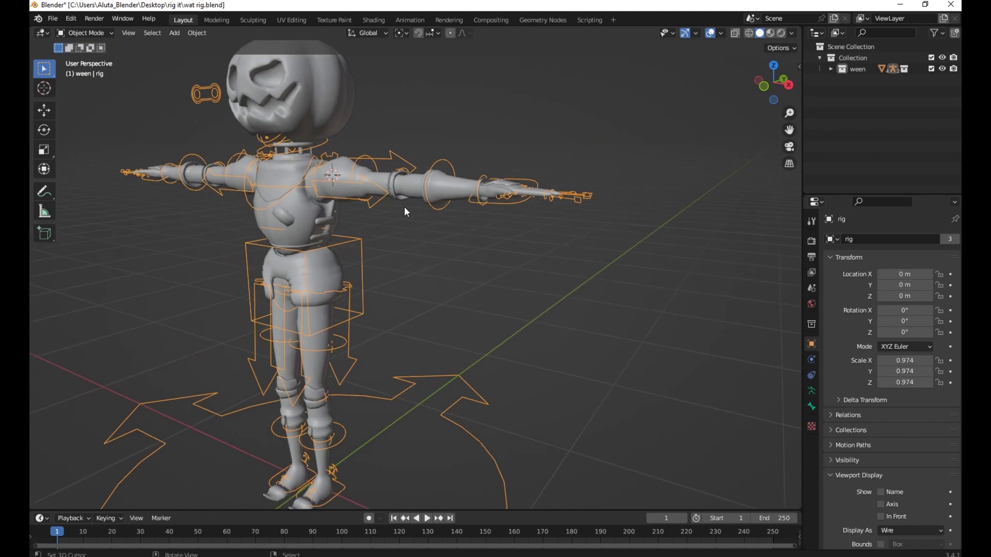
{"action": "left_click", "coordinate": [770, 32]}
Select all character meshes together with the rig and parent them to it with automatic weights.
{"action": "middle_click_drag", "start_coordinate": [602, 129], "coordinate": [505, 384]}
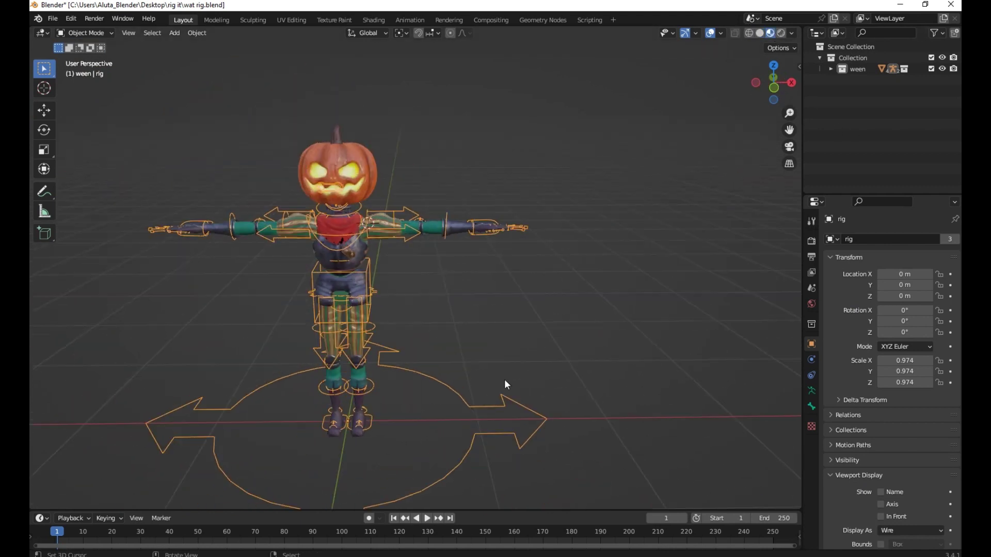
{"action": "scroll", "coordinate": [431, 382], "scroll_direction": "up", "scroll_amount": 3}
{"action": "scroll", "coordinate": [310, 220], "scroll_direction": "up", "scroll_amount": 1}
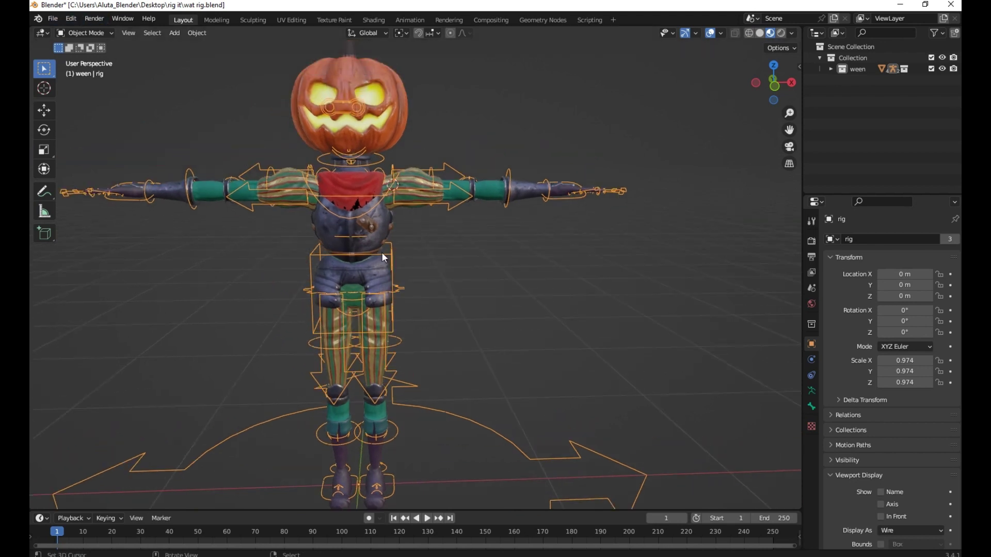
{"action": "key", "text": "a"}
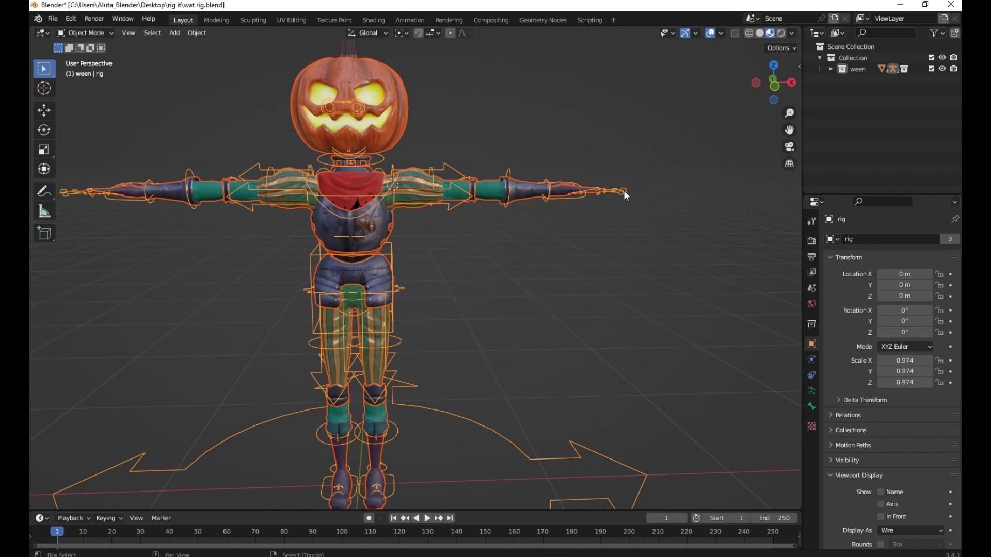
{"action": "key", "text": "ctrl+p"}
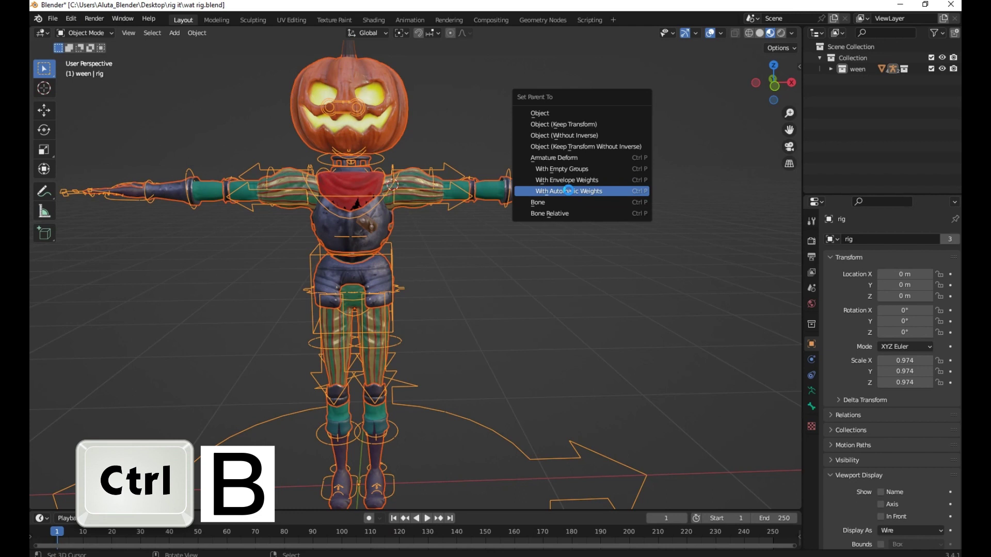
{"action": "left_click", "coordinate": [568, 191]}
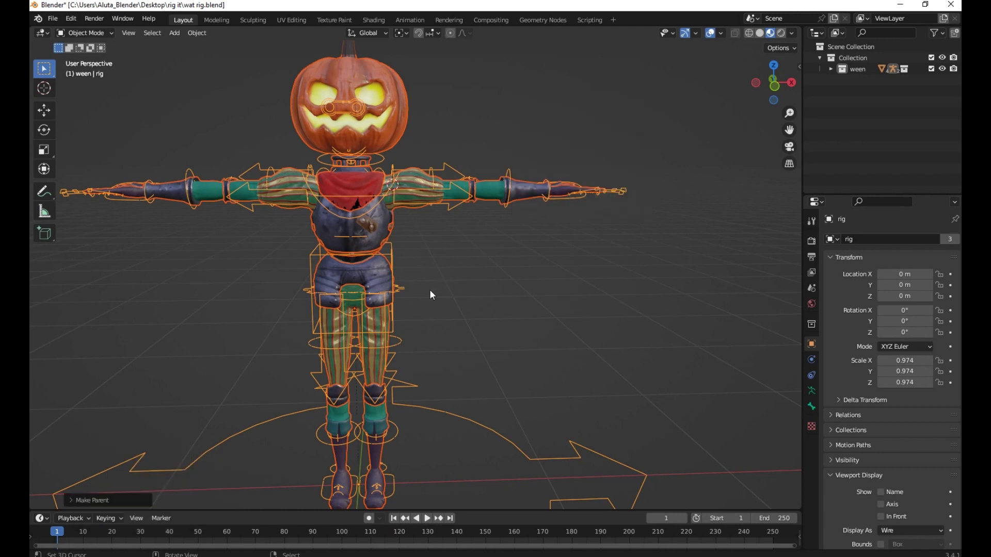
Test the rig in Pose Mode by moving the hand_ik.L and foot_ik.L controls, cancelling each move.
{"action": "left_click", "coordinate": [579, 206]}
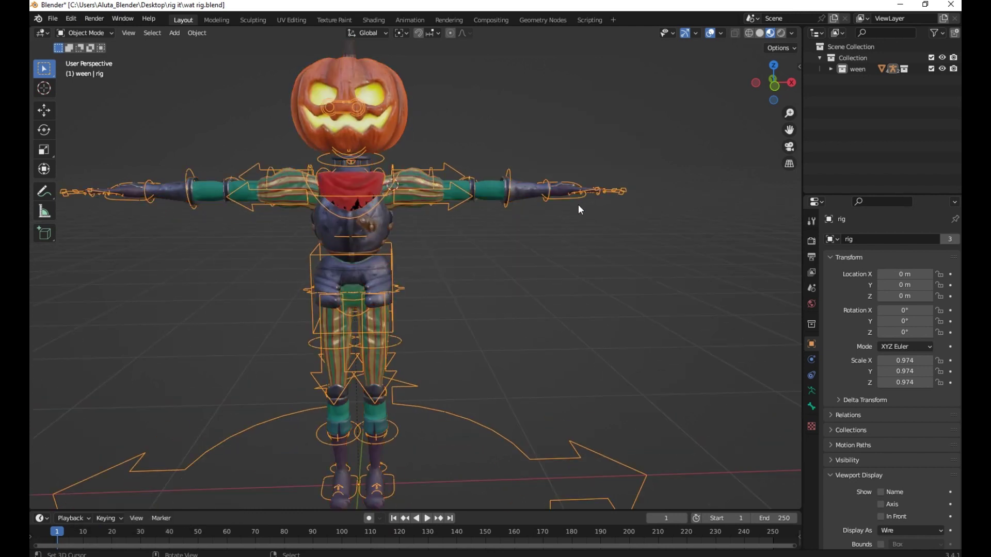
{"action": "left_click", "coordinate": [85, 33]}
{"action": "left_click", "coordinate": [77, 71]}
{"action": "left_click", "coordinate": [569, 208]}
{"action": "key", "text": "g"}
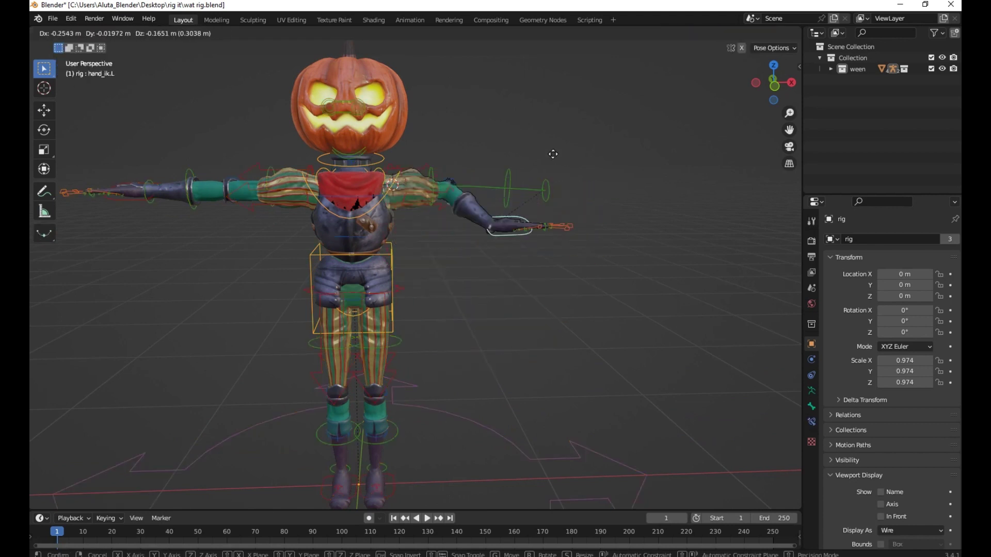
{"action": "key", "text": "Escape"}
{"action": "left_click", "coordinate": [395, 484]}
{"action": "key", "text": "g"}
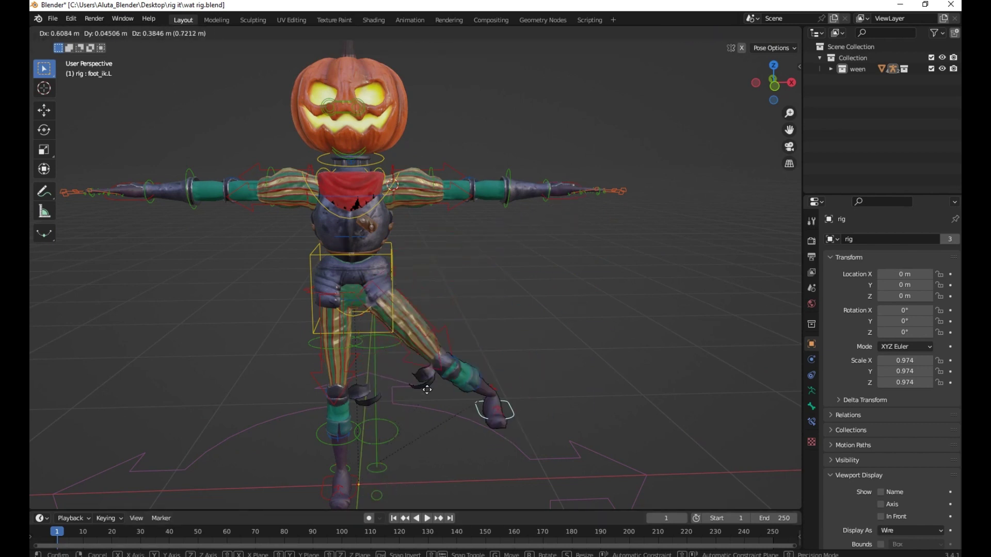
{"action": "key", "text": "Escape"}
Move the hand_ik.L control upward and examine how the shoulder and torso armour deform.
{"action": "scroll", "coordinate": [455, 208], "scroll_direction": "up", "scroll_amount": 5}
{"action": "left_click", "coordinate": [712, 134]}
{"action": "key", "text": "g"}
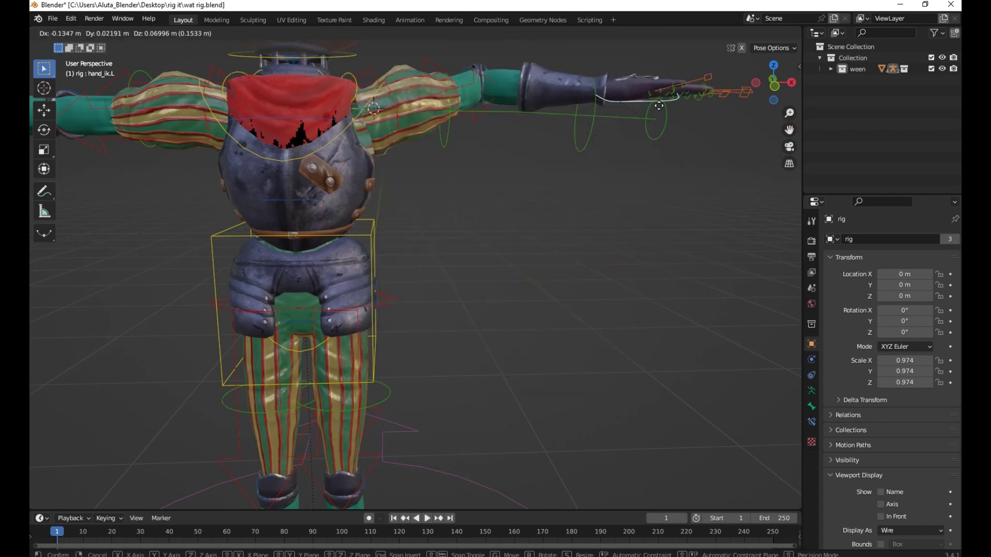
{"action": "left_click", "coordinate": [660, 105]}
{"action": "middle_click_drag", "start_coordinate": [659, 105], "coordinate": [313, 138]}
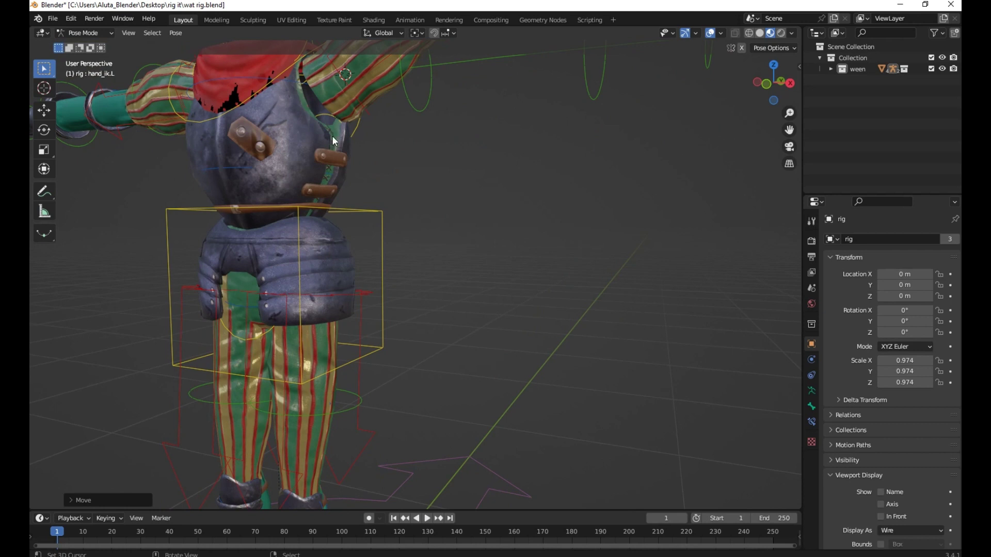
Clear the location of all pose controls and return to Object Mode.
{"action": "left_click", "coordinate": [73, 31]}
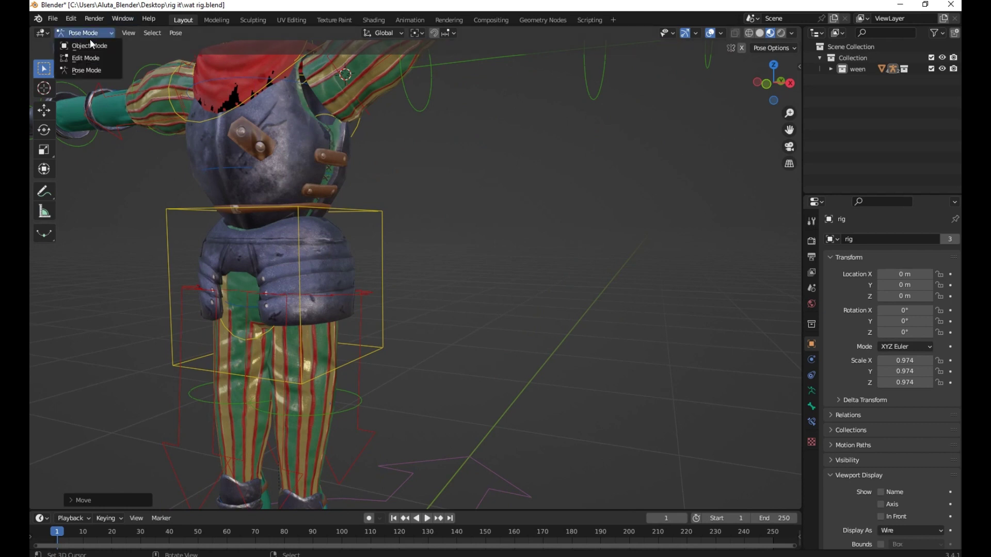
{"action": "key", "text": "a"}
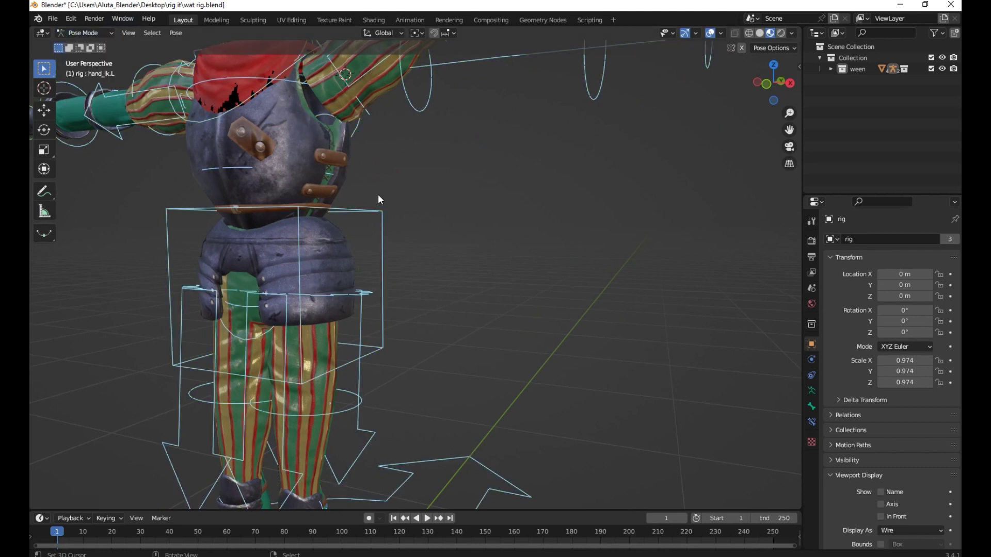
{"action": "key", "text": "alt+g"}
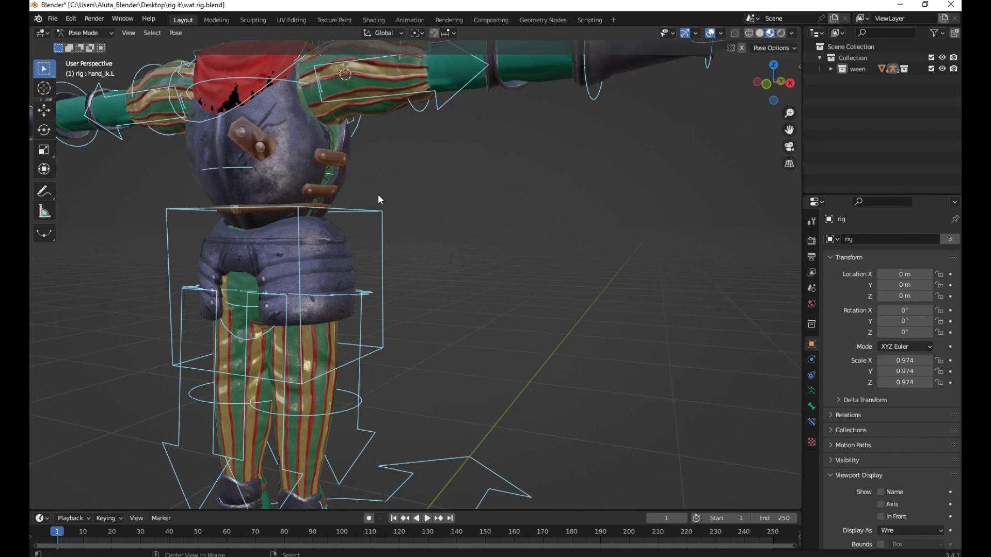
{"action": "key", "text": "KP_1"}
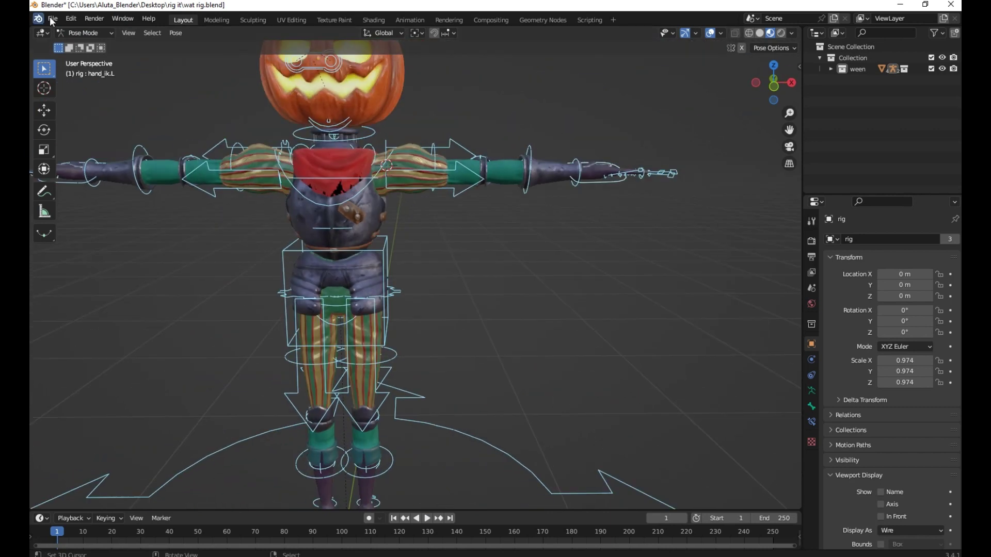
{"action": "left_click", "coordinate": [82, 32]}
{"action": "left_click", "coordinate": [84, 45]}
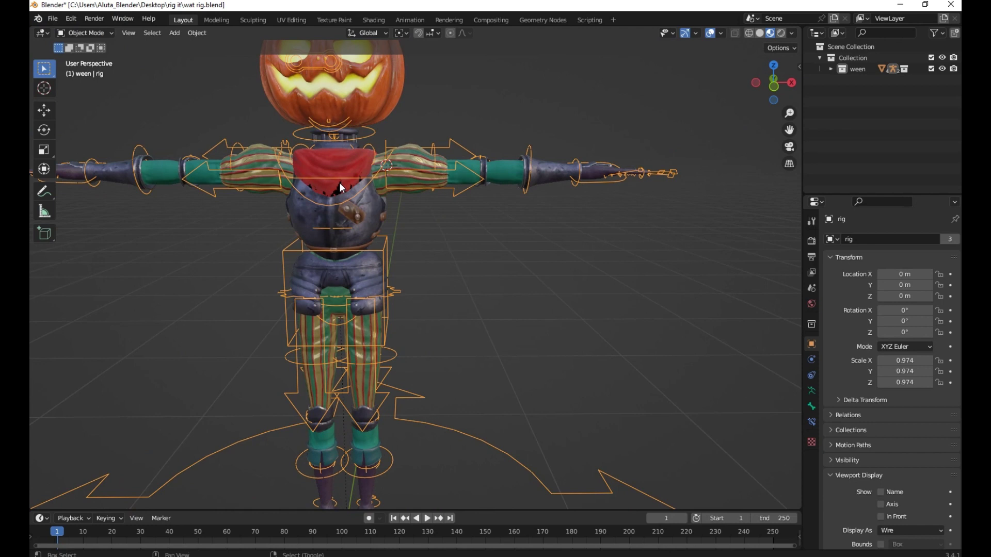
Merge all vertices of the body mesh Object_7 by distance.
{"action": "scroll", "coordinate": [367, 248], "scroll_direction": "up", "scroll_amount": 2}
{"action": "middle_click_drag", "start_coordinate": [395, 318], "coordinate": [401, 201]}
{"action": "left_click", "coordinate": [400, 200]}
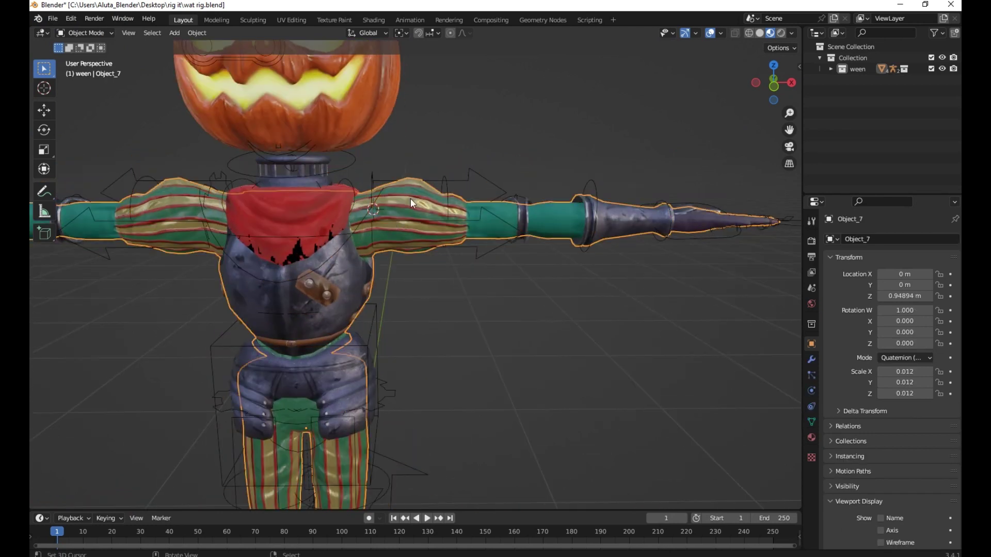
{"action": "key", "text": "Tab"}
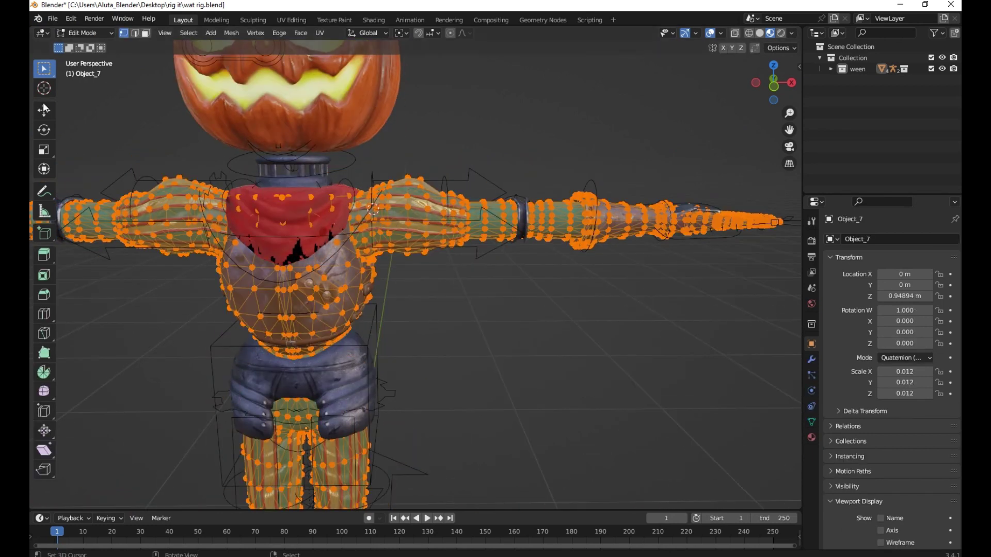
{"action": "left_click", "coordinate": [79, 34]}
{"action": "left_click", "coordinate": [78, 58]}
{"action": "scroll", "coordinate": [371, 310], "scroll_direction": "up", "scroll_amount": 3}
{"action": "mouse_move", "coordinate": [372, 310]}
{"action": "middle_mouse_down"}
{"action": "mouse_move", "coordinate": [359, 289]}
{"action": "mouse_move", "coordinate": [370, 294]}
{"action": "middle_mouse_up"}
{"action": "key", "text": "m"}
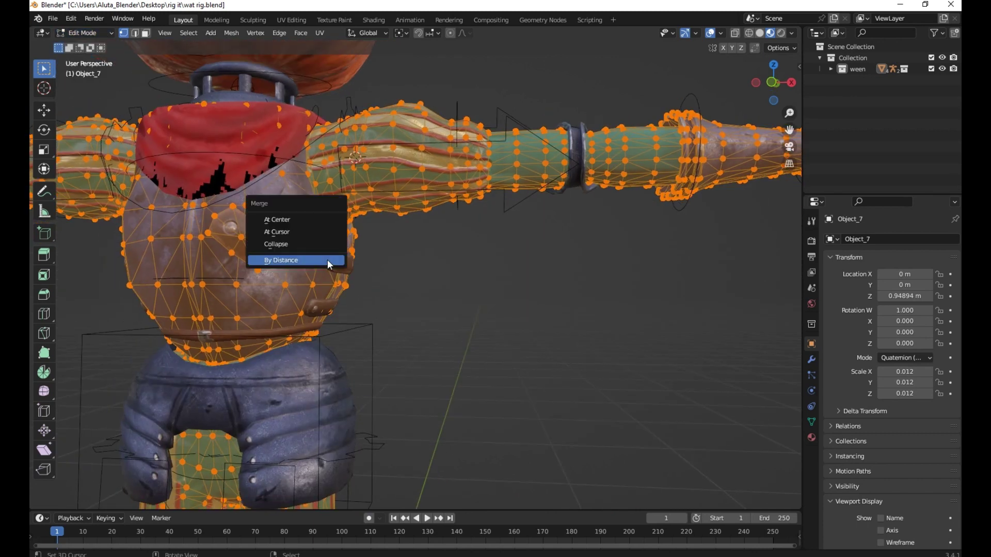
{"action": "left_click", "coordinate": [280, 261]}
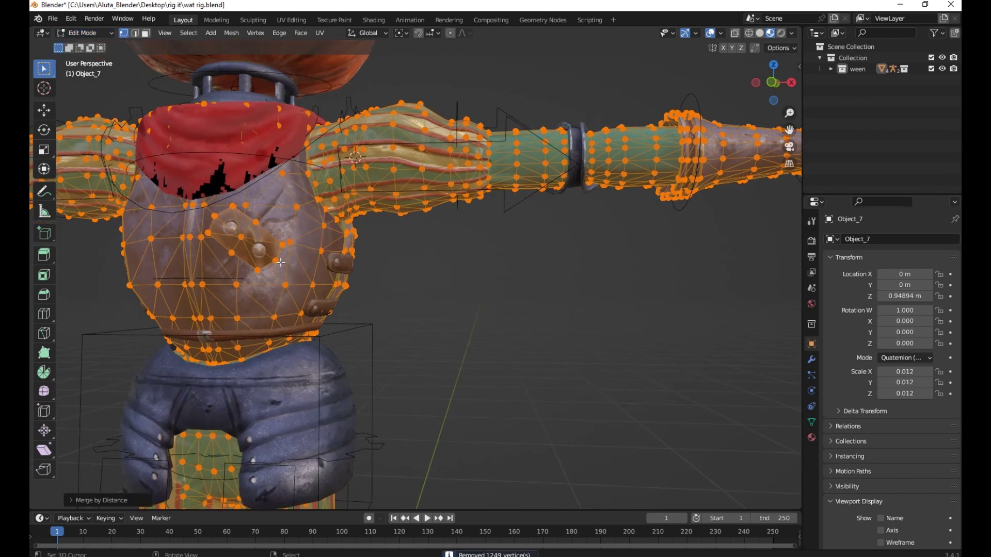
{"action": "key", "text": "Tab"}
Hide the body mesh and merge all vertices of the scarf and hip armour mesh Object_8 by distance.
{"action": "scroll", "coordinate": [311, 306], "scroll_direction": "down", "scroll_amount": 2}
{"action": "key", "text": "h"}
{"action": "left_click", "coordinate": [315, 181]}
{"action": "key", "text": "Tab"}
{"action": "key", "text": "alt+a"}
{"action": "key", "text": "a"}
{"action": "key", "text": "m"}
{"action": "left_click", "coordinate": [312, 174]}
{"action": "key", "text": "Tab"}
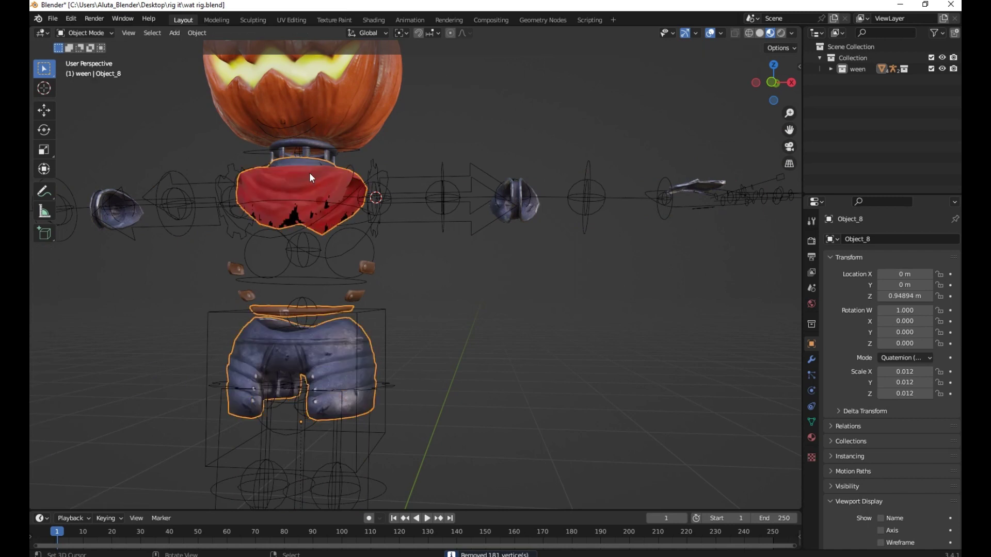
Merge all vertices of the pumpkin head mesh Object_10 by distance.
{"action": "middle_click_drag", "start_coordinate": [326, 158], "coordinate": [312, 172]}
{"action": "left_click", "coordinate": [306, 159]}
{"action": "key", "text": "Tab"}
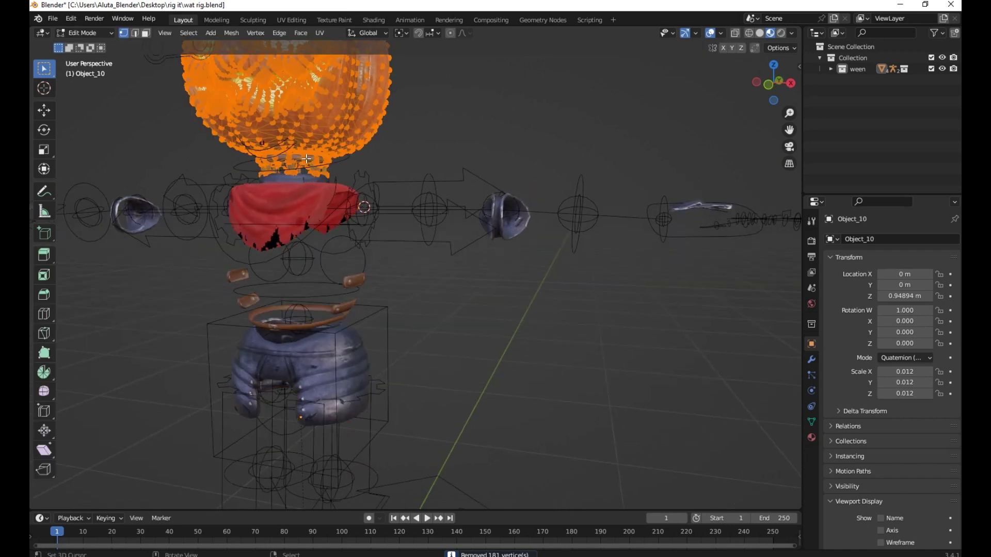
{"action": "key", "text": "m"}
{"action": "left_click", "coordinate": [305, 158]}
{"action": "key", "text": "Tab"}
Merge the vertices of the knee and elbow armour mesh Object_9 by distance and reveal all hidden objects.
{"action": "scroll", "coordinate": [325, 289], "scroll_direction": "down", "scroll_amount": 5}
{"action": "middle_click_drag", "start_coordinate": [335, 361], "coordinate": [334, 361]}
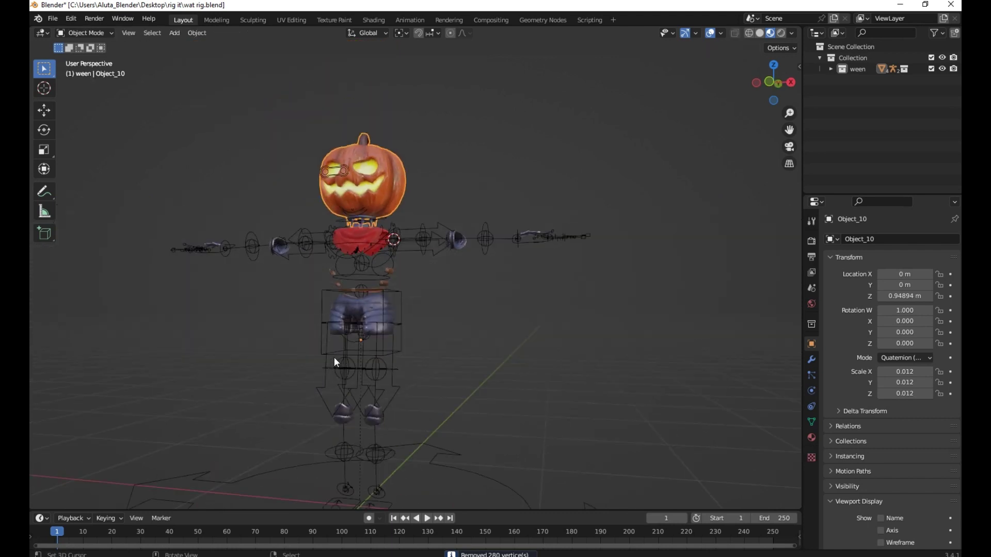
{"action": "key", "text": "a"}
{"action": "left_click", "coordinate": [374, 419]}
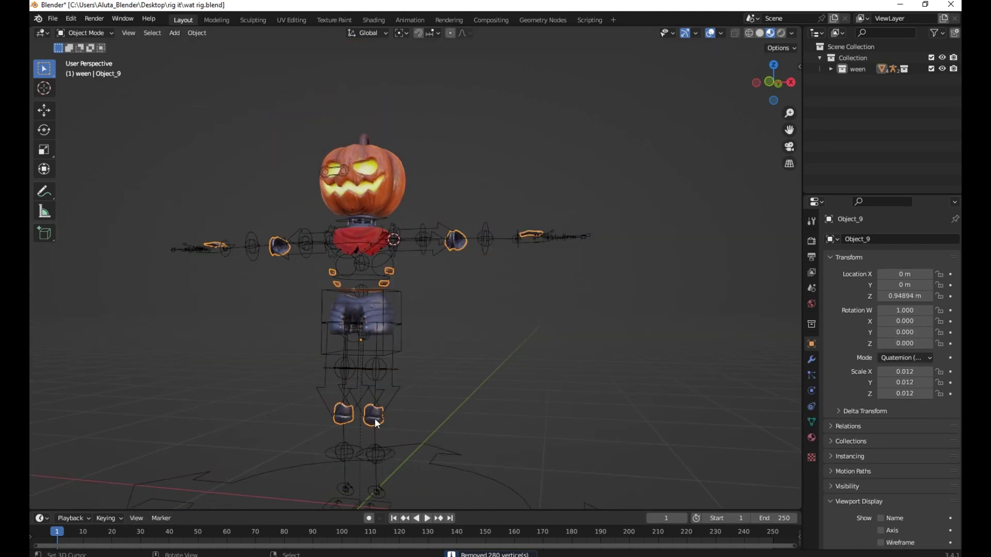
{"action": "key", "text": "Tab"}
{"action": "key", "text": "m"}
{"action": "left_click", "coordinate": [374, 418]}
{"action": "key", "text": "Tab"}
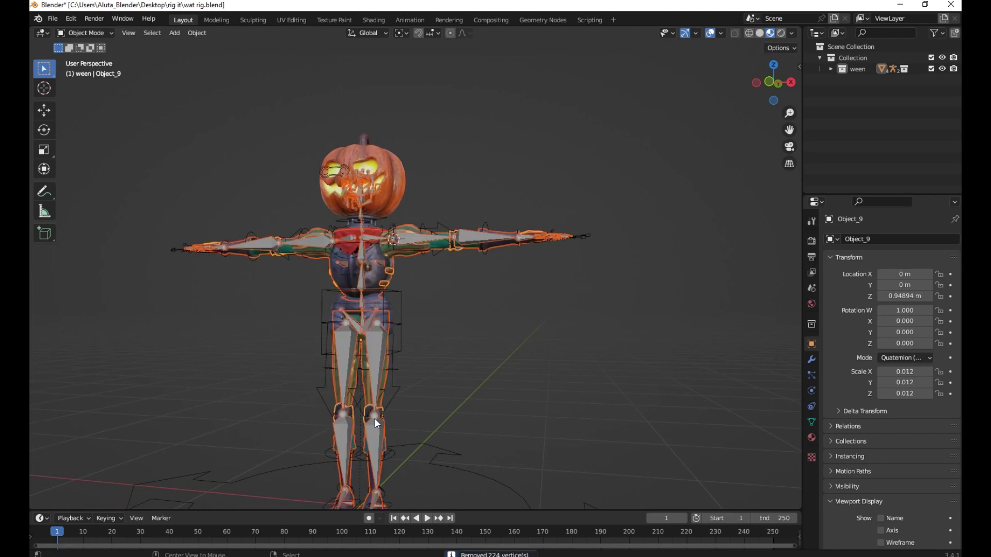
{"action": "scroll", "coordinate": [374, 419], "scroll_direction": "up", "scroll_amount": 5}
{"action": "middle_click_drag", "start_coordinate": [386, 376], "coordinate": [433, 233]}
{"action": "scroll", "coordinate": [311, 249], "scroll_direction": "down", "scroll_amount": 2}
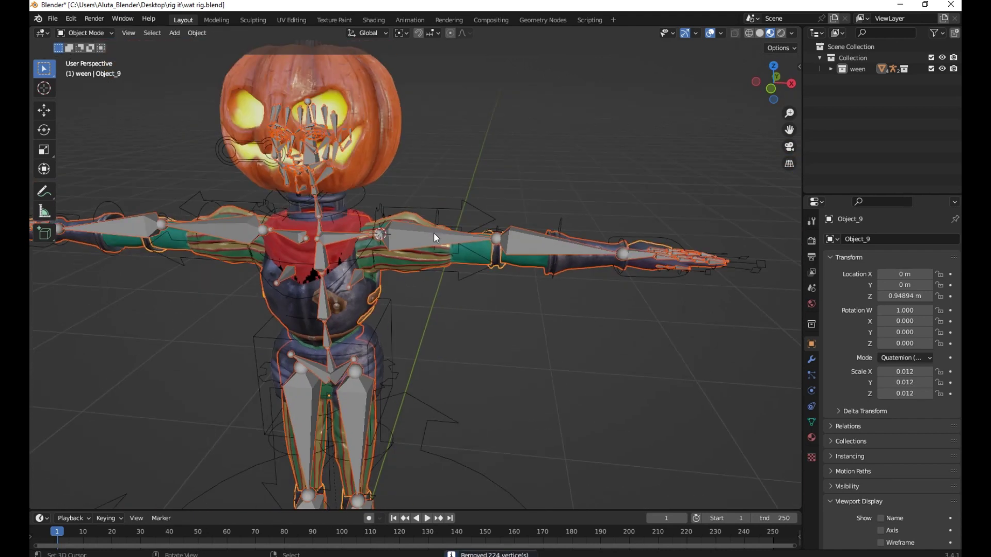
Hide the metarig and parent all the character meshes to the generated rig with automatic weights.
{"action": "right_click", "coordinate": [428, 232]}
{"action": "key", "text": "h"}
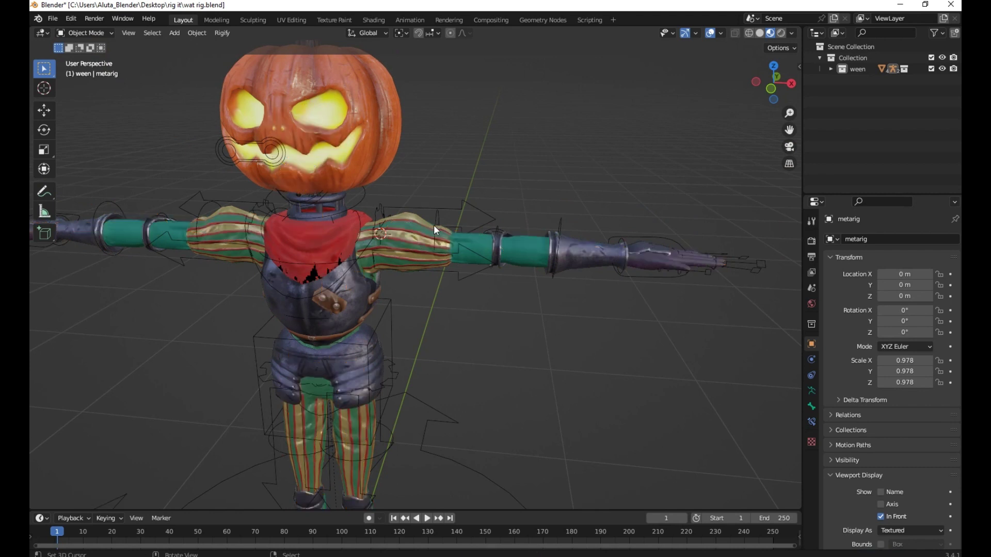
{"action": "left_click", "coordinate": [397, 225]}
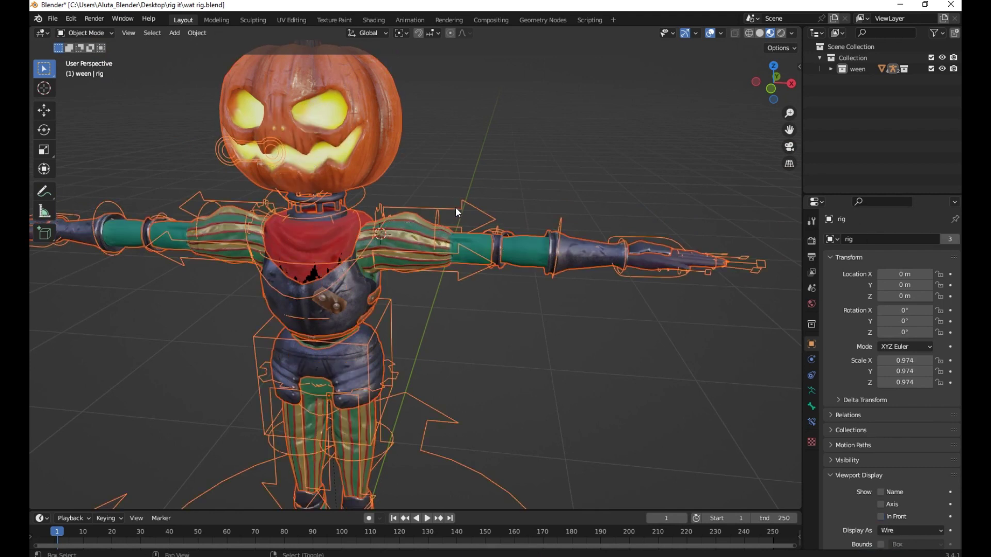
{"action": "key", "text": "ctrl+p"}
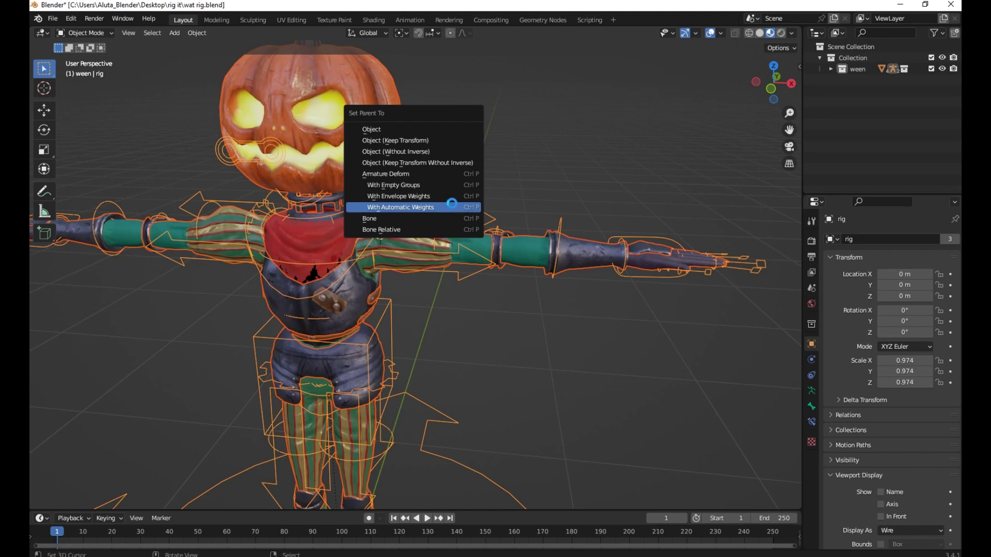
Put the generated rig in Pose Mode and test the left arm's deformation with a trial move of hand_ik.L.
{"action": "left_click", "coordinate": [627, 274]}
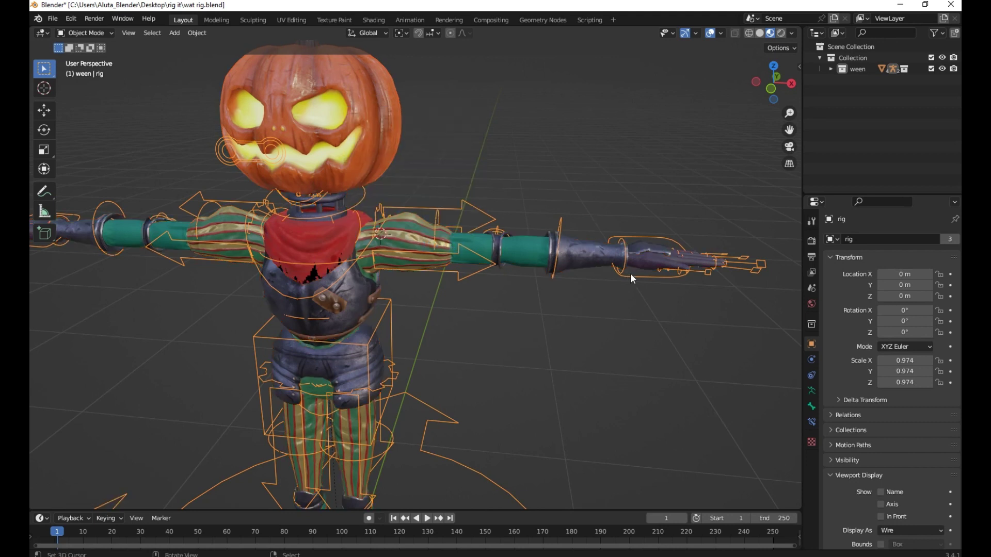
{"action": "left_click", "coordinate": [84, 33]}
{"action": "left_click", "coordinate": [80, 71]}
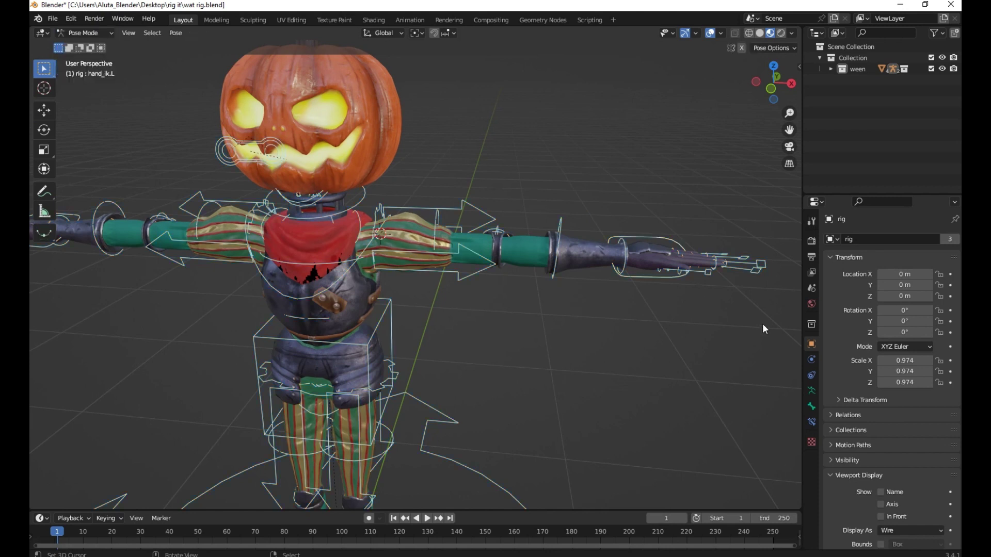
{"action": "left_click", "coordinate": [627, 274]}
{"action": "key", "text": "g"}
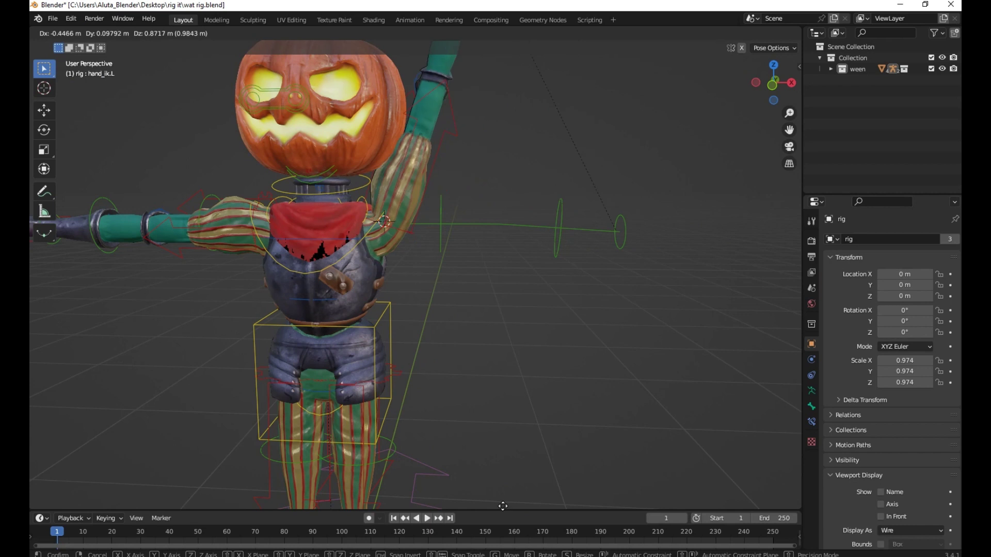
{"action": "key", "text": "Escape"}
Test the deformation of both legs with trial moves of foot_ik.L and foot_ik.R, cancelling each one.
{"action": "scroll", "coordinate": [388, 498], "scroll_direction": "down", "scroll_amount": 4}
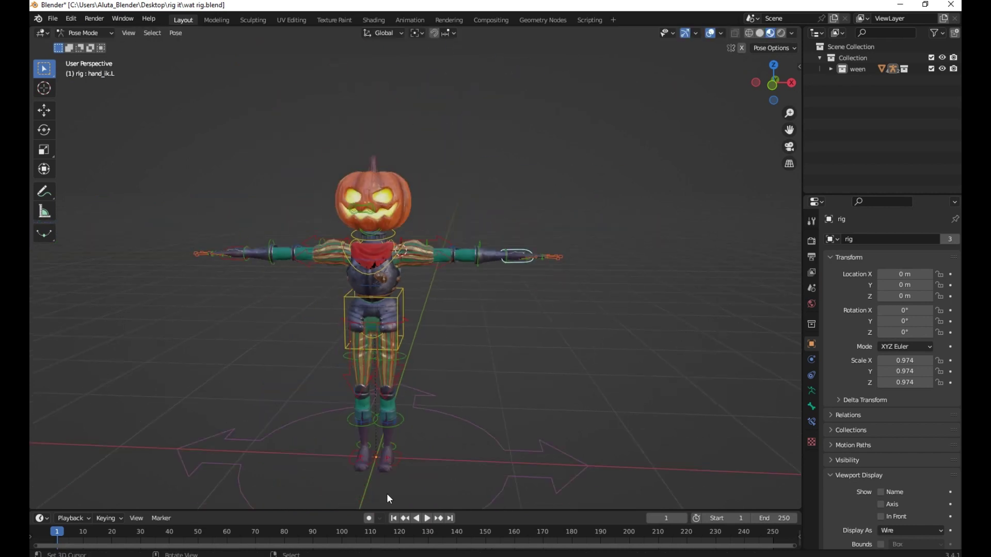
{"action": "left_click", "coordinate": [400, 461]}
{"action": "key", "text": "g"}
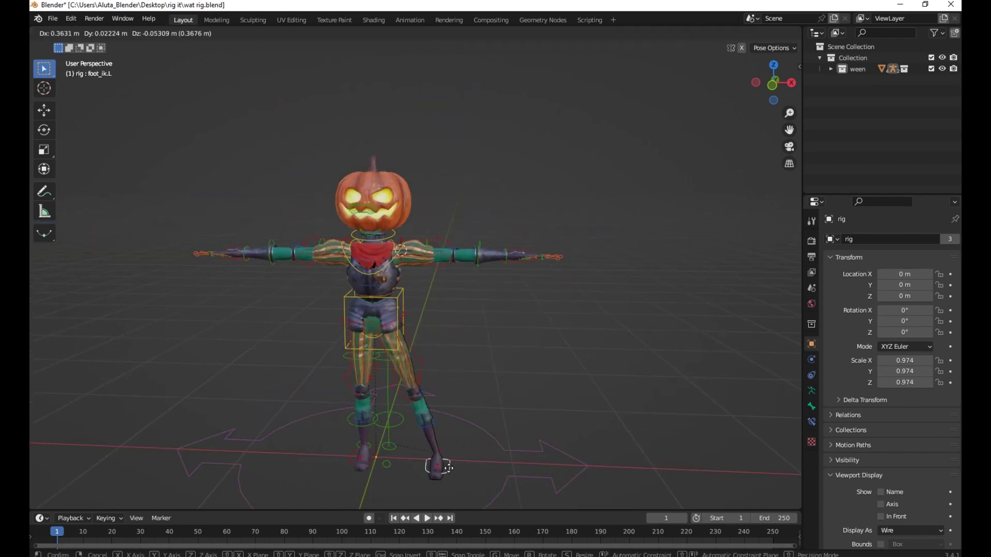
{"action": "key", "text": "Escape"}
{"action": "left_click", "coordinate": [372, 458]}
{"action": "key", "text": "g"}
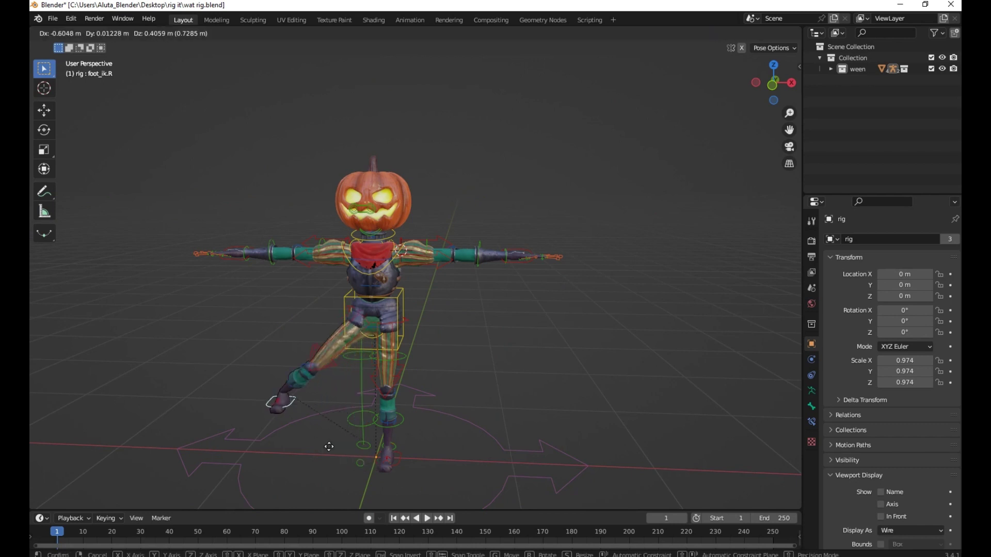
{"action": "key", "text": "Escape"}
Test the head and upper body deformation with trial rotations of the neck and chest controls, cancelling each one.
{"action": "scroll", "coordinate": [403, 223], "scroll_direction": "up", "scroll_amount": 3}
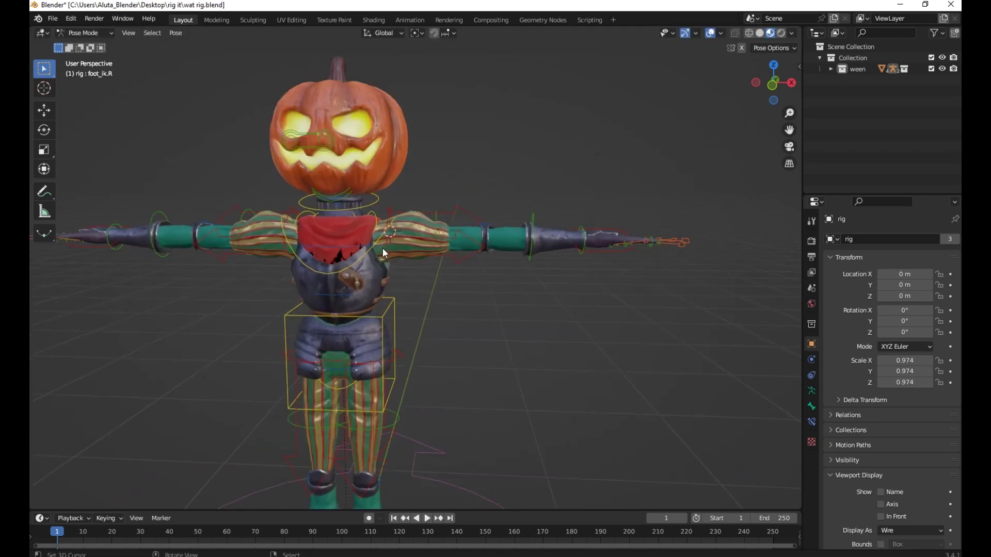
{"action": "left_click", "coordinate": [369, 209]}
{"action": "key", "text": "r"}
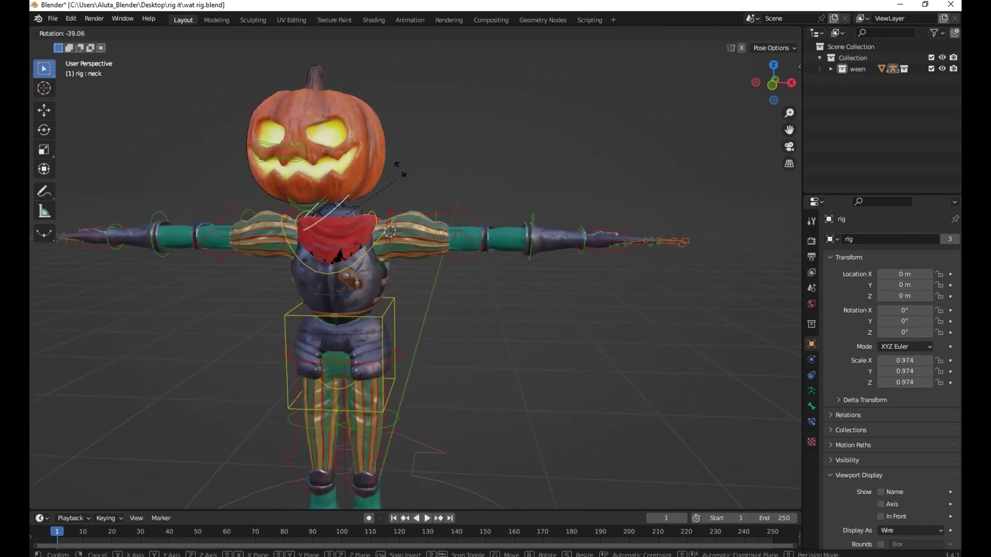
{"action": "right_click", "coordinate": [407, 207]}
{"action": "left_click", "coordinate": [371, 250]}
{"action": "key", "text": "r"}
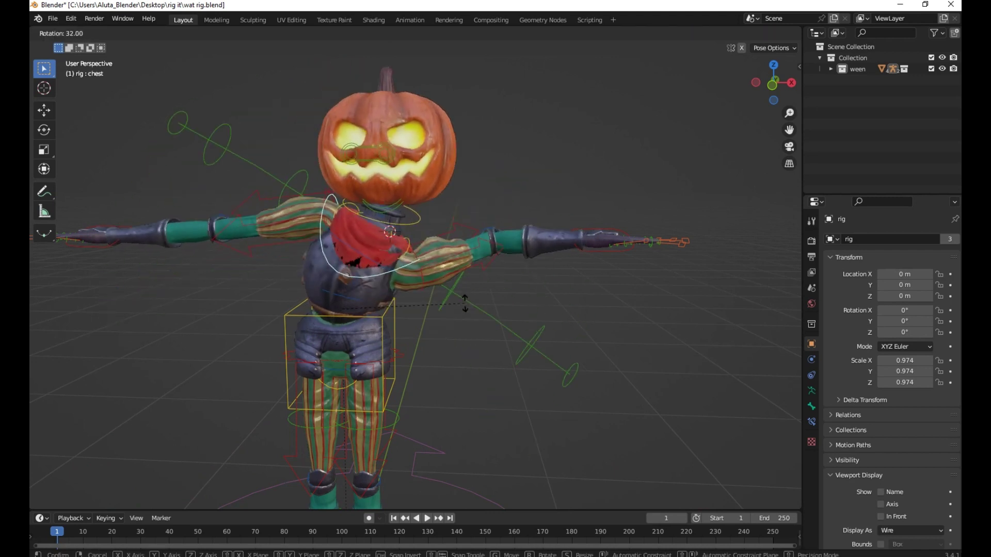
{"action": "key", "text": "Escape"}
Trial-move the torso control from several viewing angles to look for mesh pieces that do not follow the body, cancelling each move.
{"action": "left_click", "coordinate": [379, 326]}
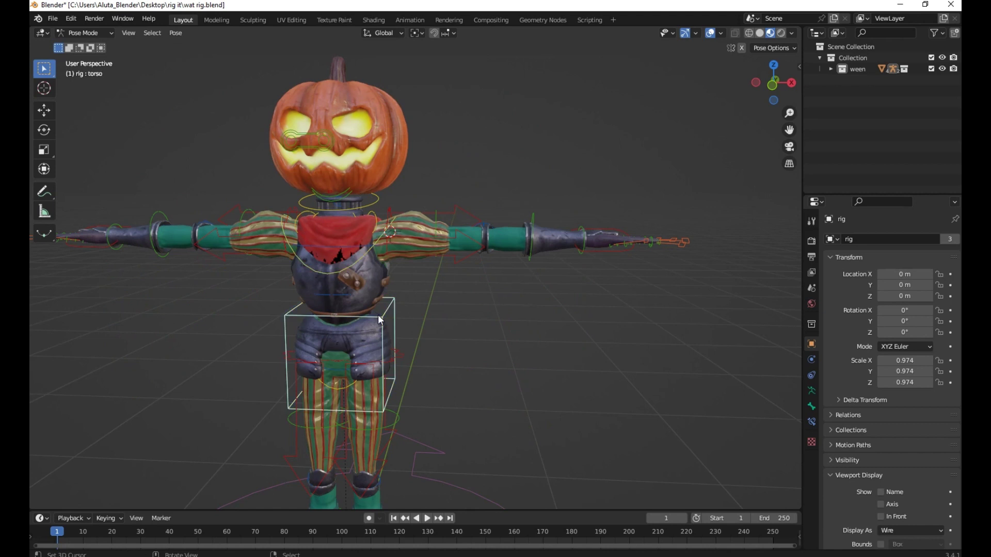
{"action": "middle_click_drag", "start_coordinate": [378, 314], "coordinate": [408, 320]}
{"action": "key", "text": "g"}
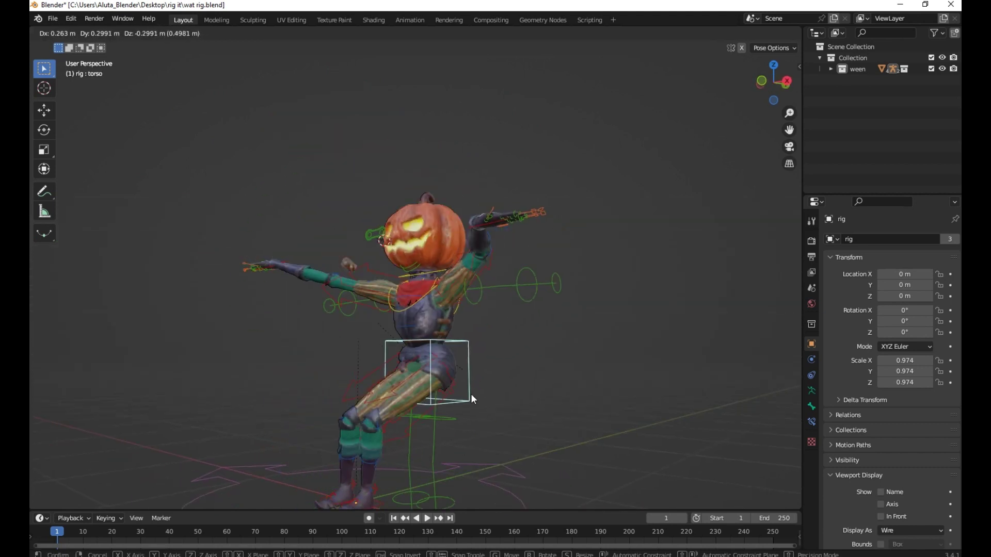
{"action": "right_click", "coordinate": [470, 394]}
{"action": "scroll", "coordinate": [438, 371], "scroll_direction": "down", "scroll_amount": 3}
{"action": "middle_click_drag", "start_coordinate": [429, 367], "coordinate": [454, 338]}
{"action": "key", "text": "g"}
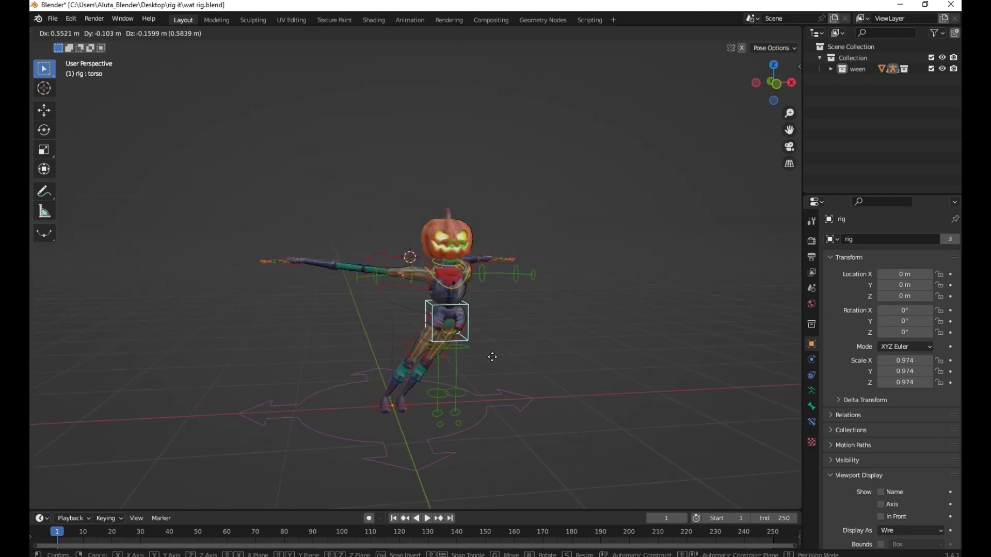
{"action": "right_click", "coordinate": [441, 323]}
{"action": "scroll", "coordinate": [443, 316], "scroll_direction": "up", "scroll_amount": 6}
{"action": "middle_click_drag", "start_coordinate": [405, 287], "coordinate": [451, 283]}
{"action": "key", "text": "g"}
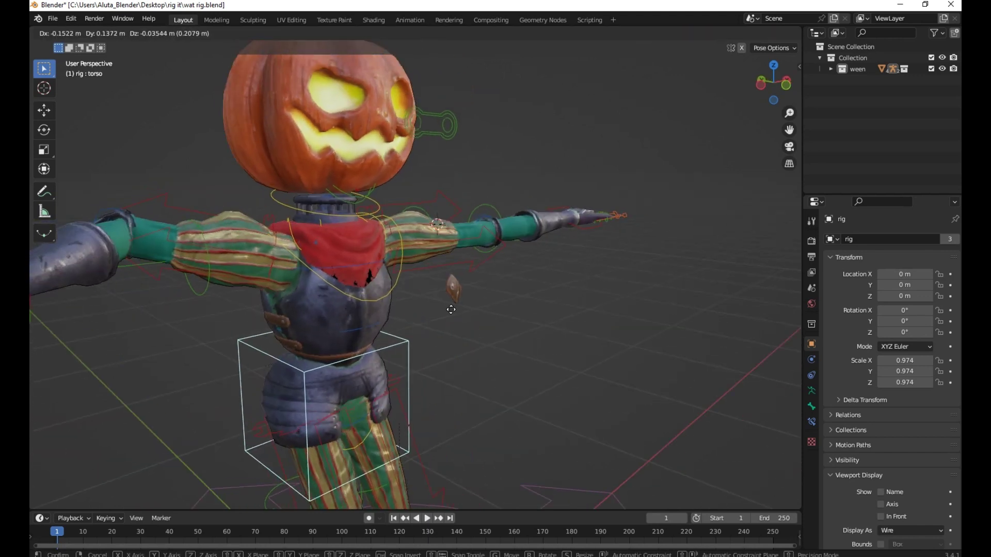
{"action": "key", "text": "Escape"}
Return to Object Mode, select the body mesh Object_7 and examine the riveted leather patch on its chest.
{"action": "left_click", "coordinate": [452, 295]}
{"action": "left_click", "coordinate": [83, 32]}
{"action": "left_click", "coordinate": [77, 56]}
{"action": "left_click", "coordinate": [68, 34]}
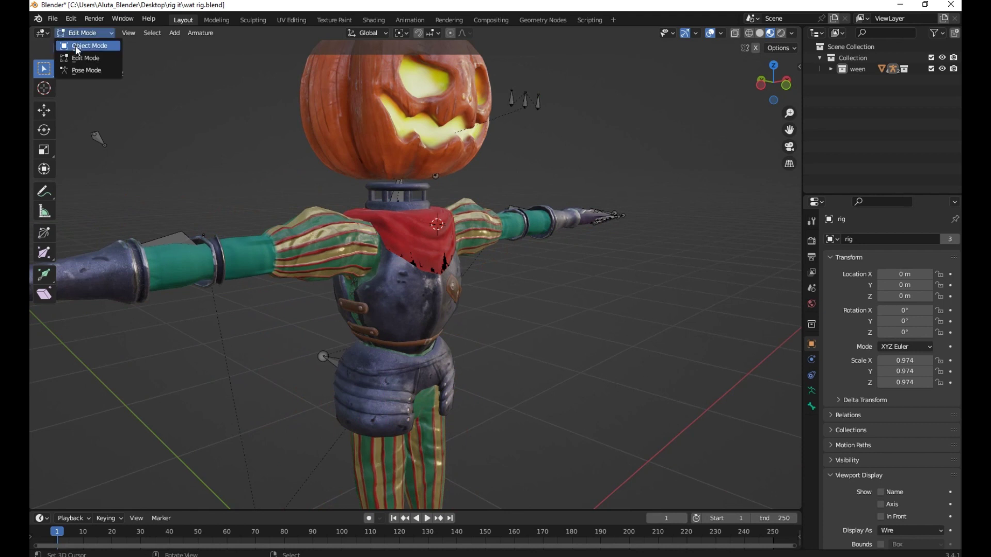
{"action": "left_click", "coordinate": [78, 43]}
{"action": "left_click", "coordinate": [443, 296]}
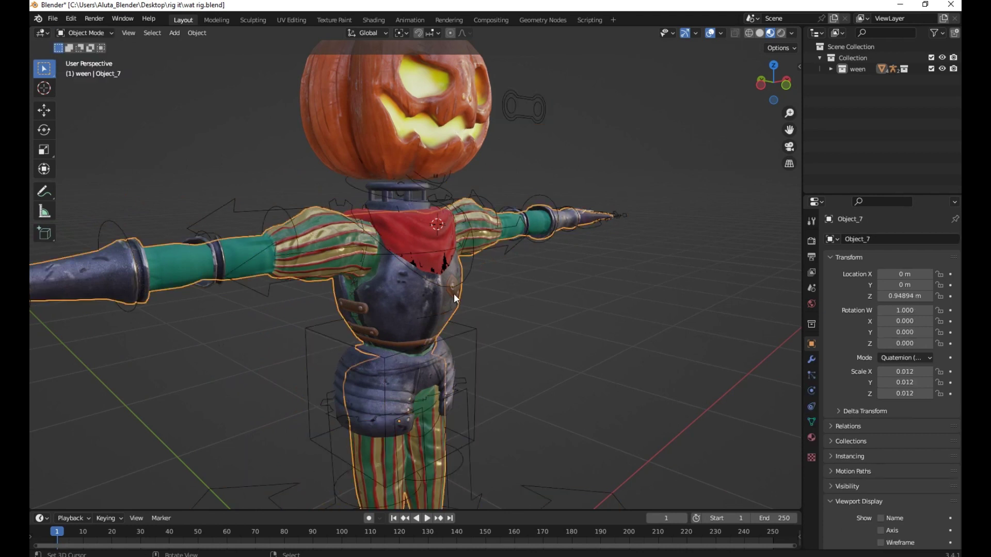
{"action": "scroll", "coordinate": [480, 288], "scroll_direction": "up", "scroll_amount": 6}
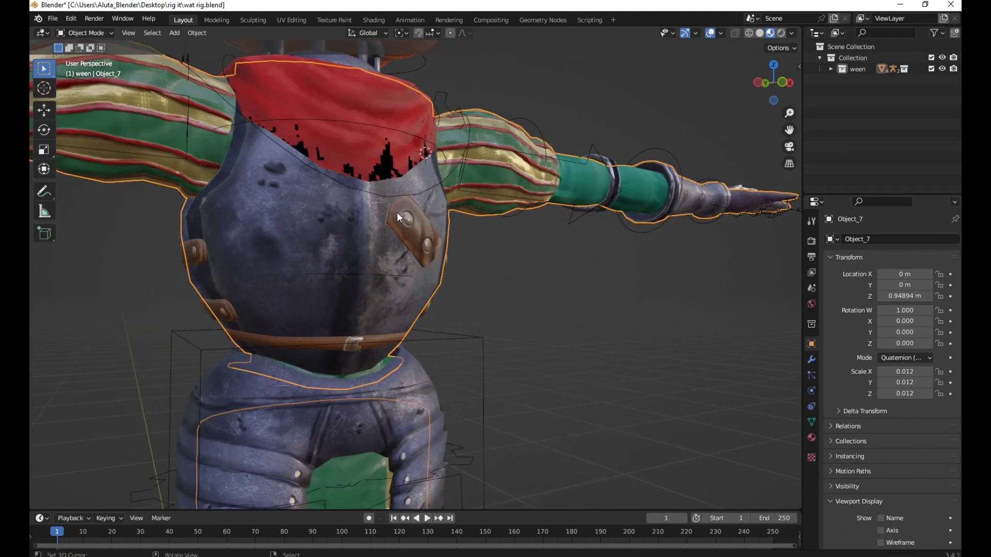
{"action": "mouse_move", "coordinate": [386, 305]}
{"action": "middle_mouse_down"}
{"action": "mouse_move", "coordinate": [326, 270]}
{"action": "mouse_move", "coordinate": [381, 295]}
{"action": "middle_mouse_up"}
Return the rig to Pose Mode and check the chest patch with another cancelled trial move of the torso control.
{"action": "left_click", "coordinate": [743, 217]}
{"action": "left_click", "coordinate": [83, 33]}
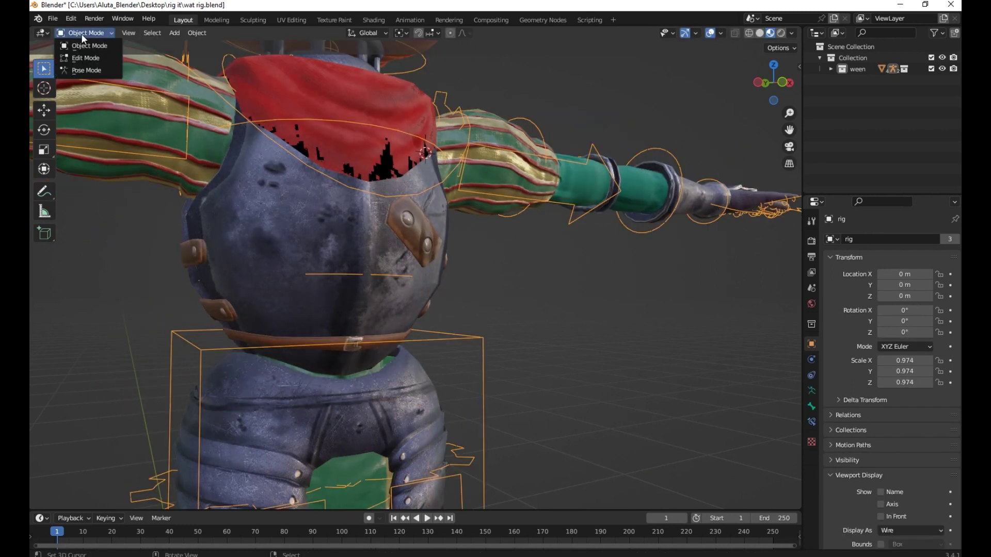
{"action": "left_click", "coordinate": [77, 69]}
{"action": "left_click", "coordinate": [398, 333]}
{"action": "key", "text": "g"}
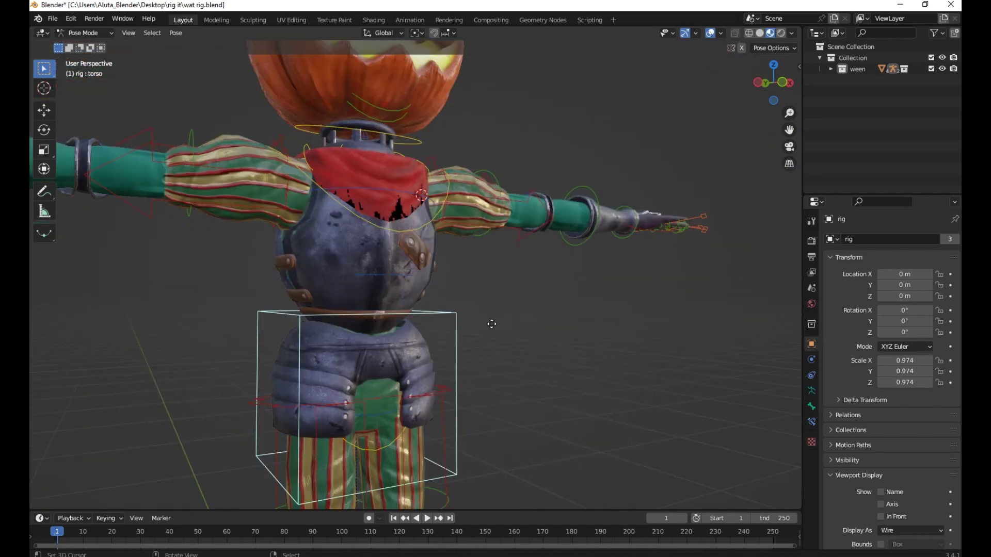
{"action": "right_click", "coordinate": [460, 276]}
Enter Edit Mode on the body mesh Object_7 and select all linked vertices of the riveted leather patch on the chest.
{"action": "left_click", "coordinate": [71, 34]}
{"action": "left_click", "coordinate": [75, 46]}
{"action": "left_click", "coordinate": [361, 245]}
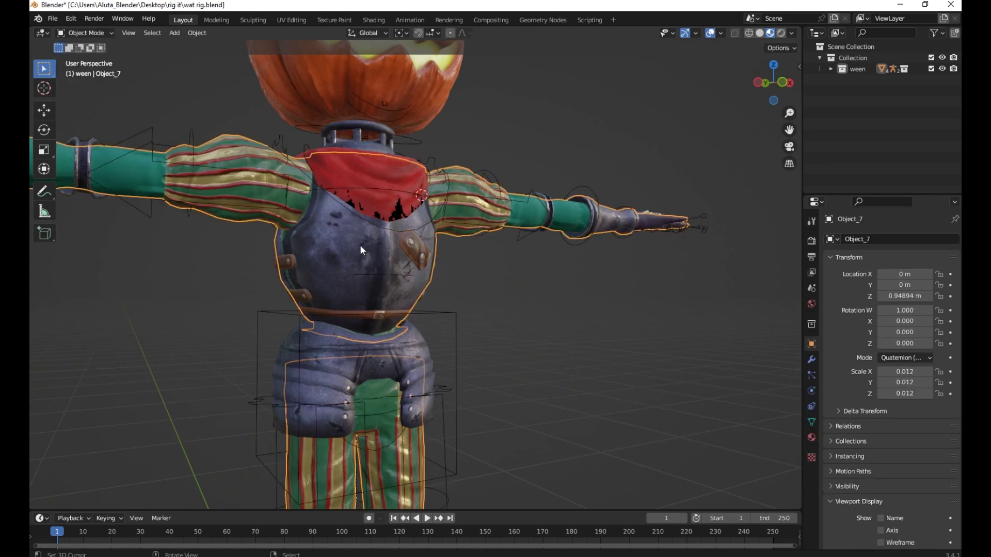
{"action": "key", "text": "Tab"}
{"action": "scroll", "coordinate": [459, 282], "scroll_direction": "up", "scroll_amount": 5}
{"action": "left_click", "coordinate": [263, 232]}
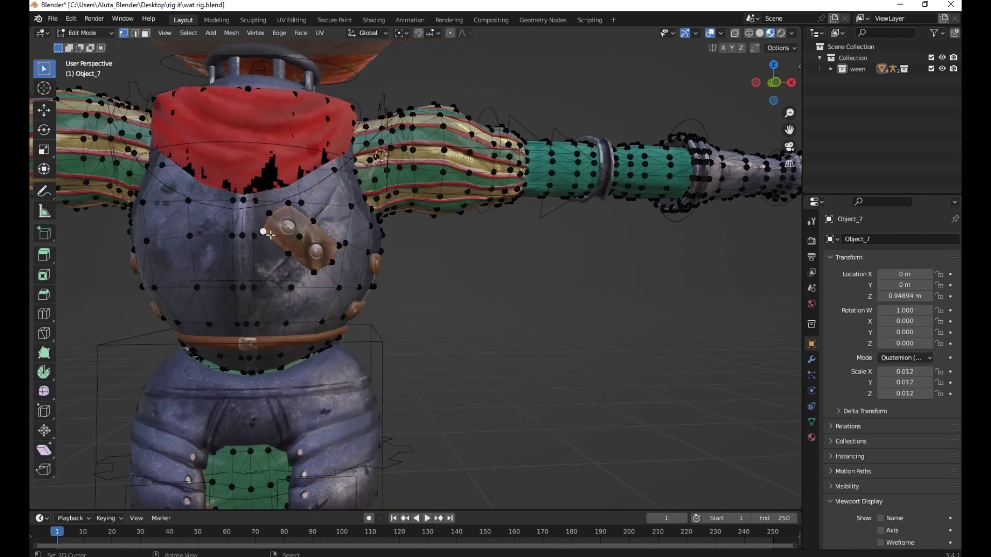
{"action": "key", "text": "l"}
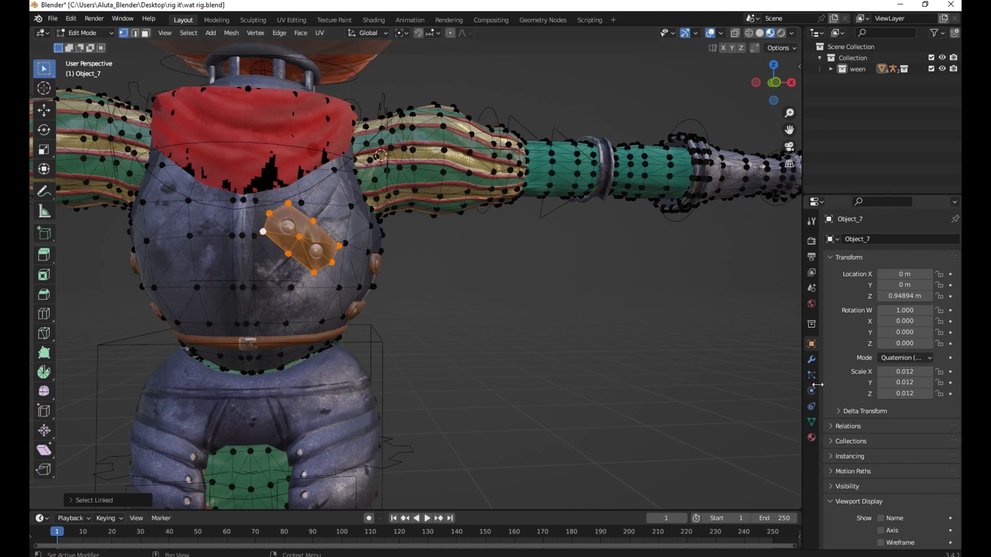
Show the vertex groups of the body mesh and switch it to Weight Paint mode.
{"action": "left_click", "coordinate": [811, 423]}
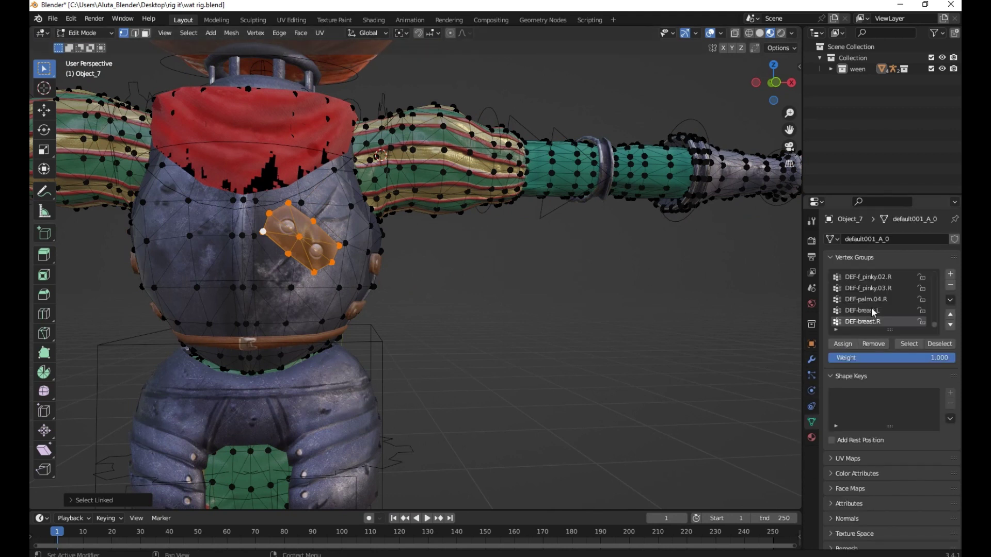
{"action": "scroll", "coordinate": [873, 313], "scroll_direction": "up", "scroll_amount": 14}
{"action": "middle_click_drag", "start_coordinate": [254, 131], "coordinate": [263, 131]}
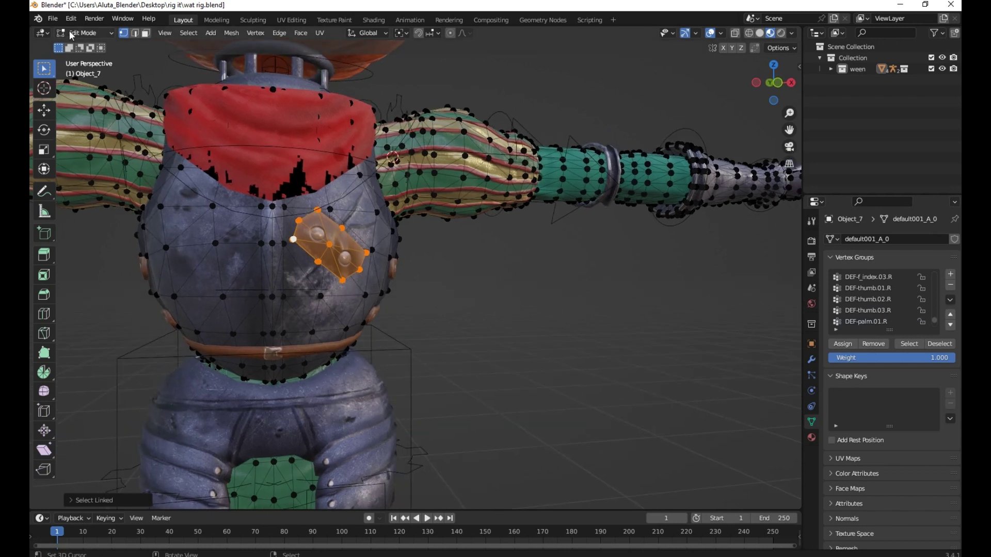
{"action": "left_click", "coordinate": [72, 33]}
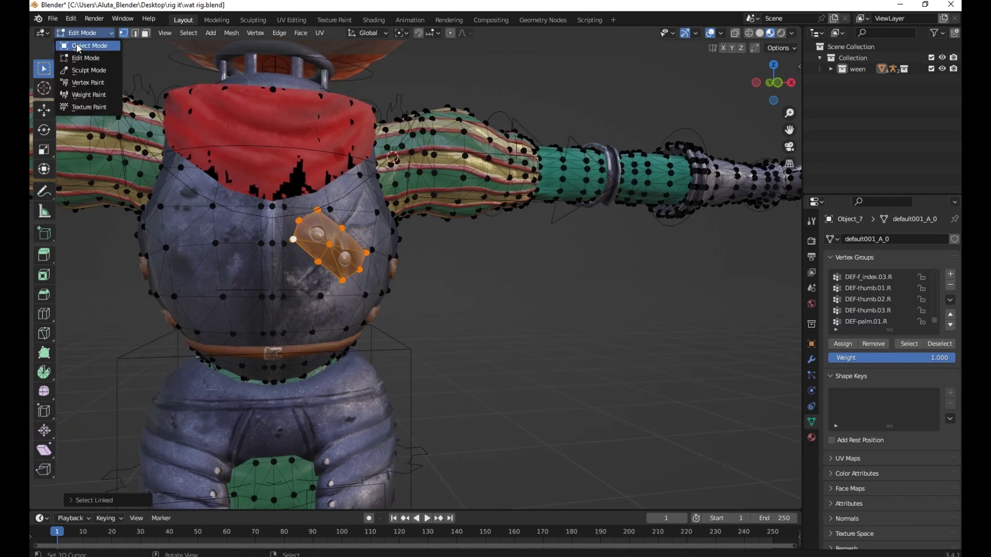
{"action": "left_click", "coordinate": [86, 94]}
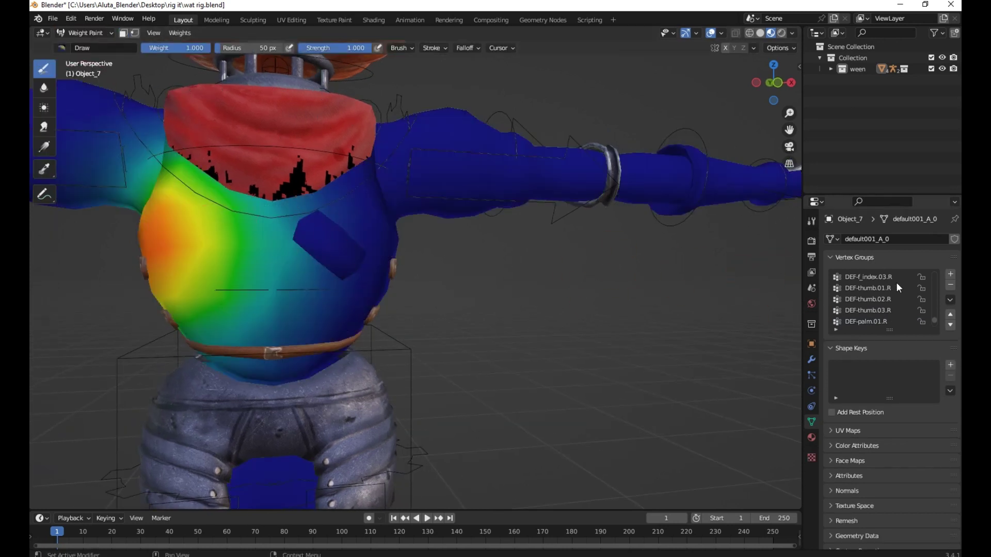
Go through the body mesh's vertex groups, examining how each one's weights cover the chest and its leather patch.
{"action": "scroll", "coordinate": [895, 283], "scroll_direction": "down", "scroll_amount": 5}
{"action": "left_click", "coordinate": [872, 277]}
{"action": "left_click_drag", "start_coordinate": [931, 321], "coordinate": [934, 269]}
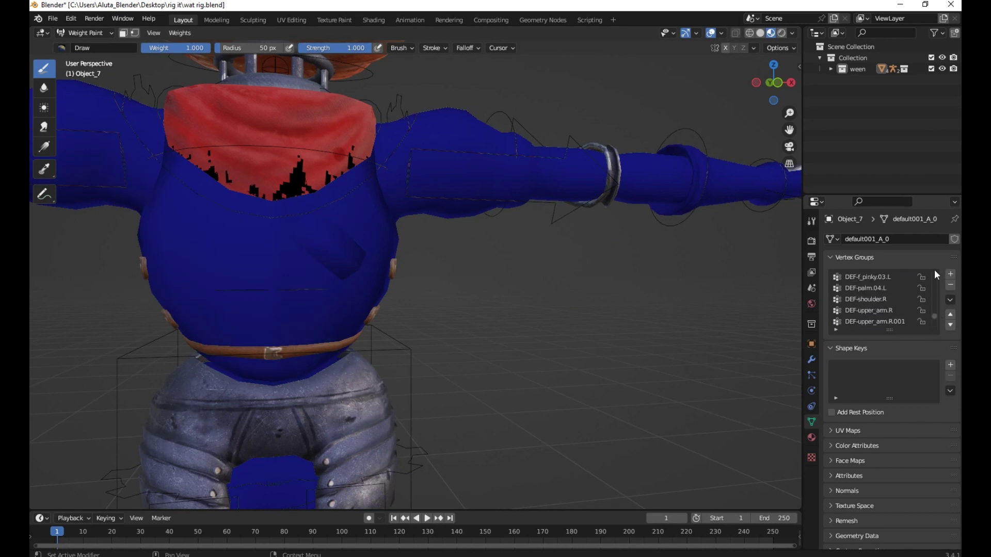
{"action": "left_click", "coordinate": [872, 277]}
{"action": "key", "text": "Down"}
{"action": "key", "text": "Down"}
{"action": "key", "text": "Down"}
{"action": "key", "text": "Down"}
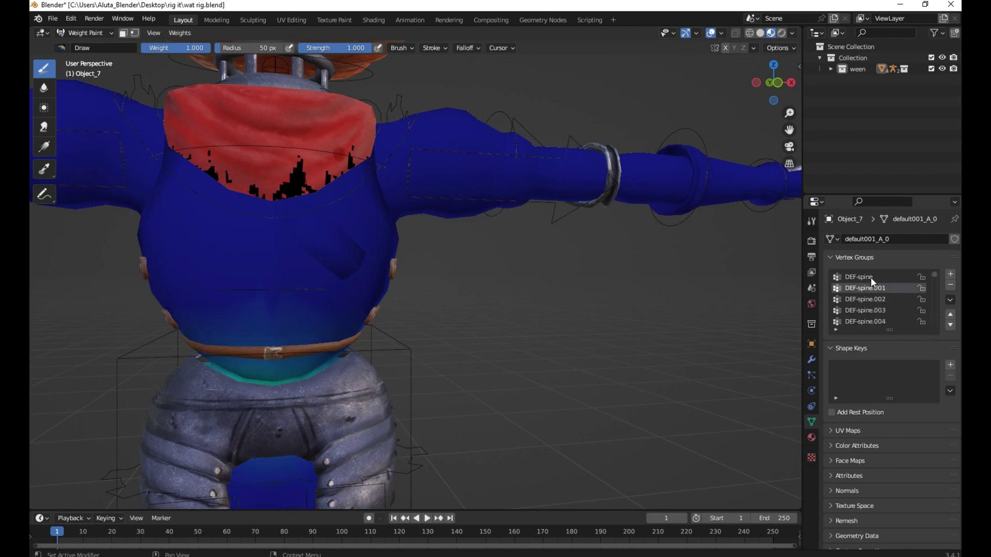
{"action": "key", "text": "Down"}
{"action": "key", "text": "Down"}
{"action": "key", "text": "Down"}
{"action": "key", "text": "Down"}
{"action": "key", "text": "Down"}
{"action": "key", "text": "Down"}
{"action": "key", "text": "Down"}
{"action": "key", "text": "Down"}
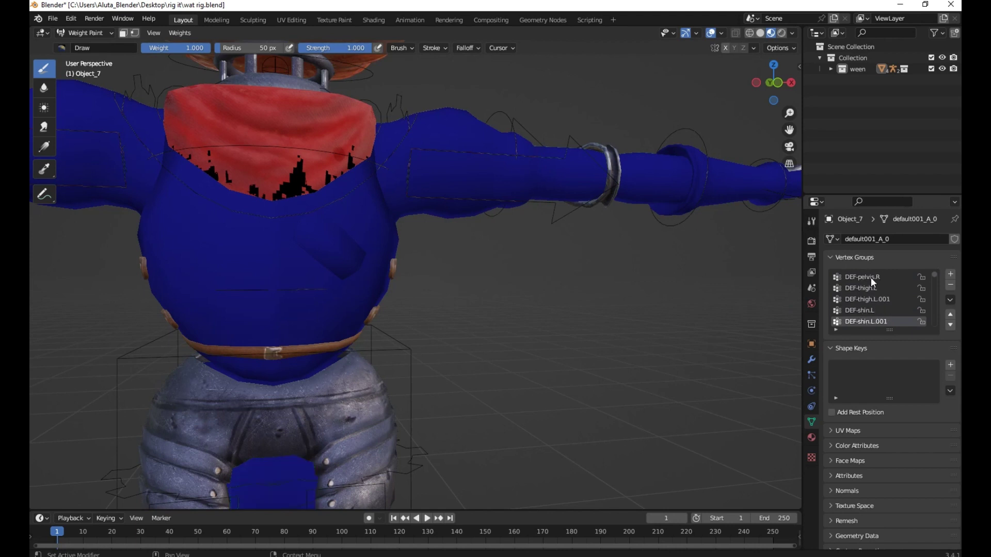
{"action": "key", "text": "Down"}
{"action": "key", "text": "Down"}
{"action": "key", "text": "Down"}
{"action": "key", "text": "Down"}
{"action": "key", "text": "Down"}
{"action": "key", "text": "Down"}
{"action": "key", "text": "Down"}
{"action": "key", "text": "Down"}
{"action": "key", "text": "Down"}
{"action": "key", "text": "Down"}
{"action": "key", "text": "Down"}
{"action": "key", "text": "Down"}
{"action": "key", "text": "Down"}
{"action": "key", "text": "Down"}
{"action": "key", "text": "Down"}
{"action": "key", "text": "Down"}
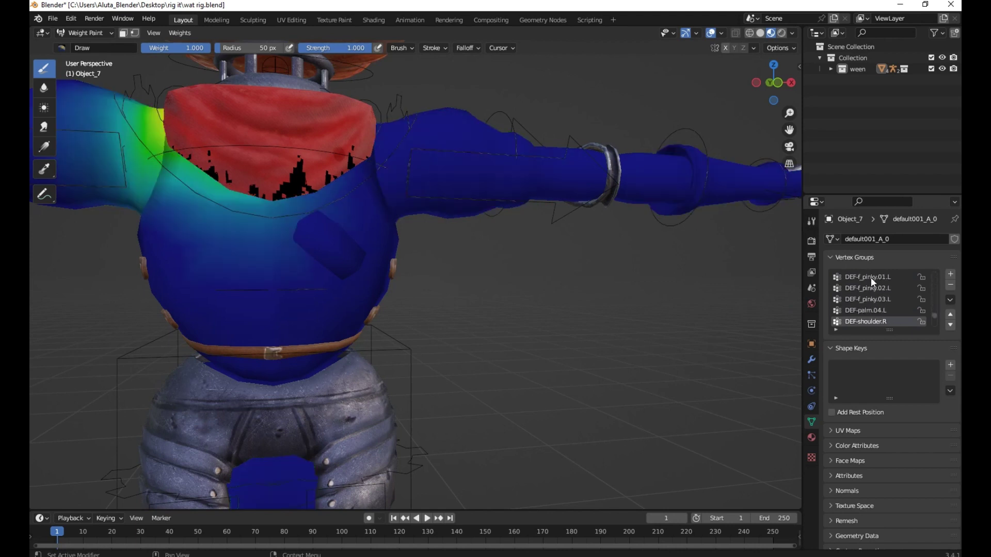
Make DEF-breast.L the active vertex group and paint weight 1.000 over the chest's leather patch with a 57 px brush.
{"action": "key", "text": "Up"}
{"action": "key", "text": "Up"}
{"action": "key", "text": "Down"}
{"action": "key", "text": "f"}
{"action": "left_click", "coordinate": [325, 203]}
{"action": "key", "text": "f"}
{"action": "left_click", "coordinate": [310, 244]}
{"action": "mouse_move", "coordinate": [308, 240]}
{"action": "left_mouse_down"}
{"action": "mouse_move", "coordinate": [327, 235]}
{"action": "mouse_move", "coordinate": [315, 250]}
{"action": "mouse_move", "coordinate": [356, 283]}
{"action": "mouse_move", "coordinate": [365, 267]}
{"action": "mouse_move", "coordinate": [343, 258]}
{"action": "mouse_move", "coordinate": [355, 259]}
{"action": "left_mouse_up"}
Return the rig to Pose Mode and check the repainted chest patch with cancelled trial moves of the torso control.
{"action": "left_click", "coordinate": [83, 32]}
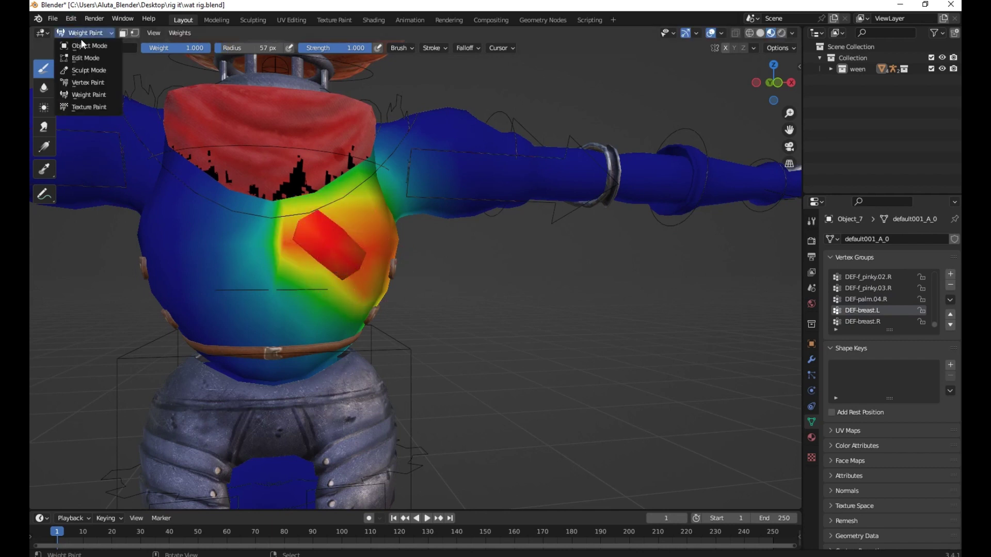
{"action": "left_click", "coordinate": [85, 45]}
{"action": "scroll", "coordinate": [745, 283], "scroll_direction": "down", "scroll_amount": 4}
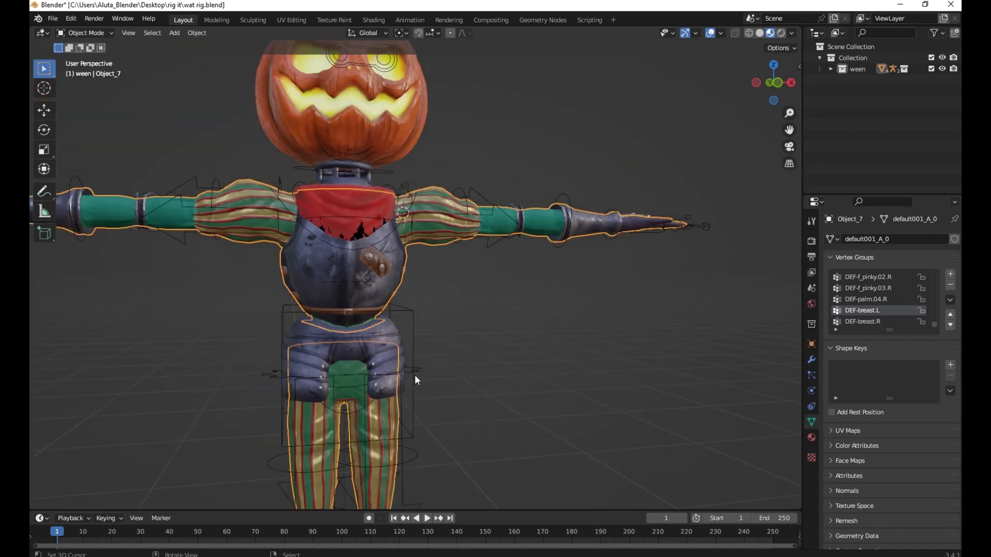
{"action": "left_click", "coordinate": [404, 311]}
{"action": "left_click", "coordinate": [84, 32]}
{"action": "left_click", "coordinate": [83, 69]}
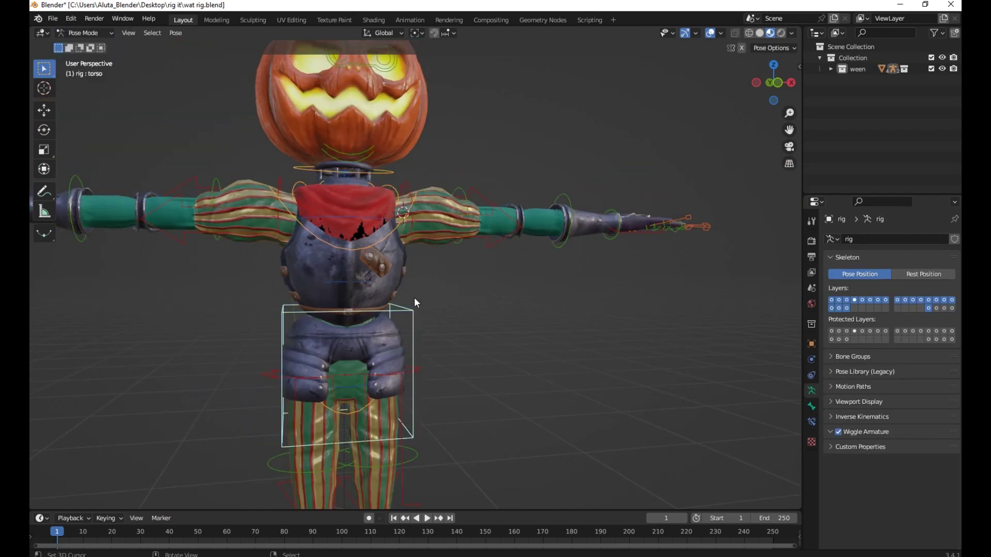
{"action": "key", "text": "g"}
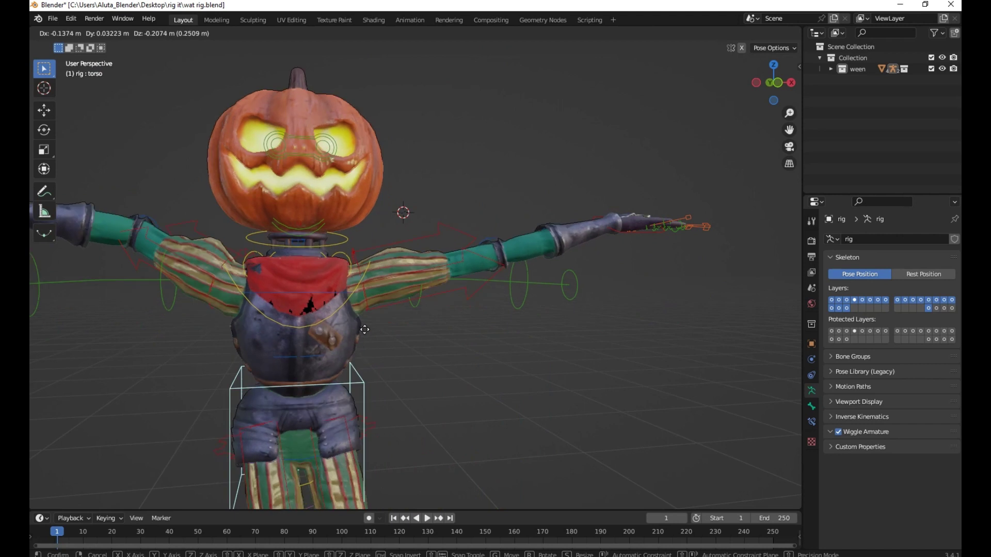
{"action": "right_click", "coordinate": [459, 345]}
{"action": "middle_click_drag", "start_coordinate": [459, 346], "coordinate": [535, 355]}
{"action": "key", "text": "g"}
{"action": "right_click", "coordinate": [575, 297]}
View the character from its left side and retest the arm with a cancelled trial move of hand_ik.L.
{"action": "middle_click_drag", "start_coordinate": [577, 301], "coordinate": [655, 302]}
{"action": "left_click", "coordinate": [599, 270]}
{"action": "key", "text": "g"}
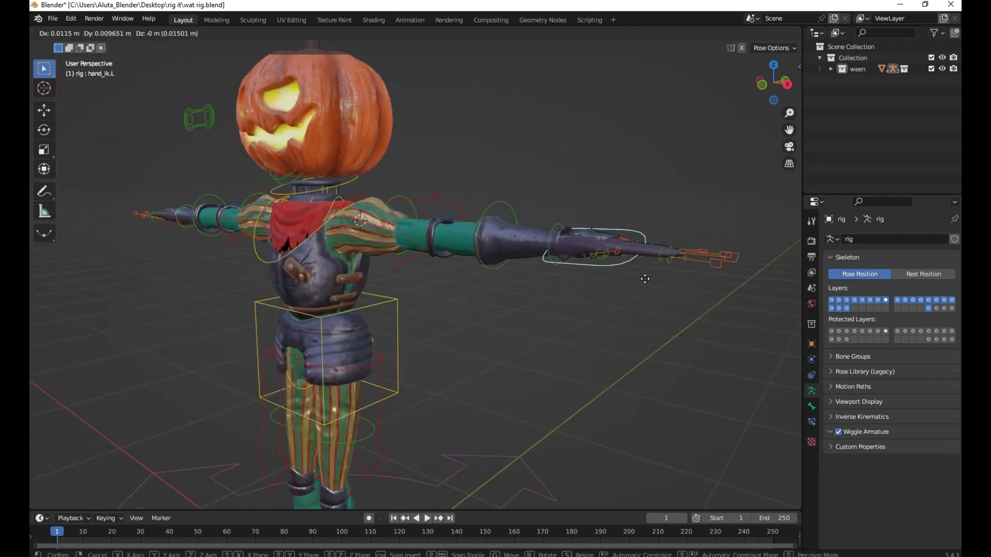
{"action": "right_click", "coordinate": [598, 356]}
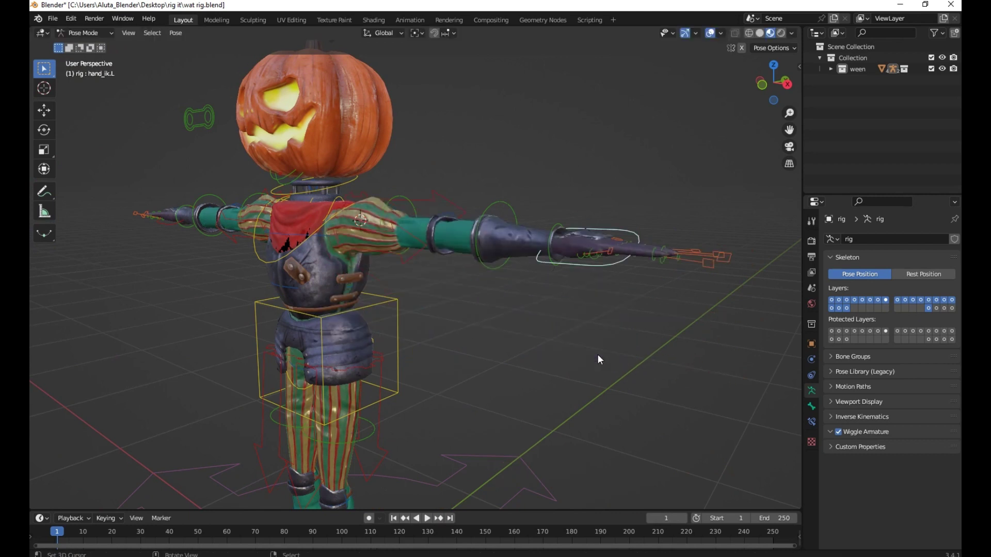